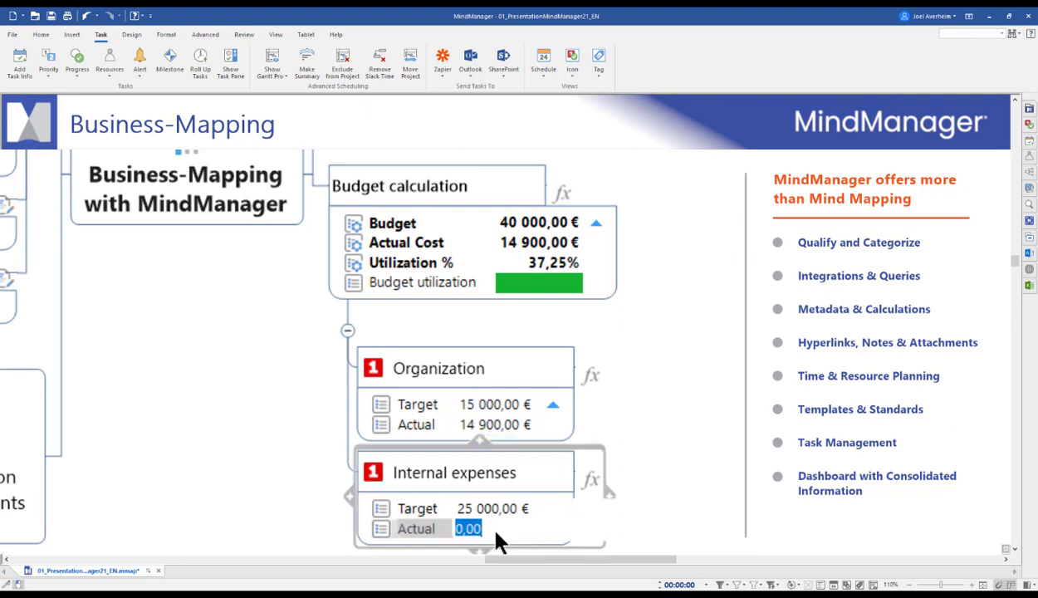
- Set the Actual value of the Internal expenses topic to 24 500 €, and raise it to 25 500 €
{"action": "type", "text": "24 500"}
{"action": "key", "text": "Return"}
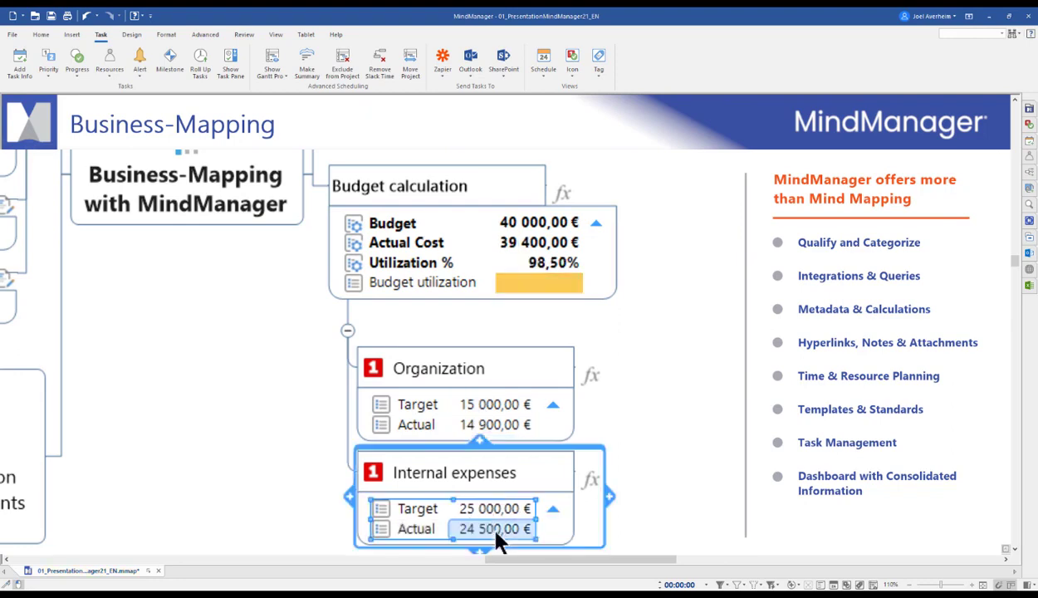
{"action": "left_click", "coordinate": [496, 534]}
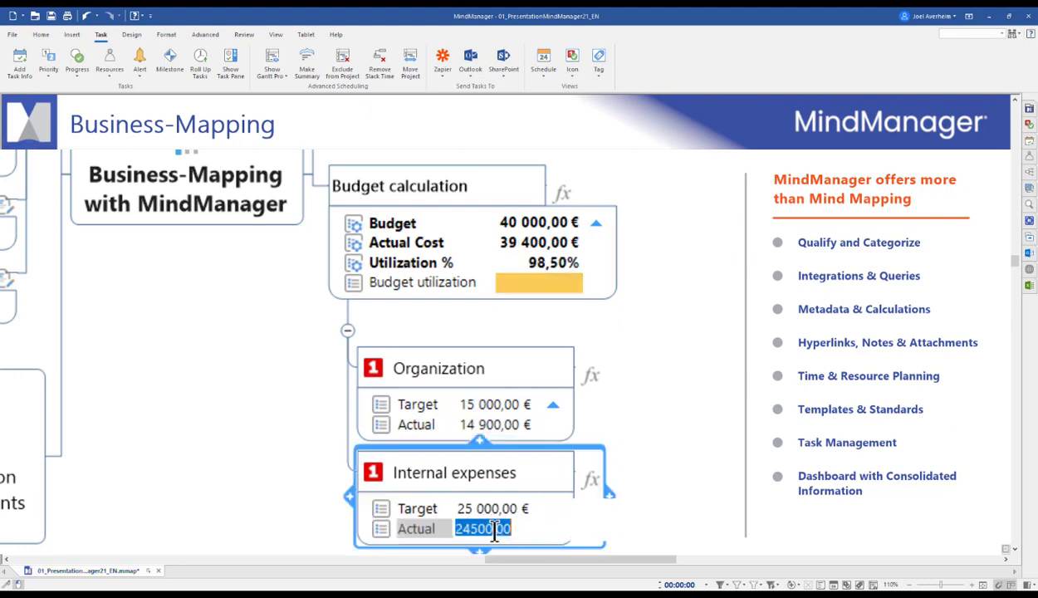
{"action": "type", "text": "25 500"}
{"action": "key", "text": "Return"}
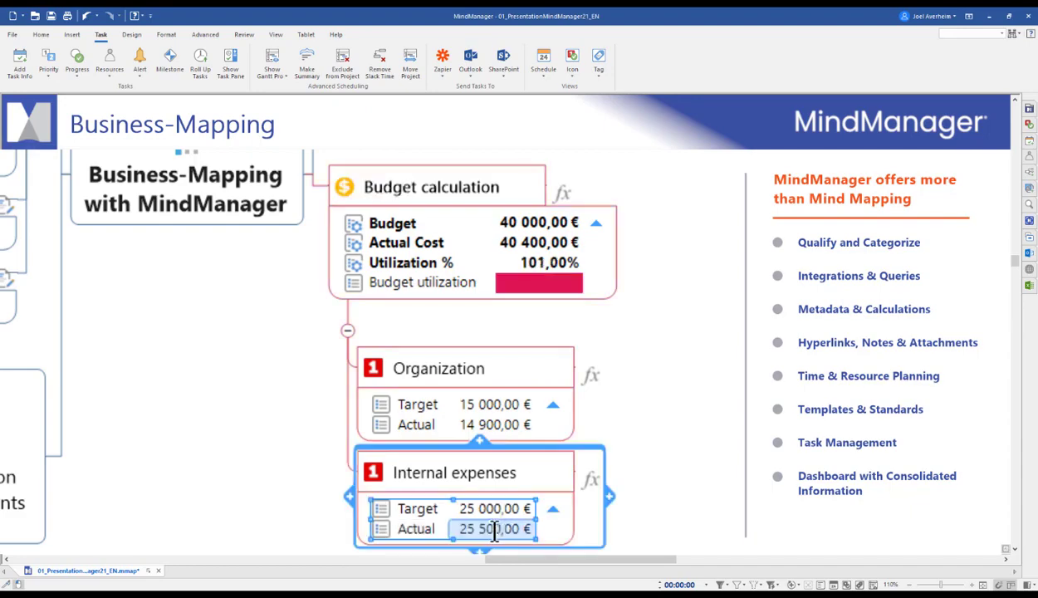
- Open the PDF attached to the Final contract topic and return to the map
{"action": "scroll", "coordinate": [413, 516], "scroll_direction": "down", "scroll_amount": 3}
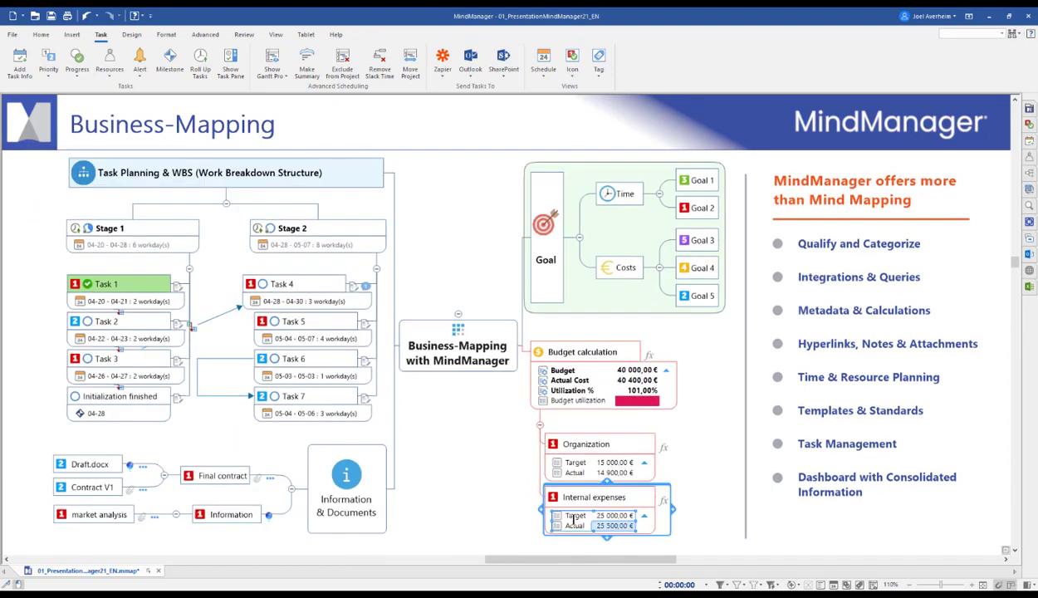
{"action": "left_click", "coordinate": [257, 482]}
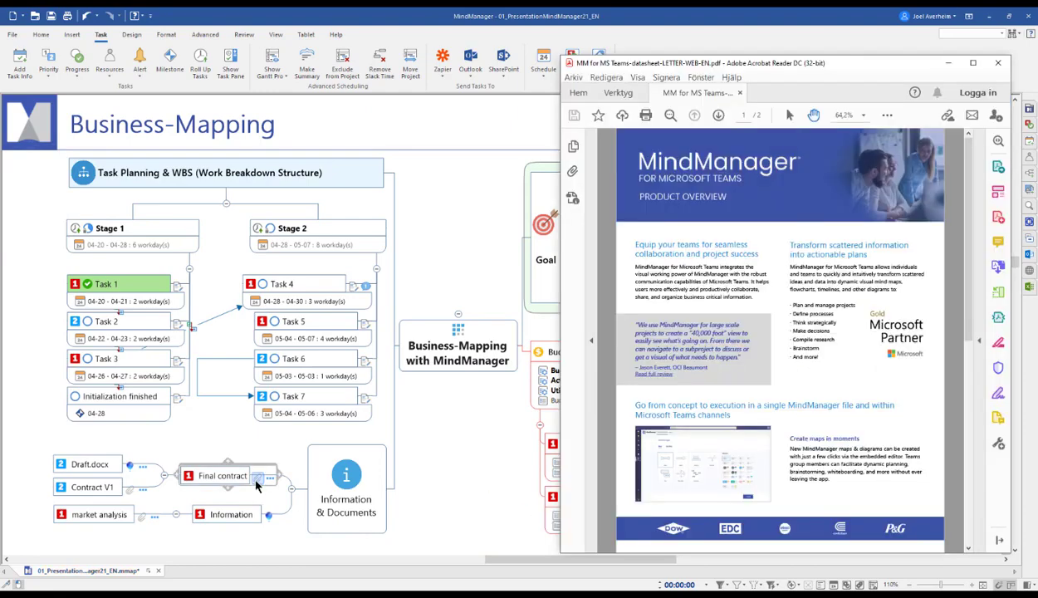
{"action": "left_click", "coordinate": [245, 441]}
- Mark Task 2 of Stage 1 as completed, and open and dismiss its start date calendar
{"action": "left_click", "coordinate": [91, 328]}
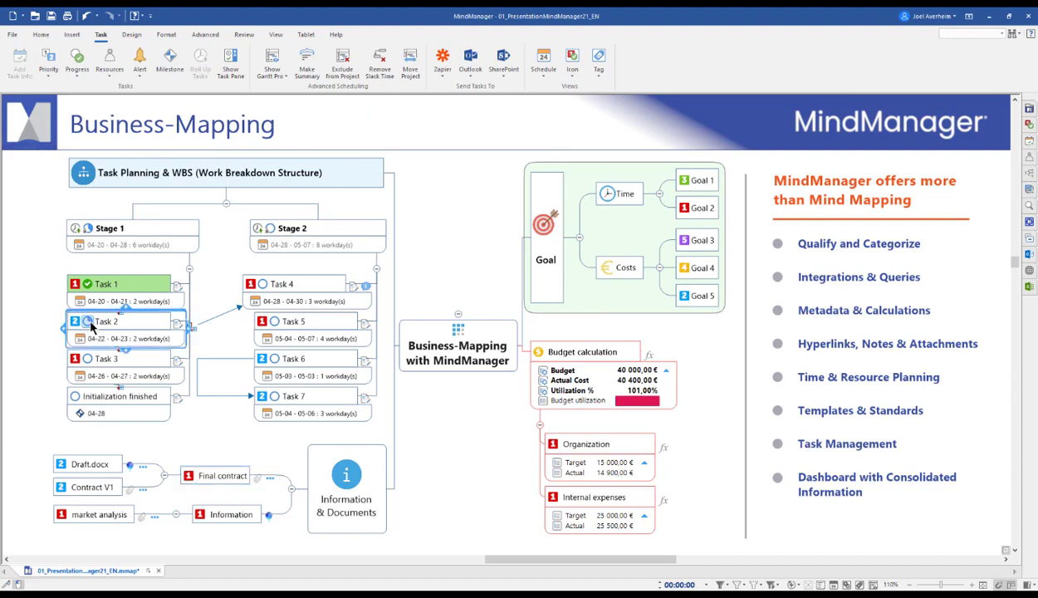
{"action": "left_click", "coordinate": [90, 323]}
{"action": "left_click", "coordinate": [98, 340]}
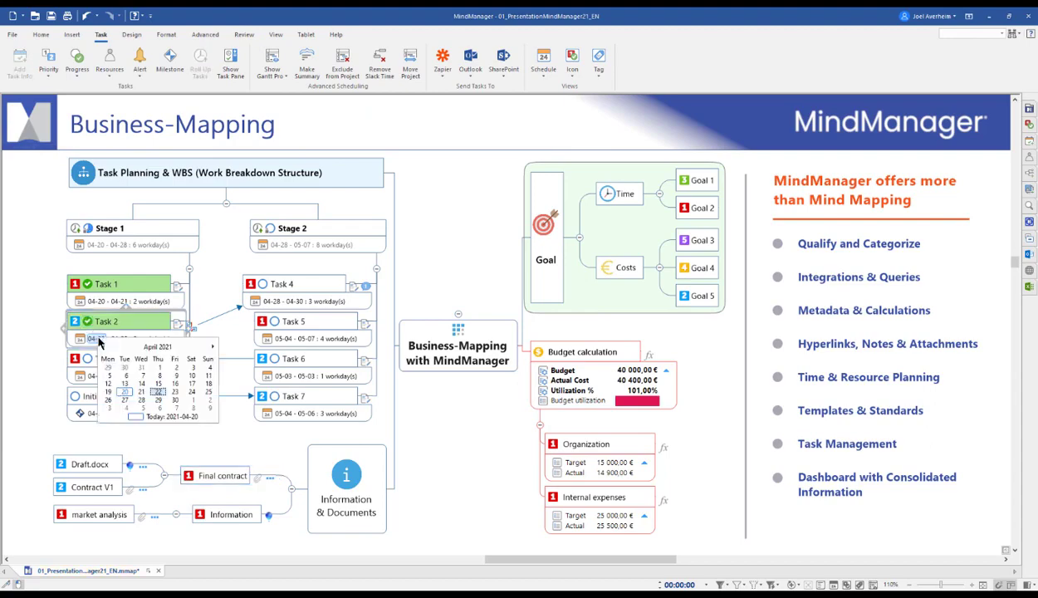
{"action": "left_click", "coordinate": [141, 231]}
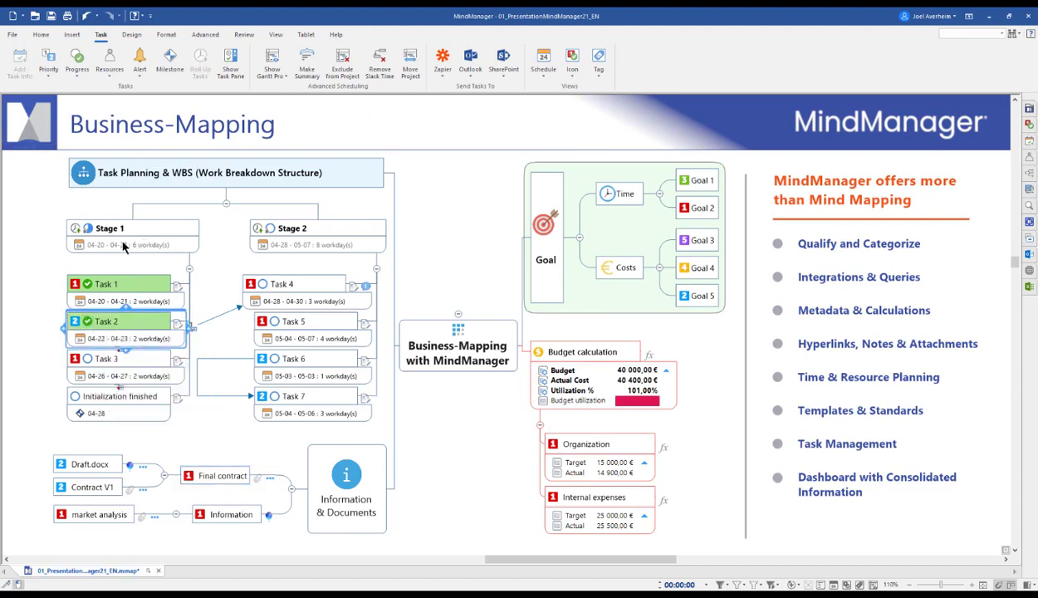
- Open the Gantt chart of the task plan and move the Task 7 bar to start on 3 May 2021
{"action": "left_click", "coordinate": [872, 585]}
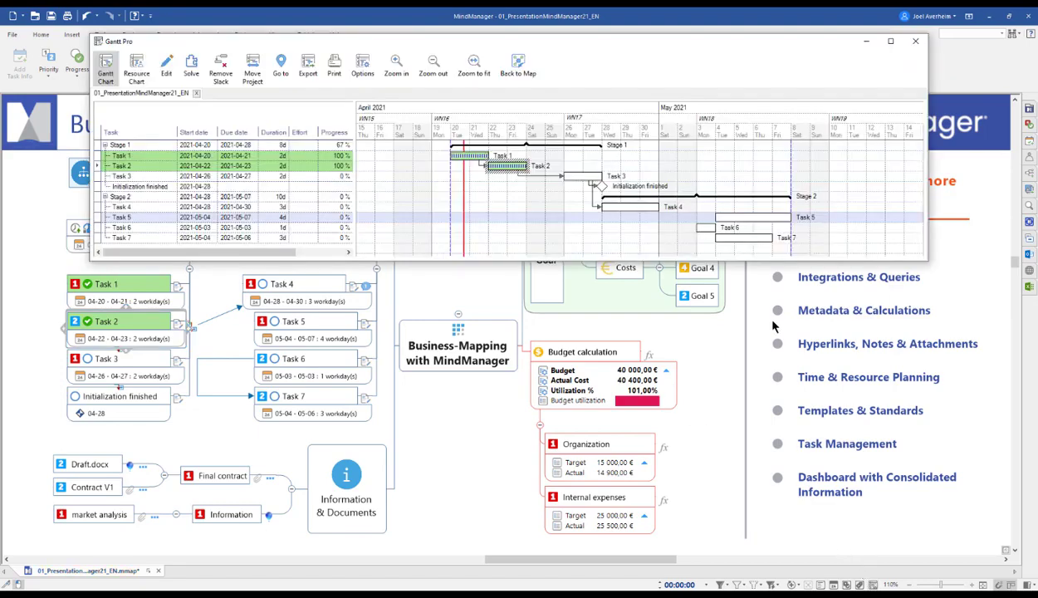
{"action": "left_click", "coordinate": [702, 227]}
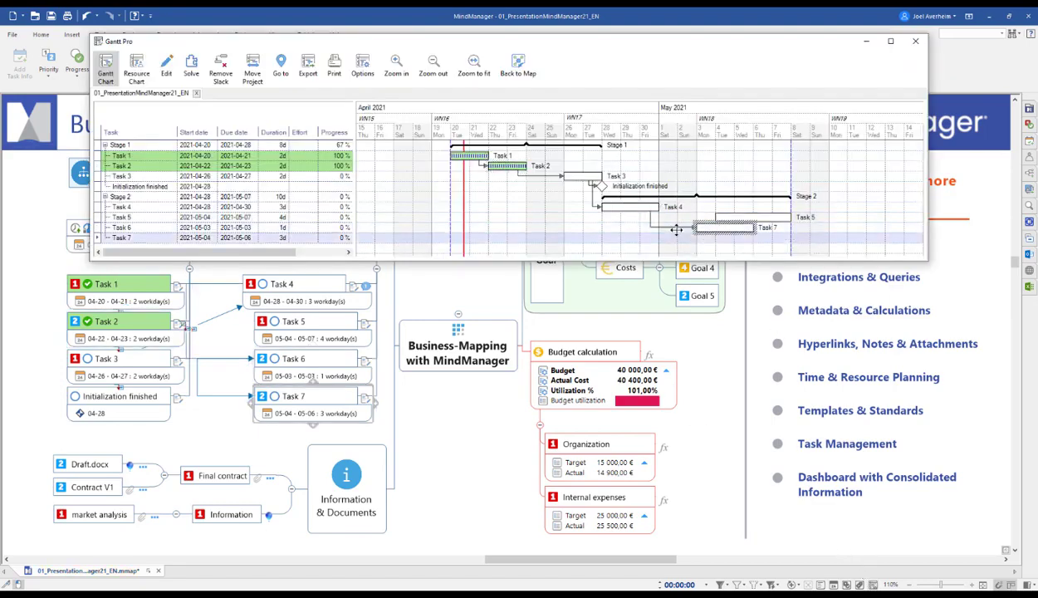
{"action": "left_click", "coordinate": [751, 218]}
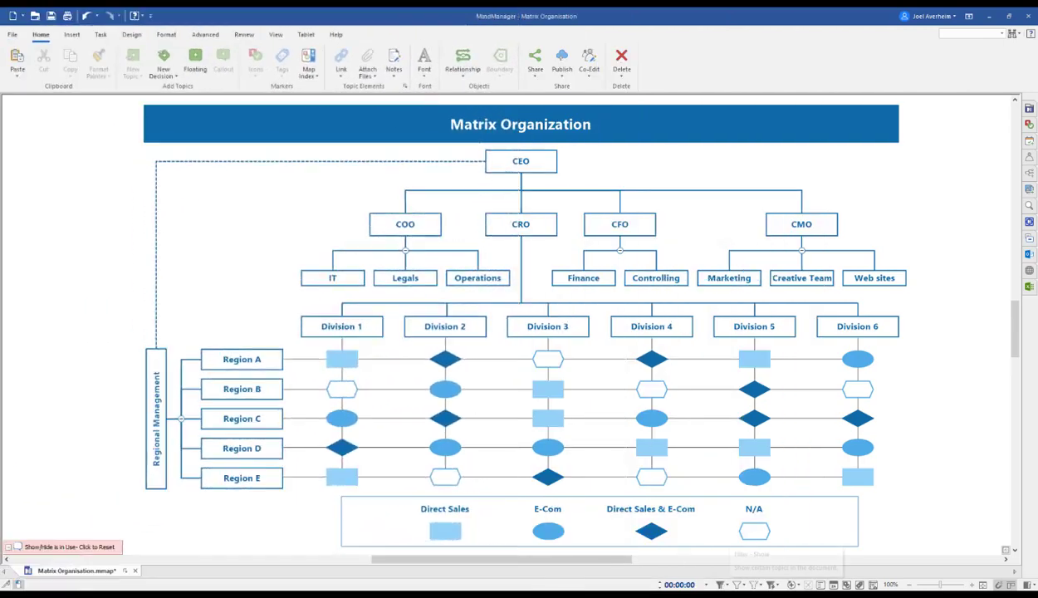
- Filter the Matrix Organization map with the saved query Show Direct Sales
{"action": "left_click", "coordinate": [722, 584]}
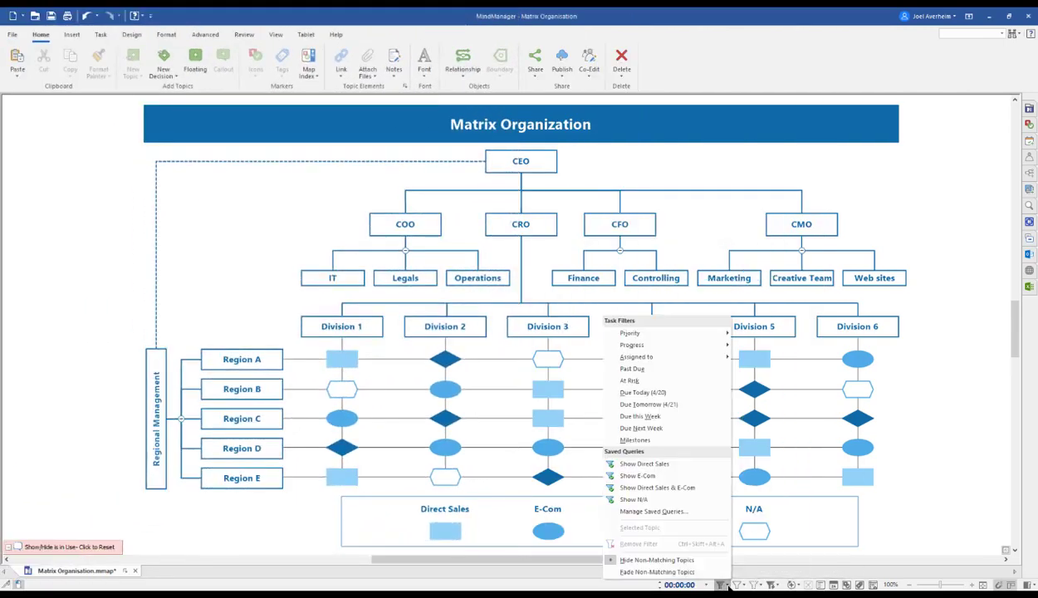
{"action": "left_click", "coordinate": [688, 464]}
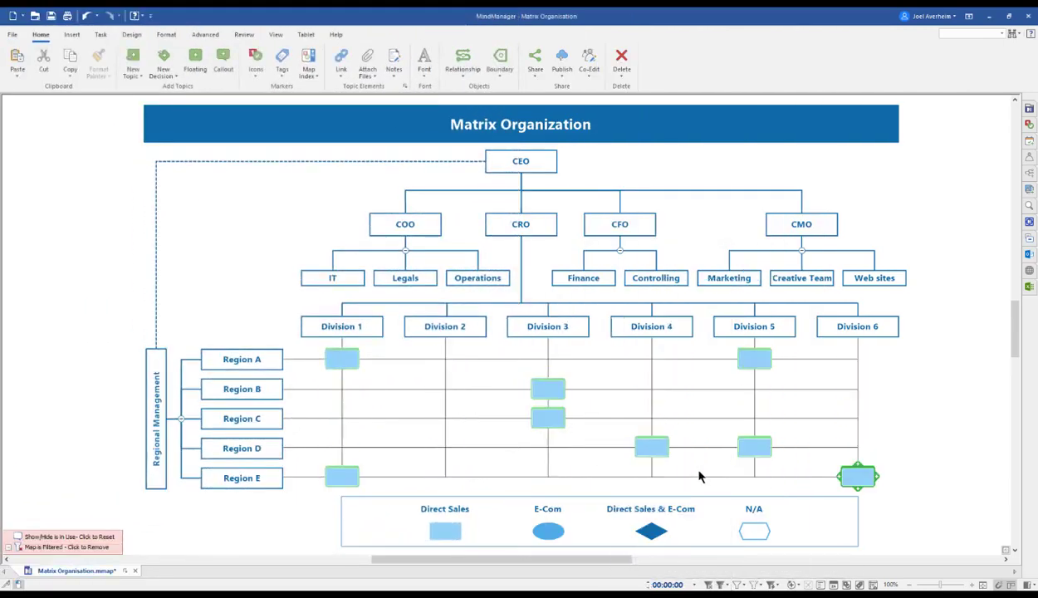
- Replace the current filter on the matrix with the saved query Show E-Com
{"action": "left_click", "coordinate": [719, 585]}
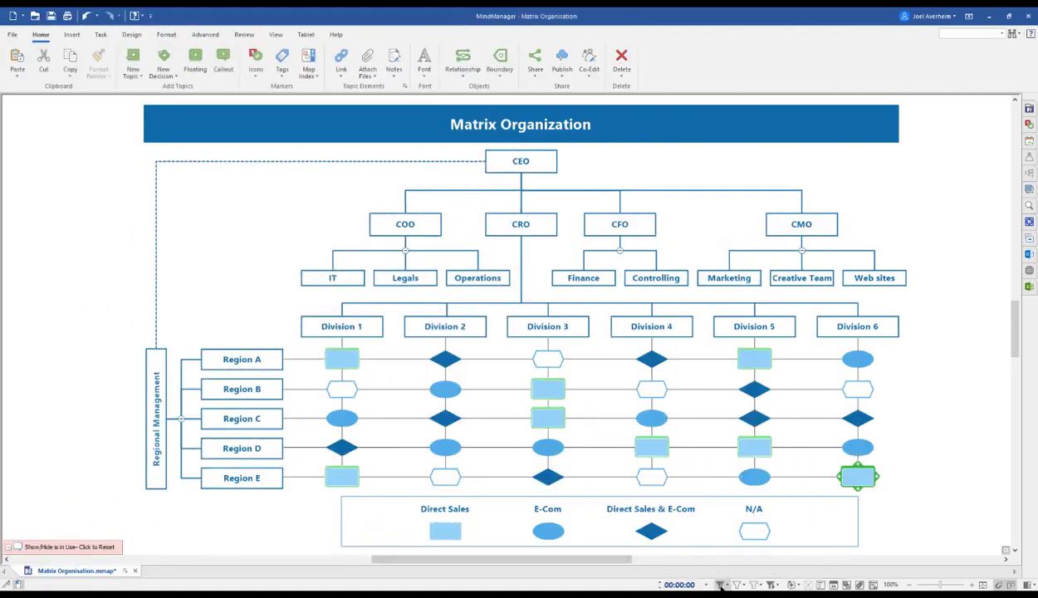
{"action": "left_click", "coordinate": [721, 584]}
{"action": "left_click", "coordinate": [704, 476]}
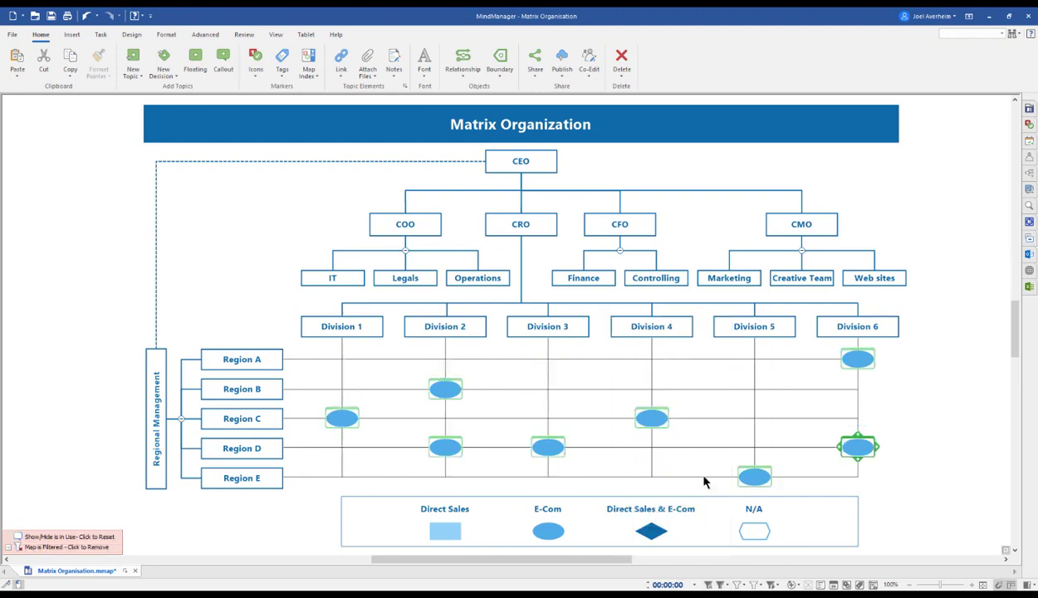
- Remove the E-Com filter and apply the saved query Show Direct Sales & E-Com
{"action": "left_click", "coordinate": [719, 585]}
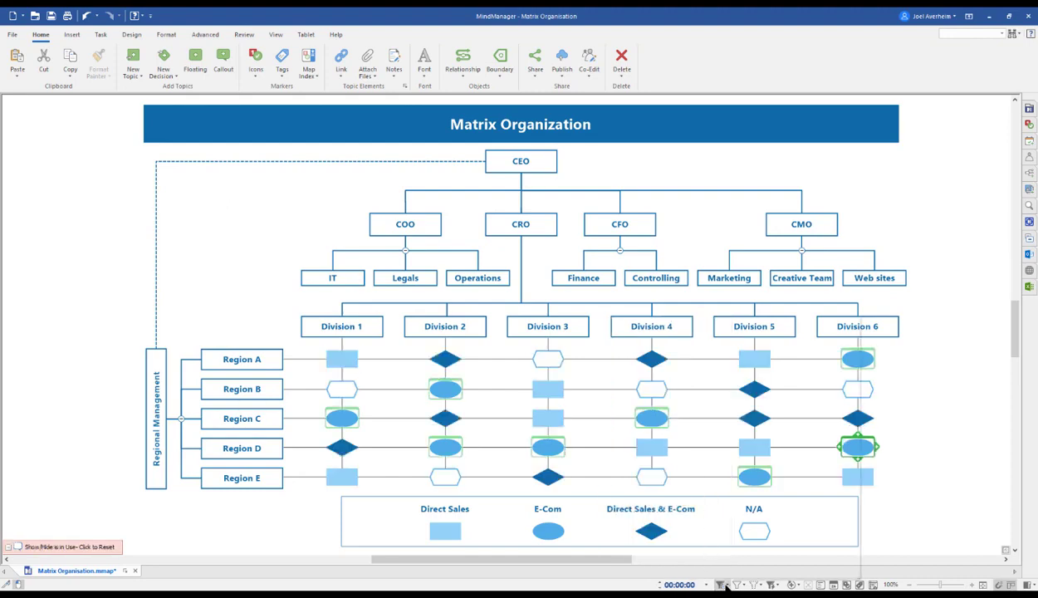
{"action": "left_click", "coordinate": [720, 585]}
{"action": "left_click", "coordinate": [705, 487]}
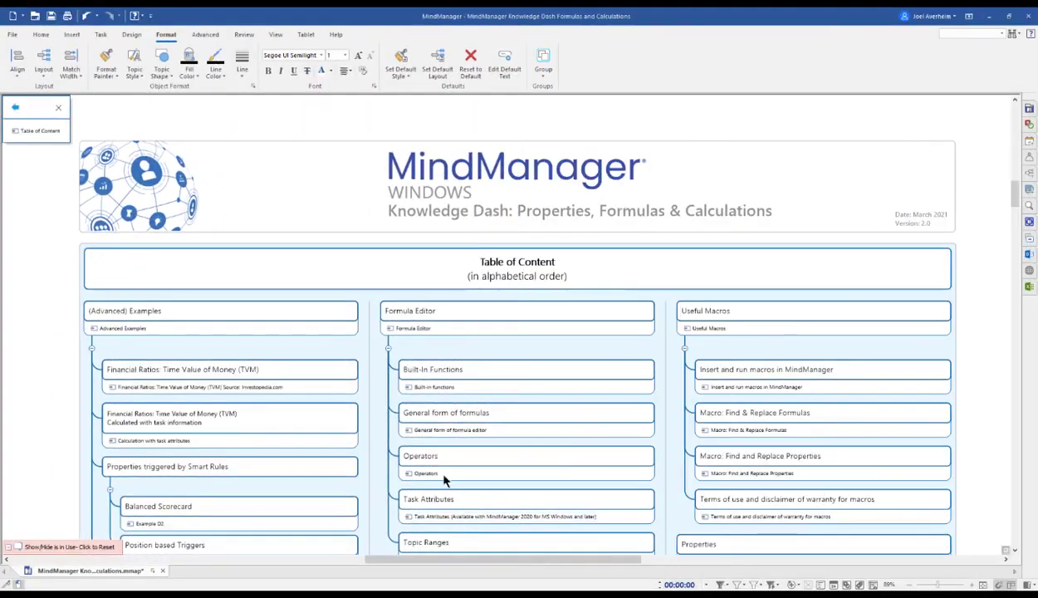
- Go to the Operators section from the table of content and view the screenshot in Example A under Combinations
{"action": "left_click", "coordinate": [424, 473]}
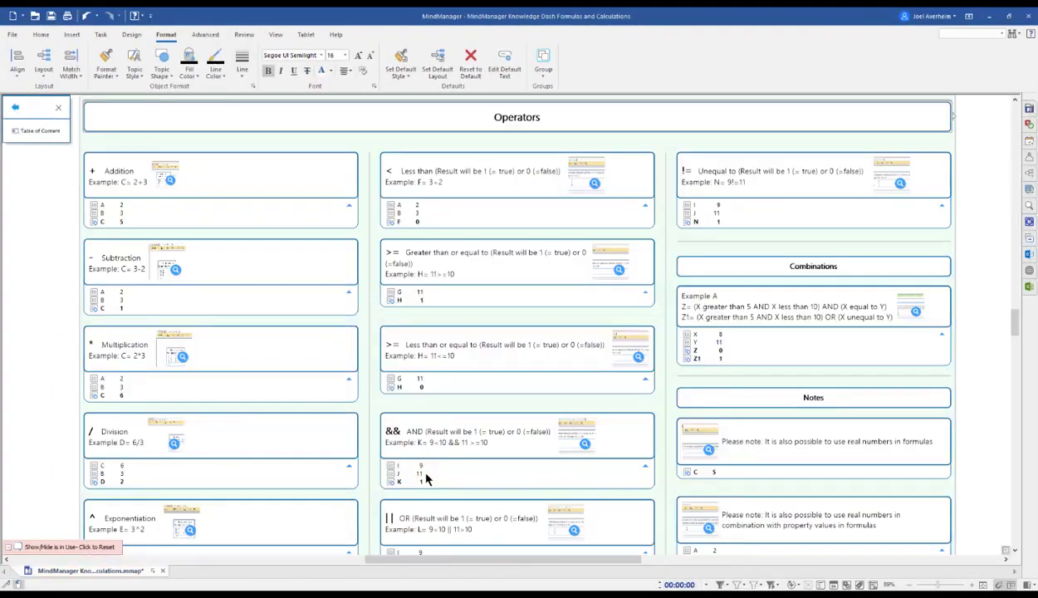
{"action": "left_click", "coordinate": [915, 312]}
{"action": "left_click", "coordinate": [915, 312]}
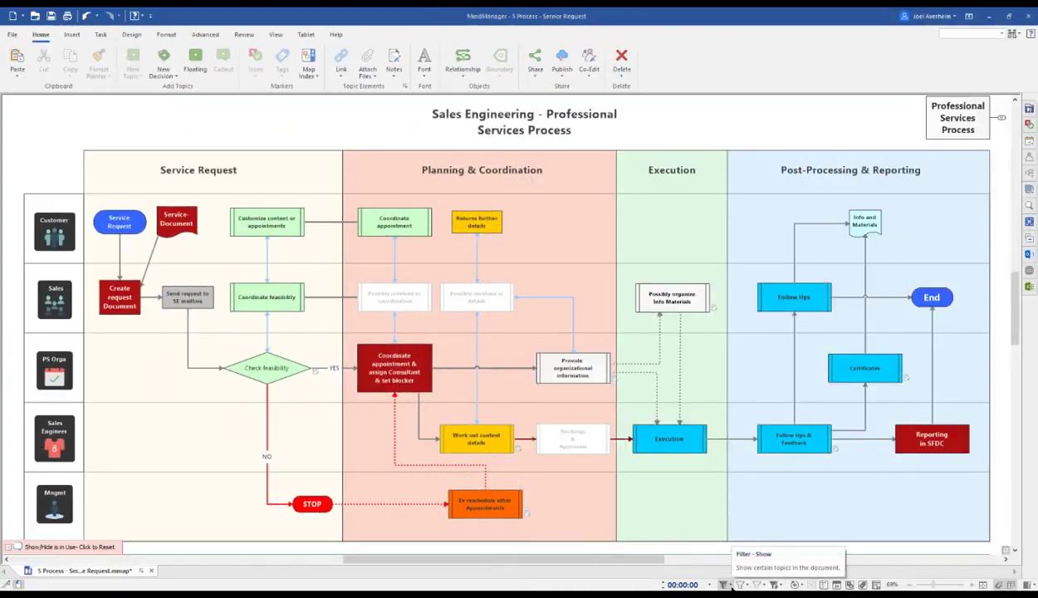
- Filter the Professional Services Process diagram with the saved query Show standard
{"action": "left_click", "coordinate": [731, 585]}
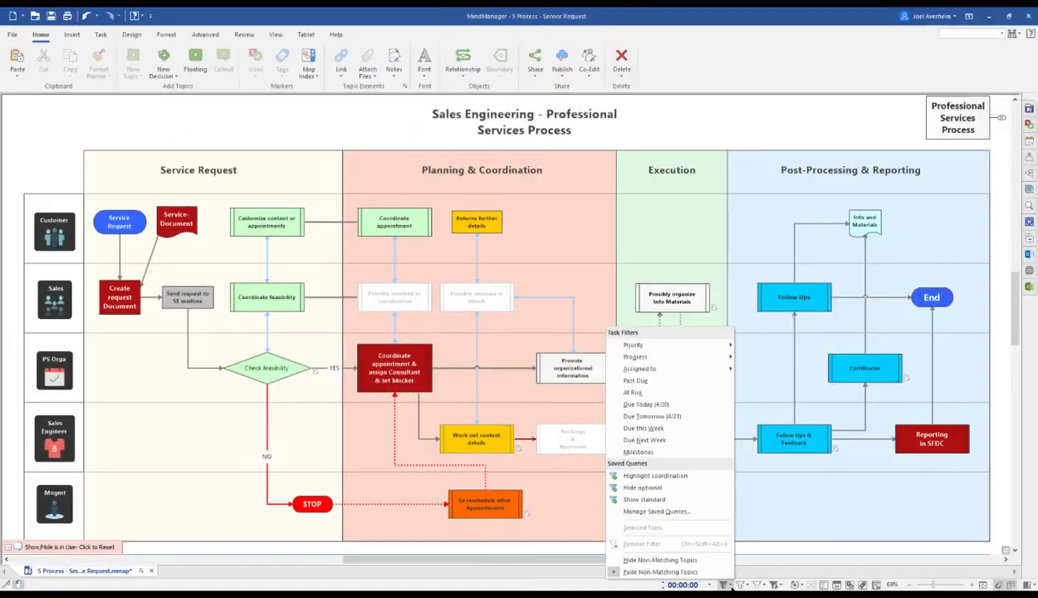
{"action": "left_click", "coordinate": [645, 498]}
- Switch to the file folder and add the selected Discription, Key numbers and Presentation files as attachments to the Check feasibility topic
{"action": "key", "text": "alt+Tab"}
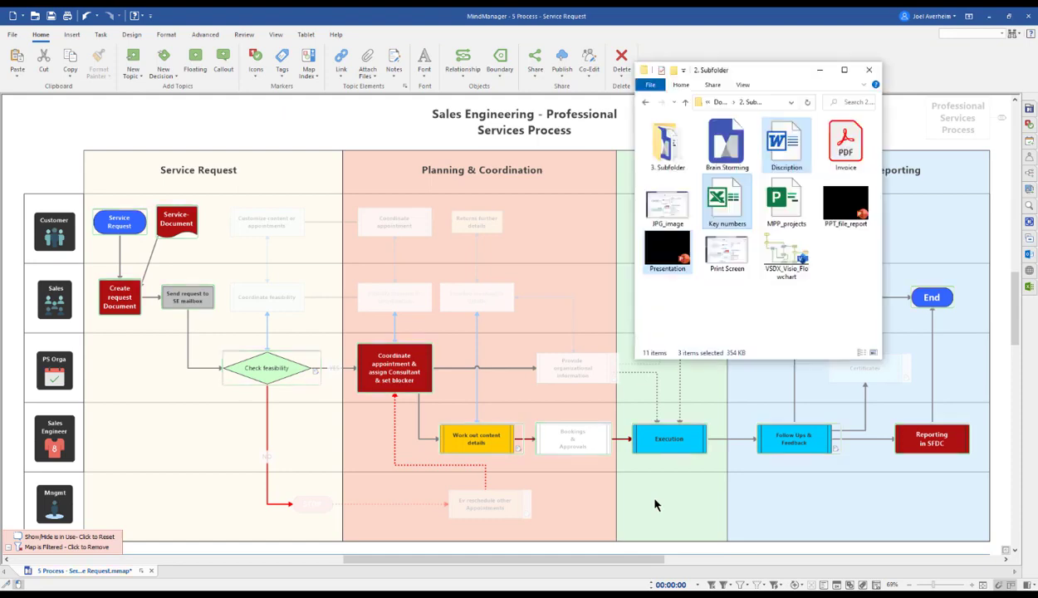
{"action": "left_click_drag", "start_coordinate": [664, 257], "coordinate": [270, 370]}
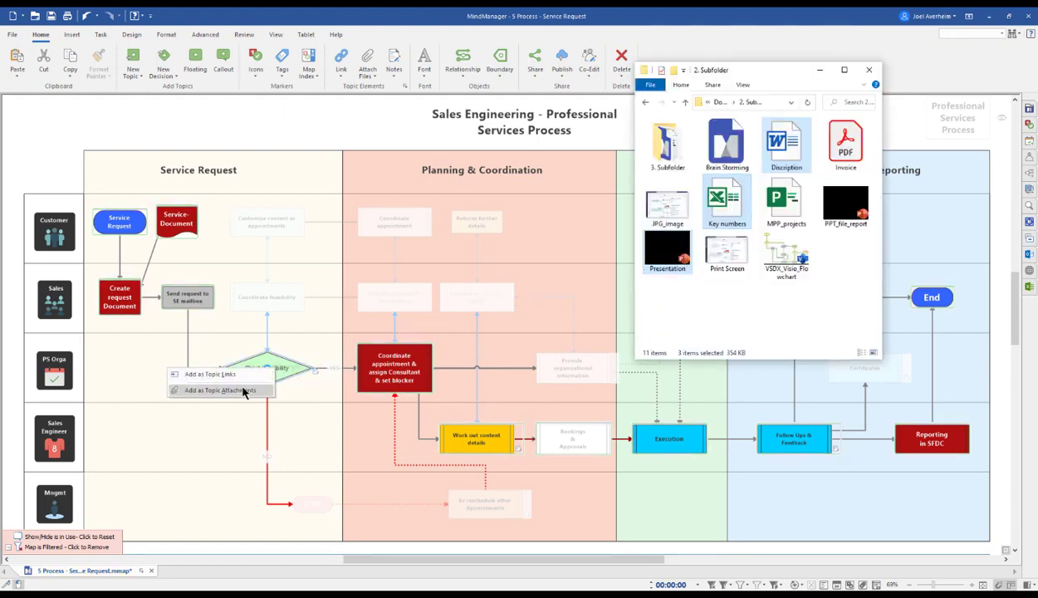
{"action": "left_click", "coordinate": [243, 390]}
{"action": "left_click", "coordinate": [322, 370]}
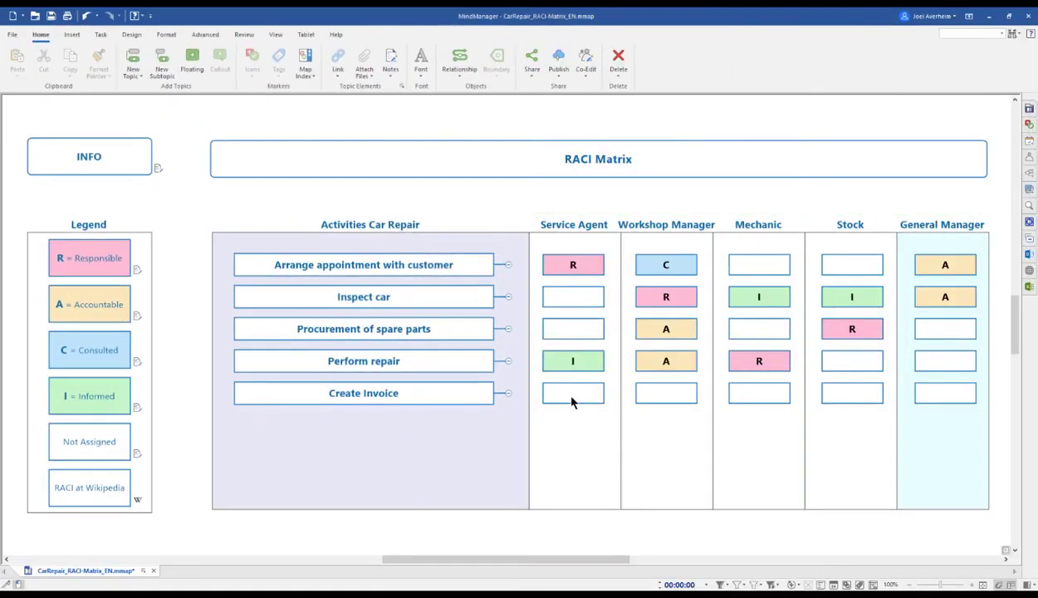
- Fill the Create Invoice row of the RACI matrix with R for Service Agent, C for Mechanic and A for General Manager
{"action": "left_click", "coordinate": [571, 400]}
{"action": "type", "text": "R"}
{"action": "key", "text": "Return"}
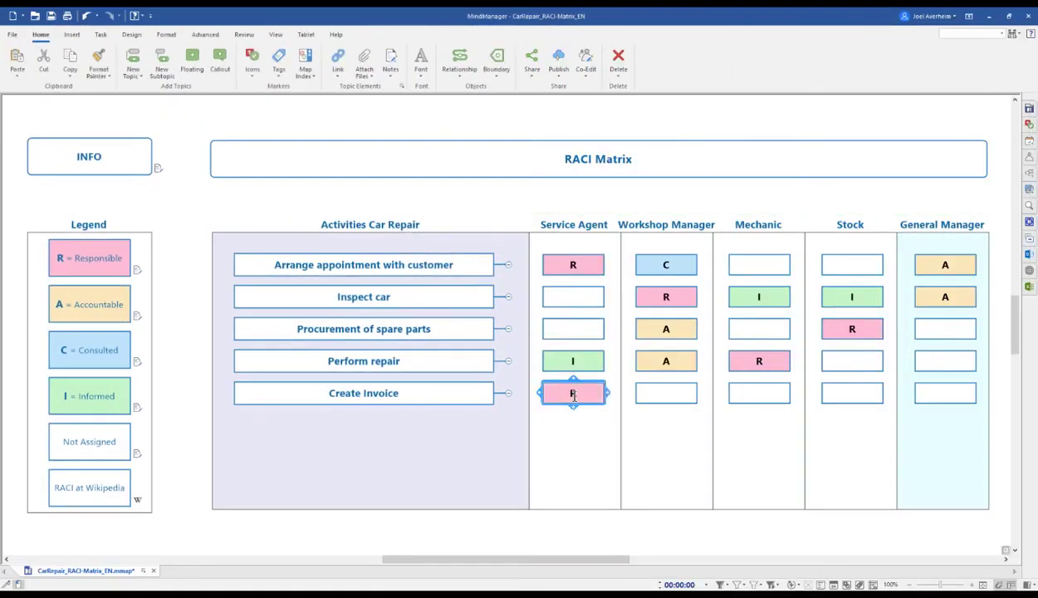
{"action": "left_click", "coordinate": [772, 400]}
{"action": "type", "text": "C"}
{"action": "key", "text": "Return"}
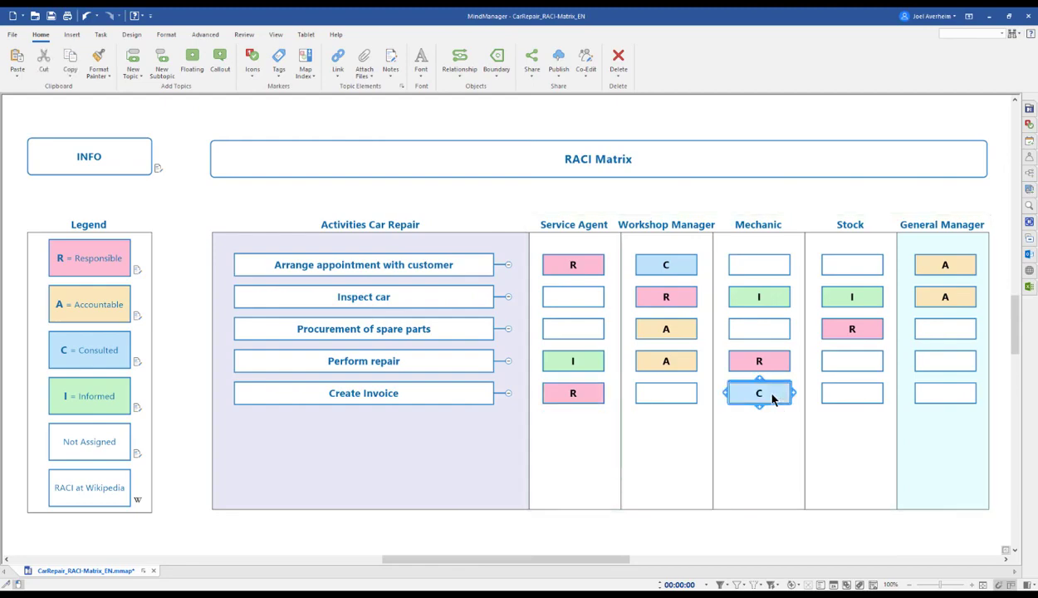
{"action": "left_click", "coordinate": [913, 394]}
{"action": "type", "text": "A"}
{"action": "key", "text": "Return"}
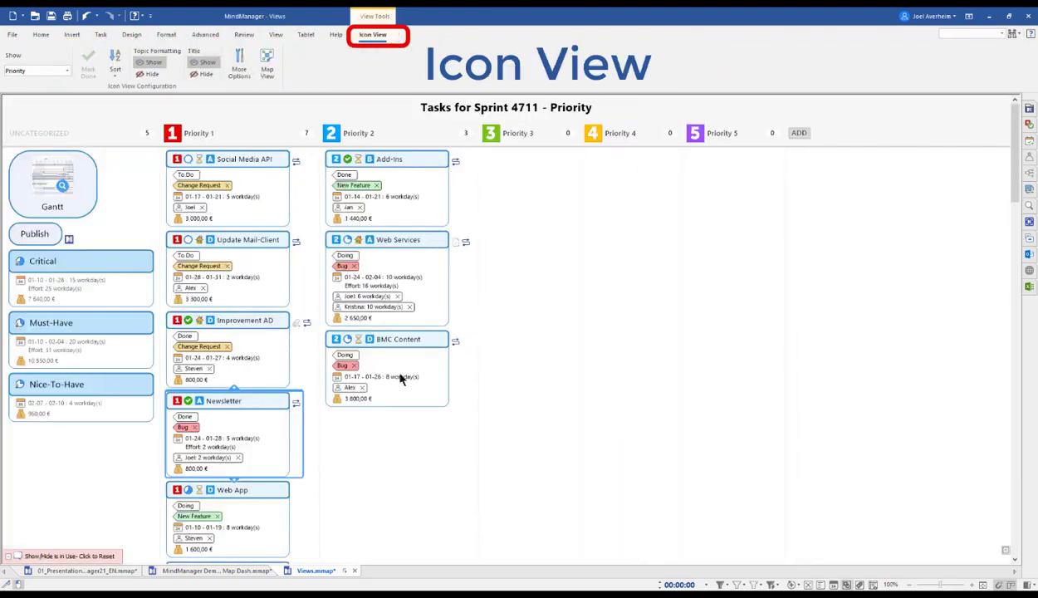
- Move the Newsletter task to Priority 3 in the Icon View, and change the tag group shown in the Tag View
{"action": "left_click_drag", "start_coordinate": [399, 378], "coordinate": [501, 270]}
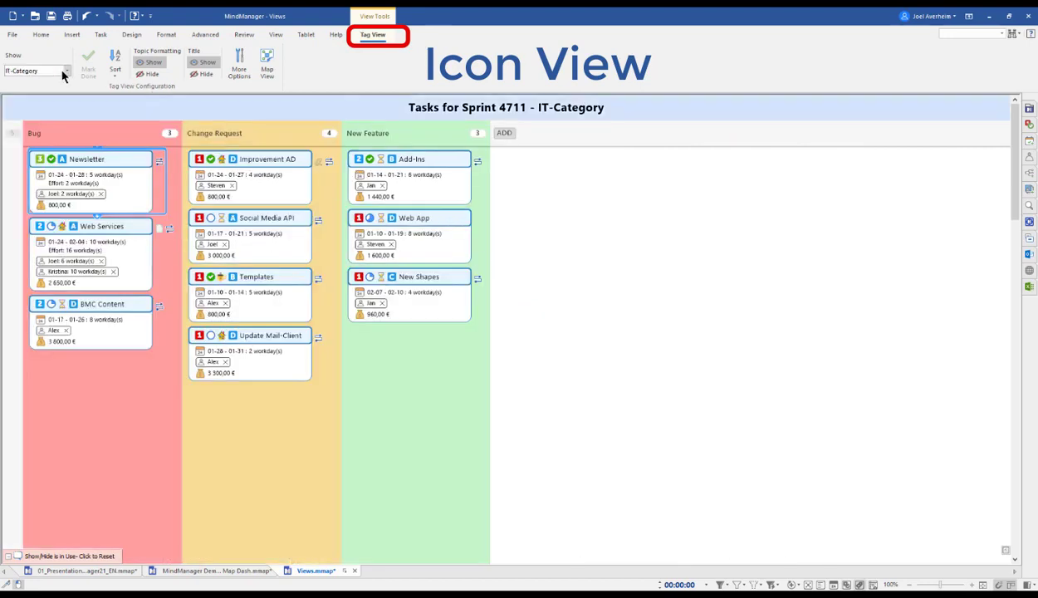
{"action": "left_click", "coordinate": [64, 71]}
{"action": "left_click", "coordinate": [58, 91]}
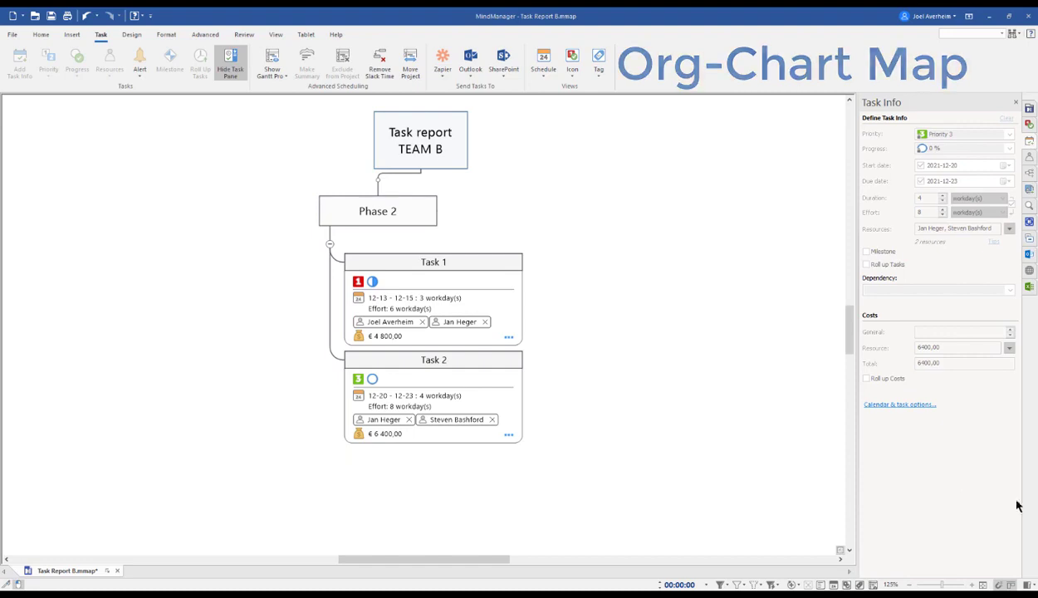
- Add a topic named Task 3 after Task 2 under Phase 2 and give it task info
{"action": "left_click", "coordinate": [497, 363]}
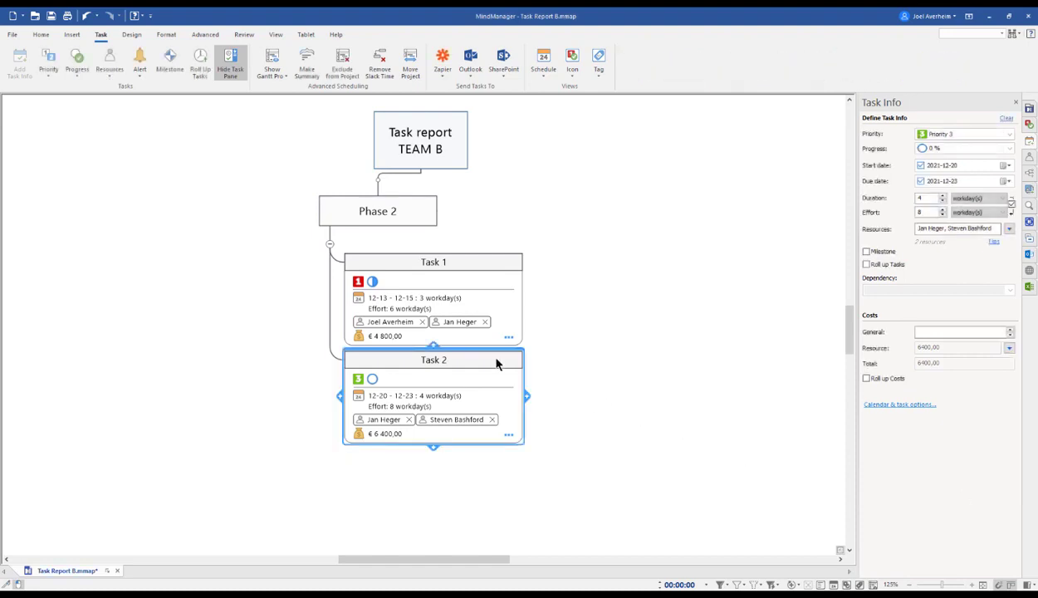
{"action": "key", "text": "Return"}
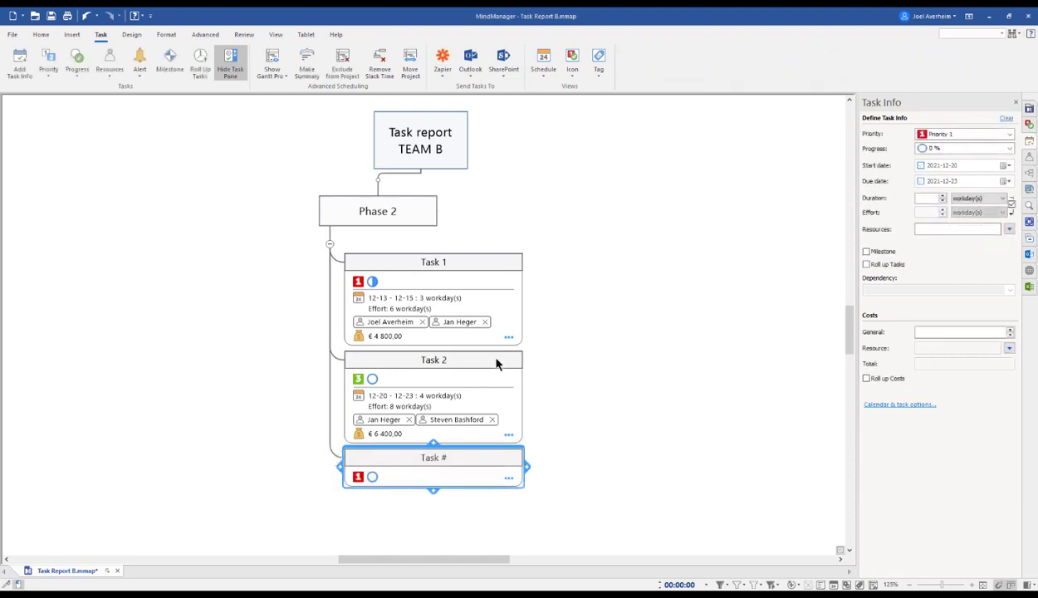
{"action": "type", "text": "Task 3"}
{"action": "left_click", "coordinate": [14, 65]}
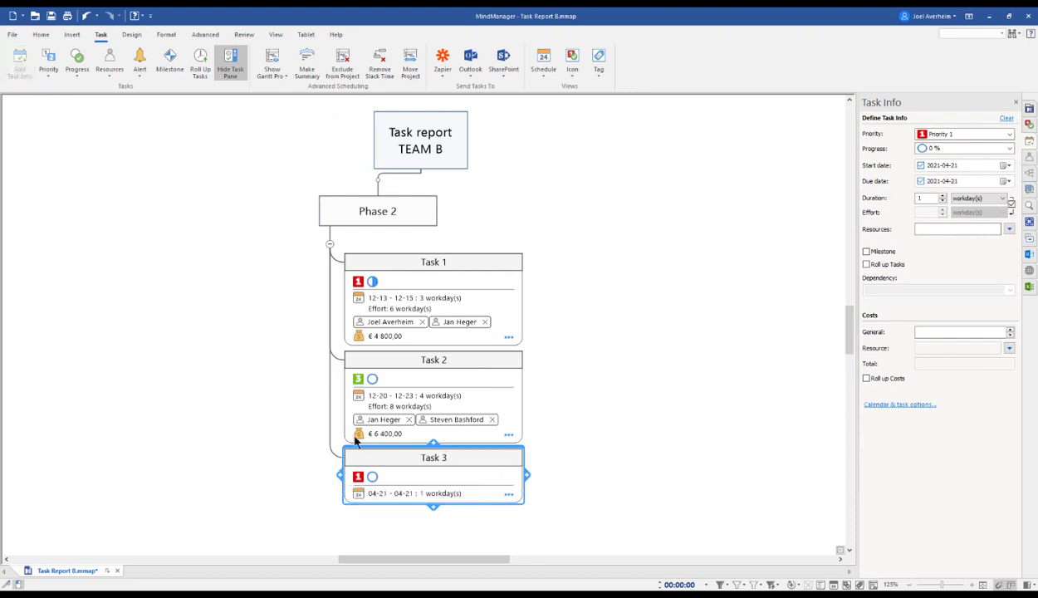
- Set the dates of Task 3 to 12-20 by copying the start date from Task 2
{"action": "left_click", "coordinate": [376, 495]}
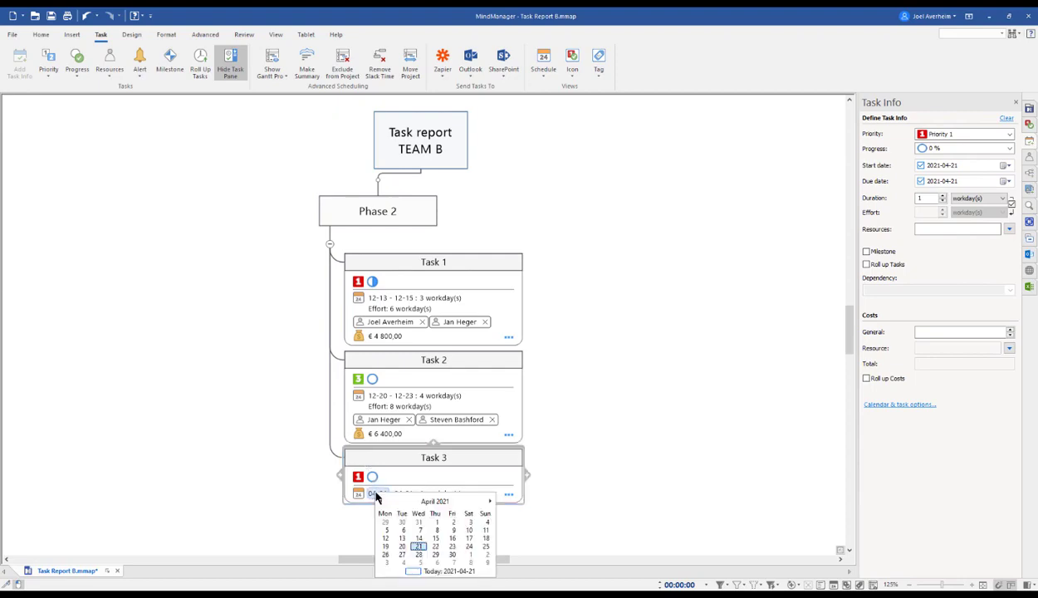
{"action": "left_click", "coordinate": [435, 550]}
{"action": "left_click_drag", "start_coordinate": [375, 396], "coordinate": [379, 496]}
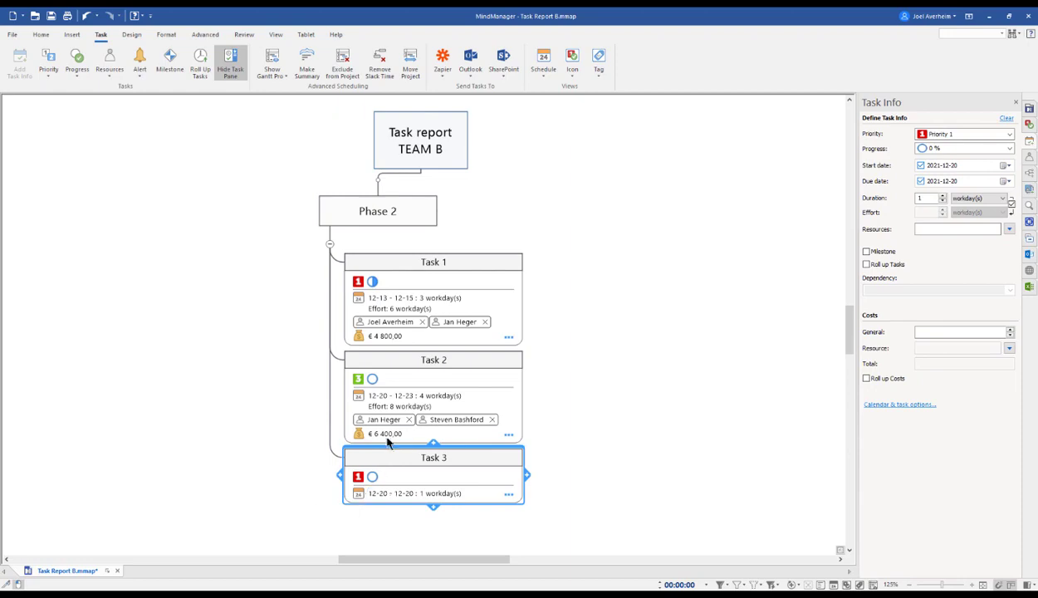
- Assign the first-listed resources of Task 2 and Task 1 to Task 3 by copying them from those tasks
{"action": "left_click_drag", "start_coordinate": [388, 420], "coordinate": [403, 492]}
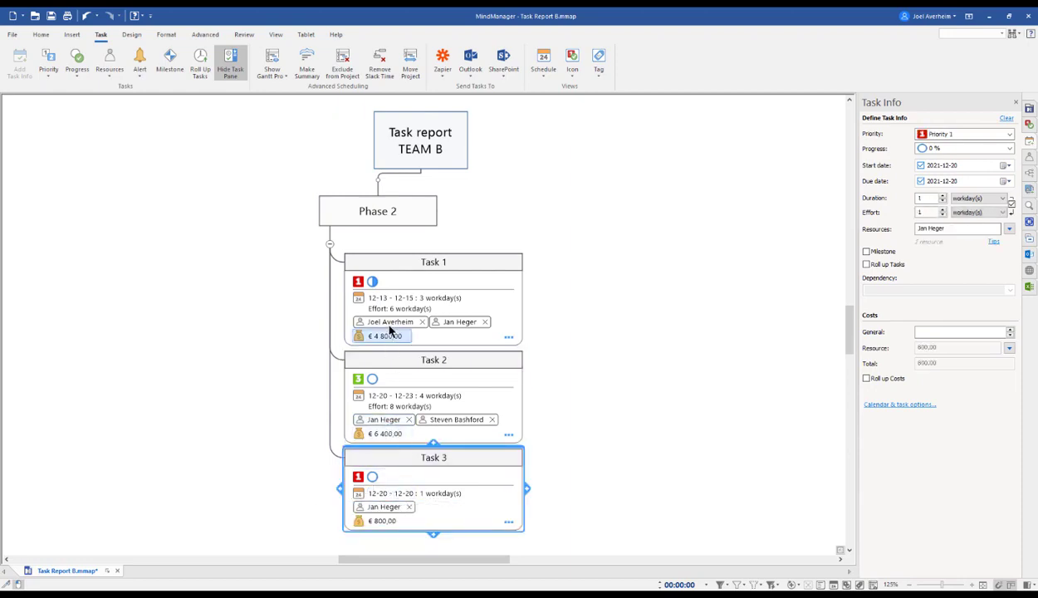
{"action": "left_click_drag", "start_coordinate": [391, 324], "coordinate": [428, 497]}
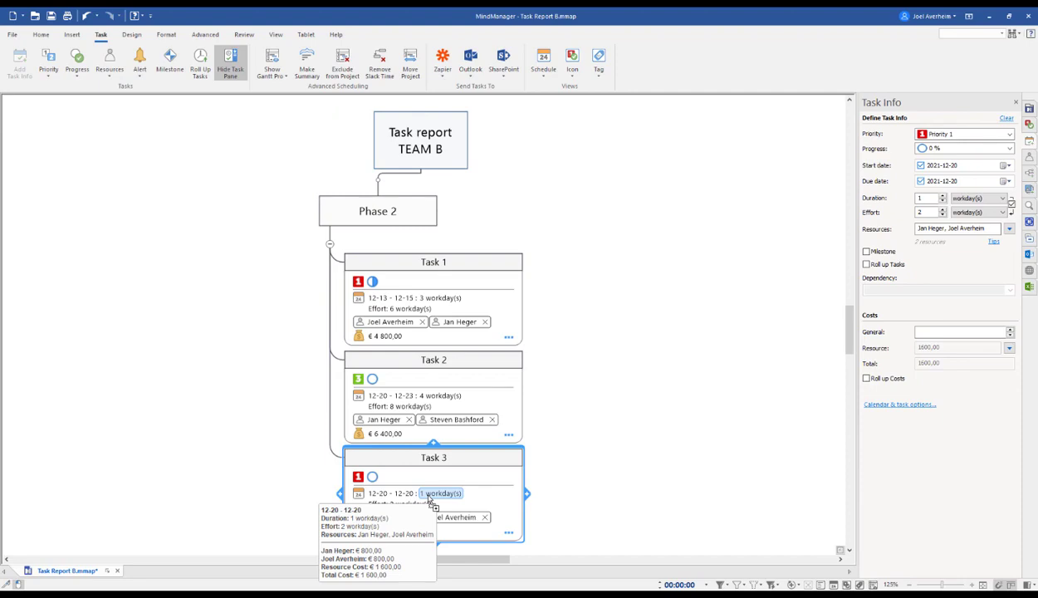
- Roll up the task info and costs on the central topic Task report TEAM B
{"action": "left_click", "coordinate": [442, 154]}
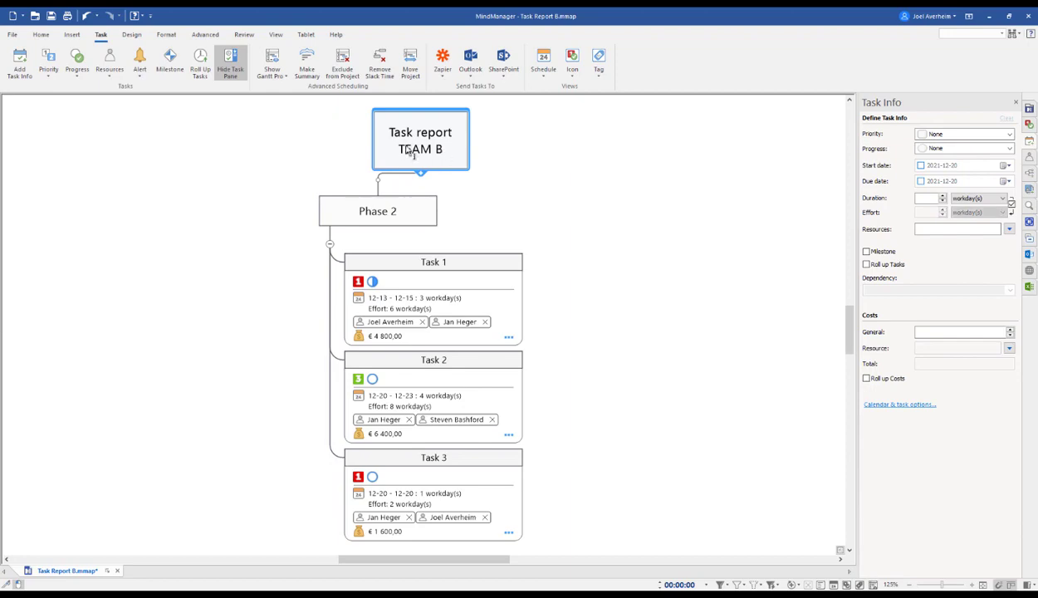
{"action": "left_click", "coordinate": [200, 68]}
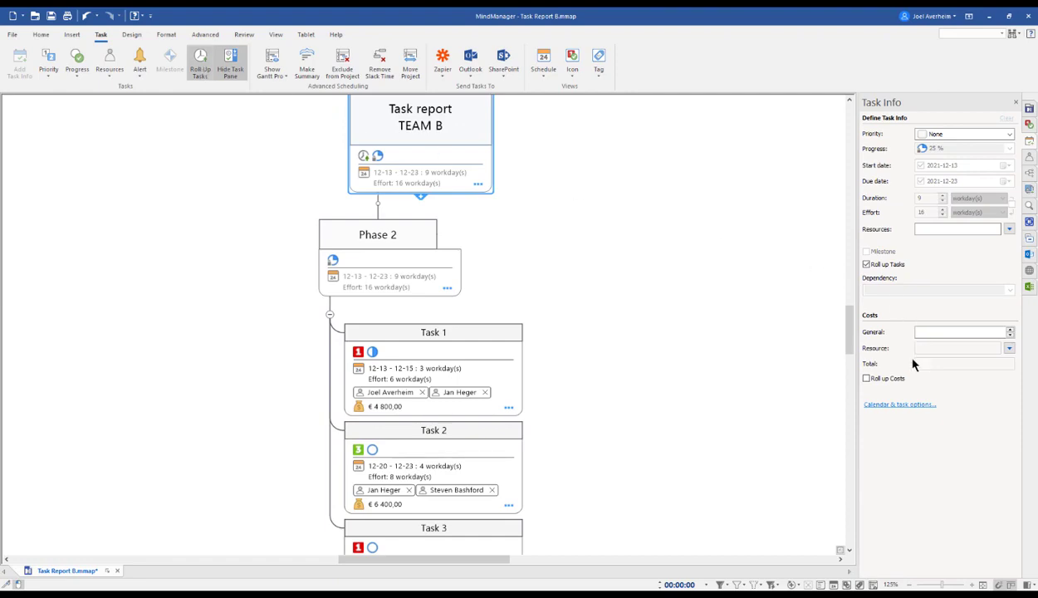
{"action": "left_click", "coordinate": [866, 379]}
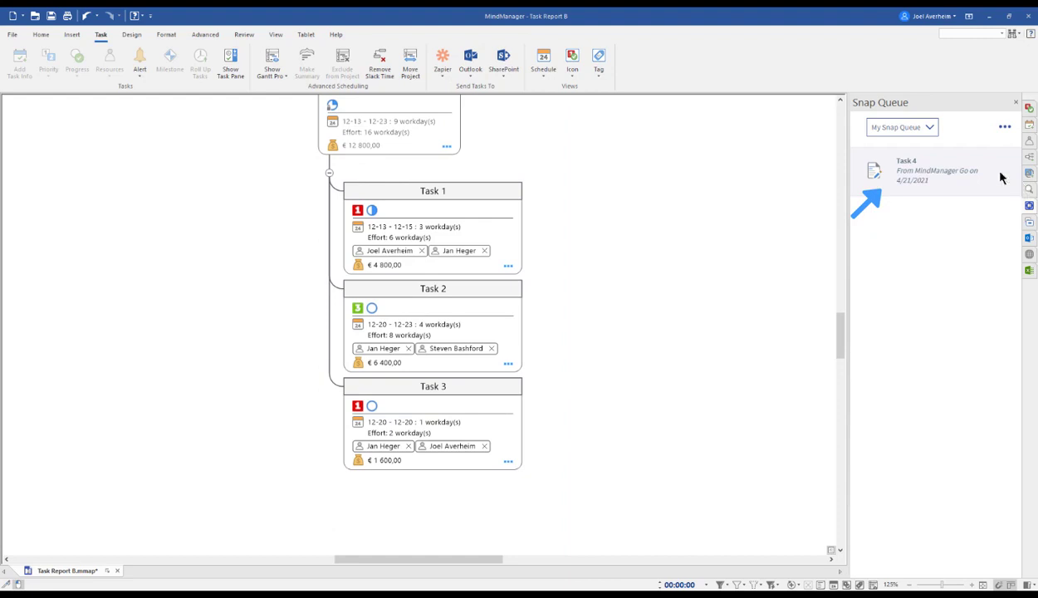
- Add Task 4 from the Snap Queue under Phase 2 and copy Task 3's two resources and start date to it
{"action": "left_click_drag", "start_coordinate": [880, 168], "coordinate": [432, 497]}
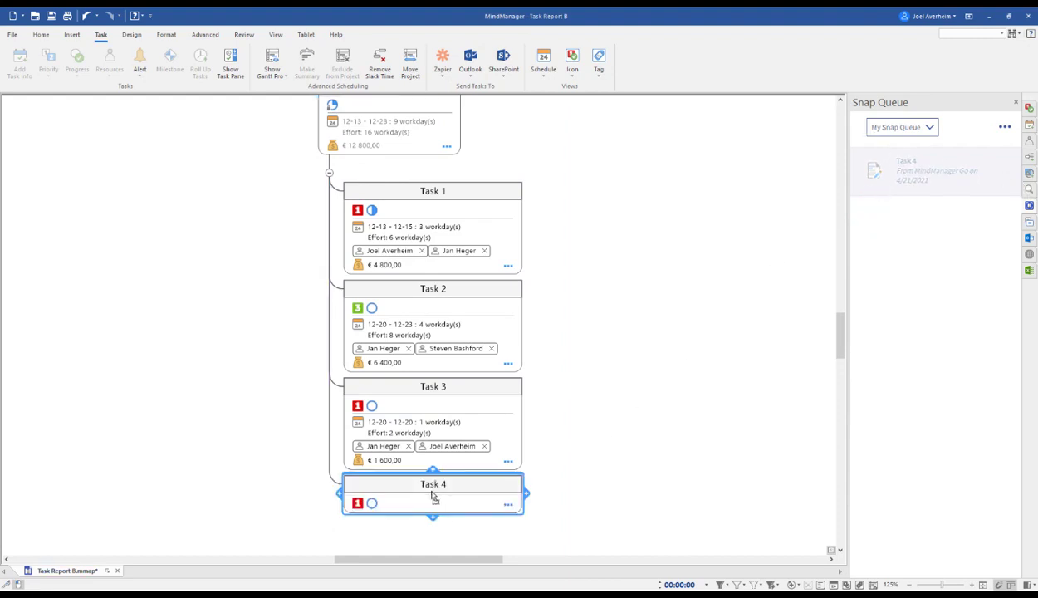
{"action": "left_click_drag", "start_coordinate": [381, 446], "coordinate": [400, 503]}
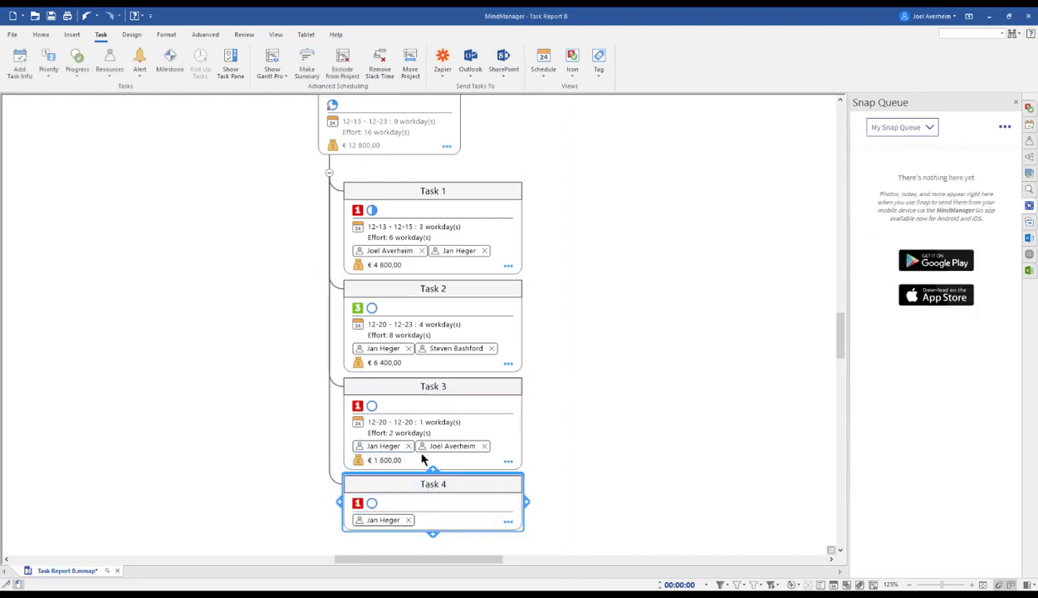
{"action": "left_click_drag", "start_coordinate": [428, 448], "coordinate": [451, 491]}
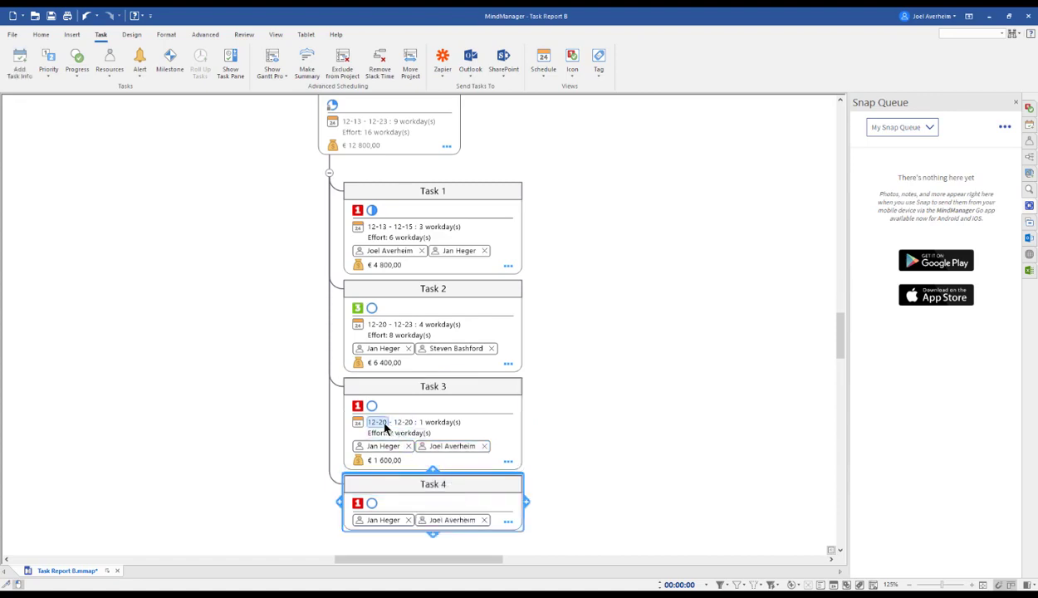
{"action": "left_click_drag", "start_coordinate": [384, 428], "coordinate": [403, 509]}
{"action": "key", "text": "Delete"}
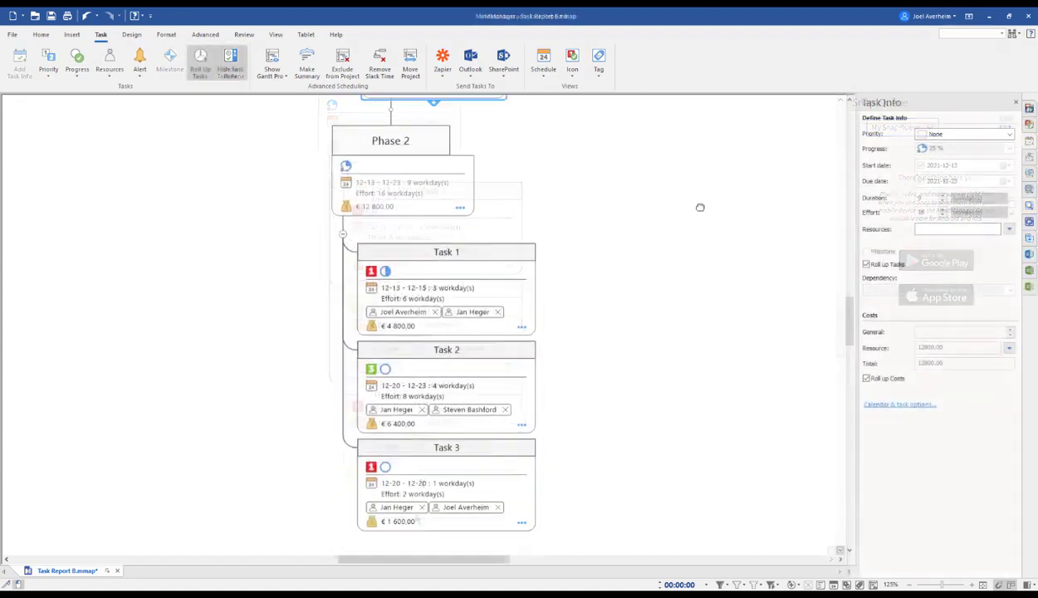
- Send the topics Task 1, Task 2 and Task 3 to the Stage 2 task list of the Demo-Site in SharePoint
{"action": "left_click_drag", "start_coordinate": [700, 205], "coordinate": [705, 149]}
{"action": "left_click_drag", "start_coordinate": [658, 183], "coordinate": [390, 428]}
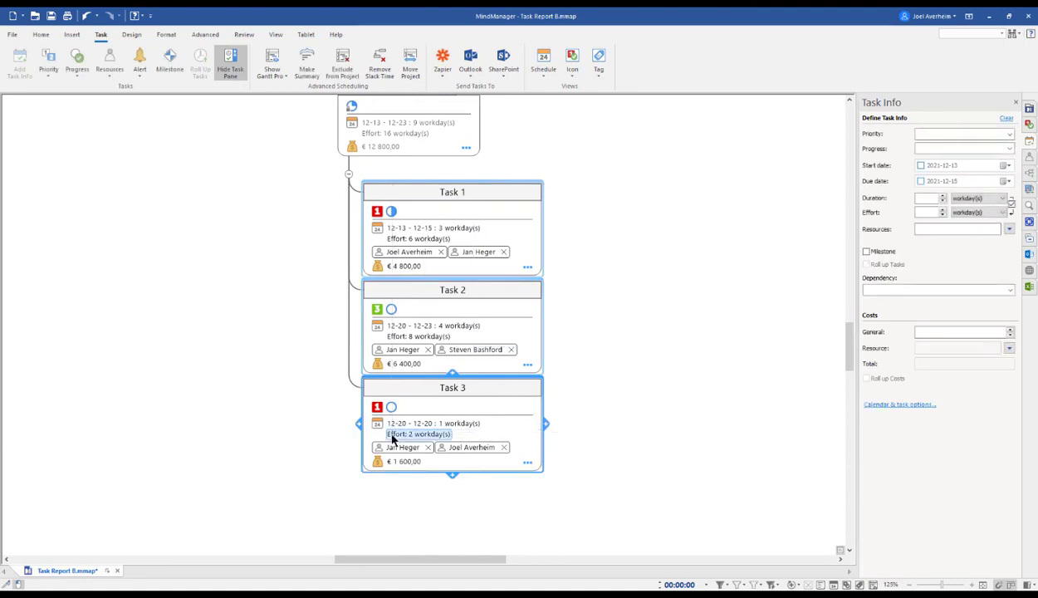
{"action": "left_click", "coordinate": [200, 36]}
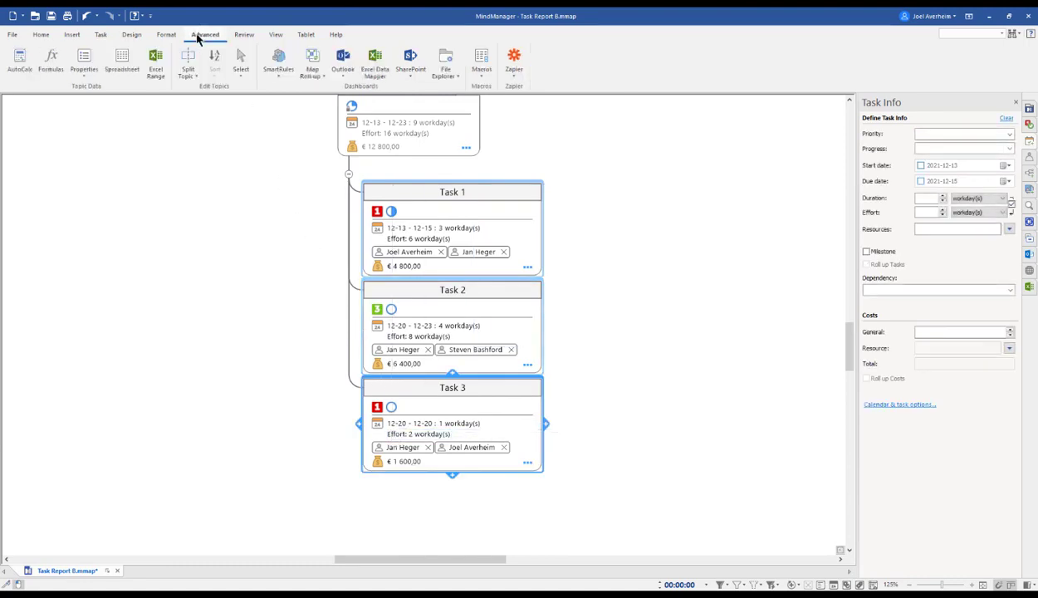
{"action": "left_click", "coordinate": [406, 73]}
{"action": "left_click", "coordinate": [394, 88]}
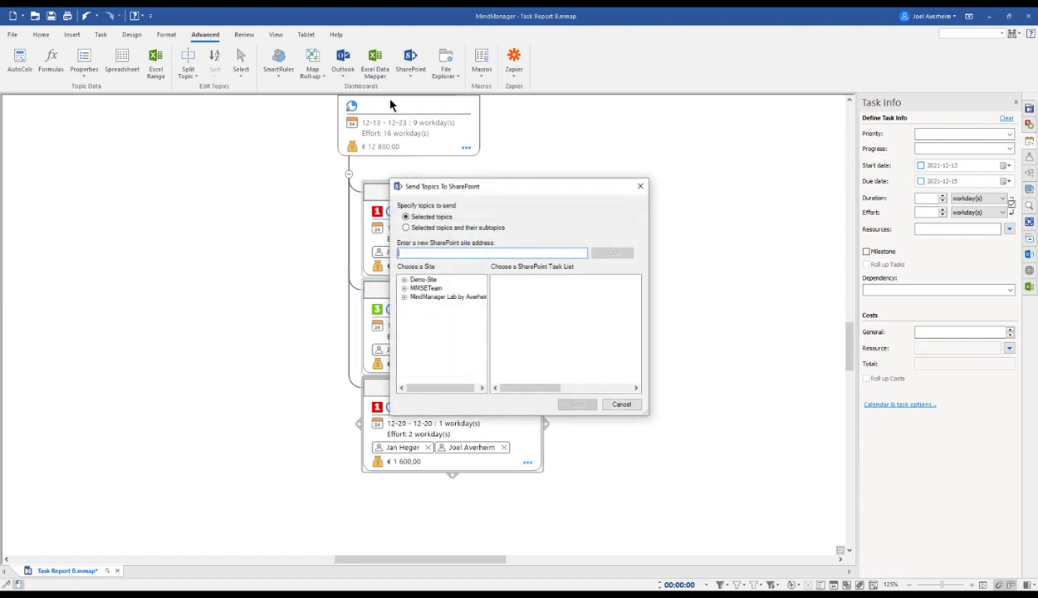
{"action": "left_click", "coordinate": [419, 280]}
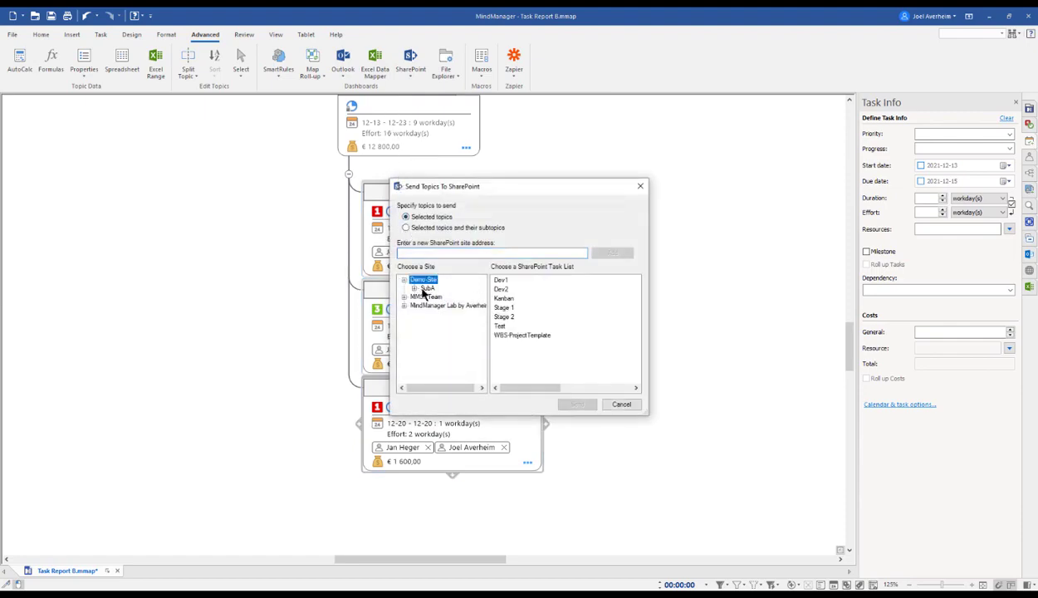
{"action": "left_click", "coordinate": [503, 318]}
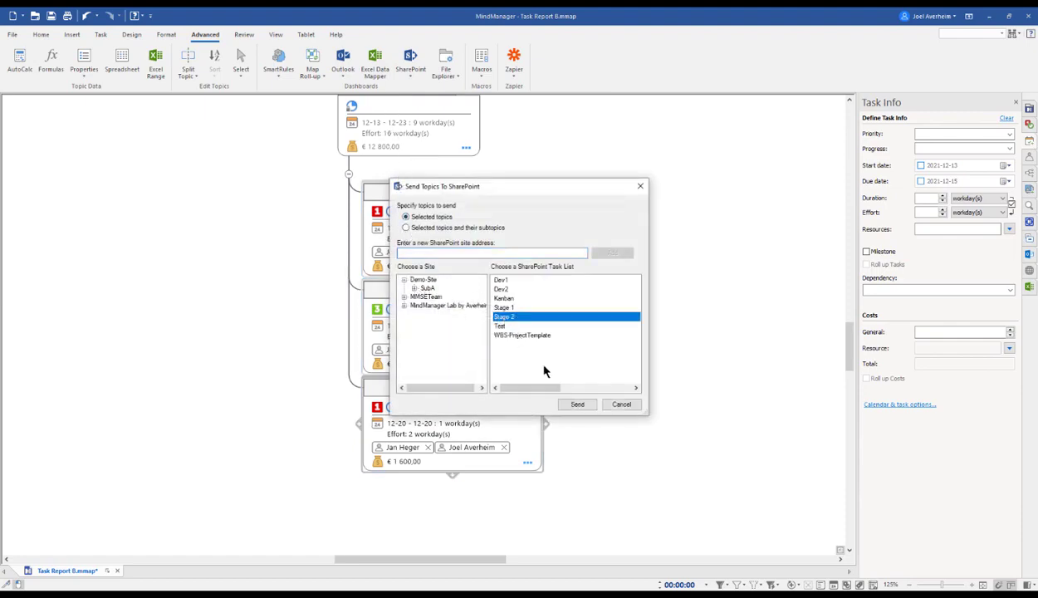
{"action": "left_click", "coordinate": [569, 404]}
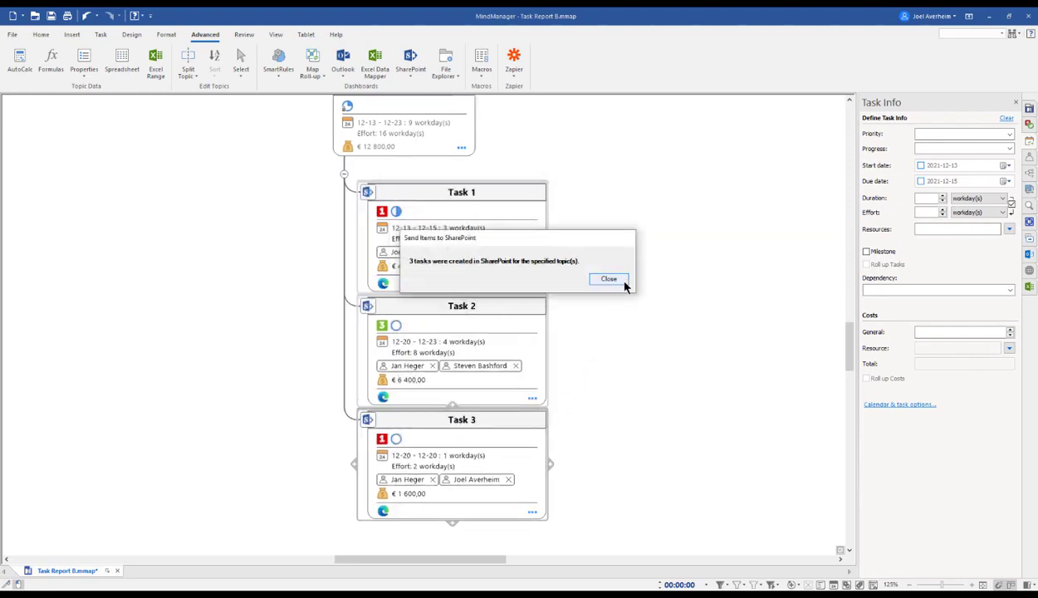
{"action": "left_click", "coordinate": [610, 279]}
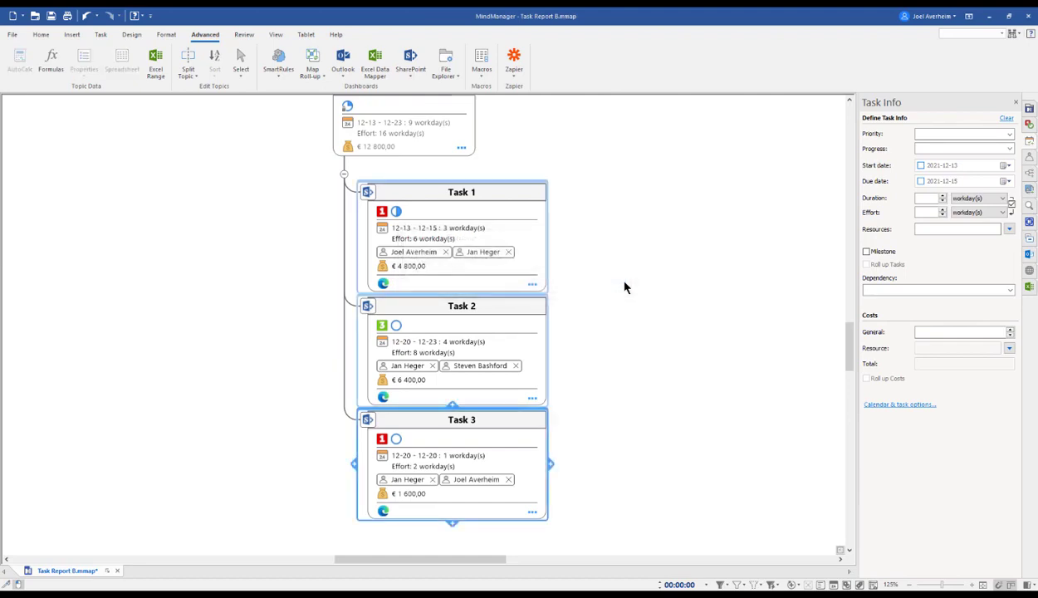
- Open Task 1's SharePoint item in the browser, set its % Complete to 75 and save it
{"action": "left_click", "coordinate": [382, 284]}
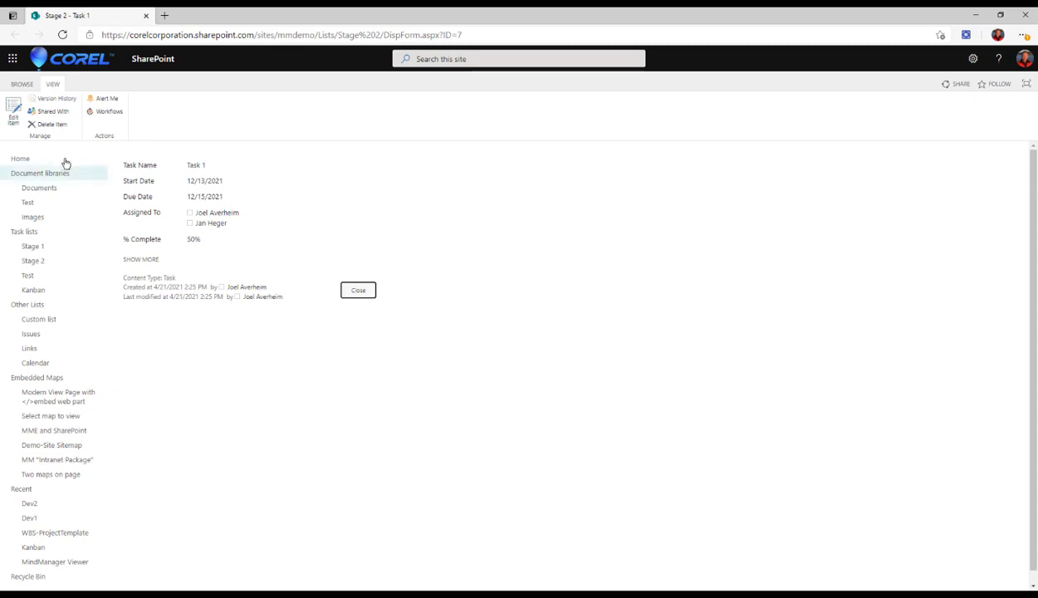
{"action": "left_click", "coordinate": [11, 121]}
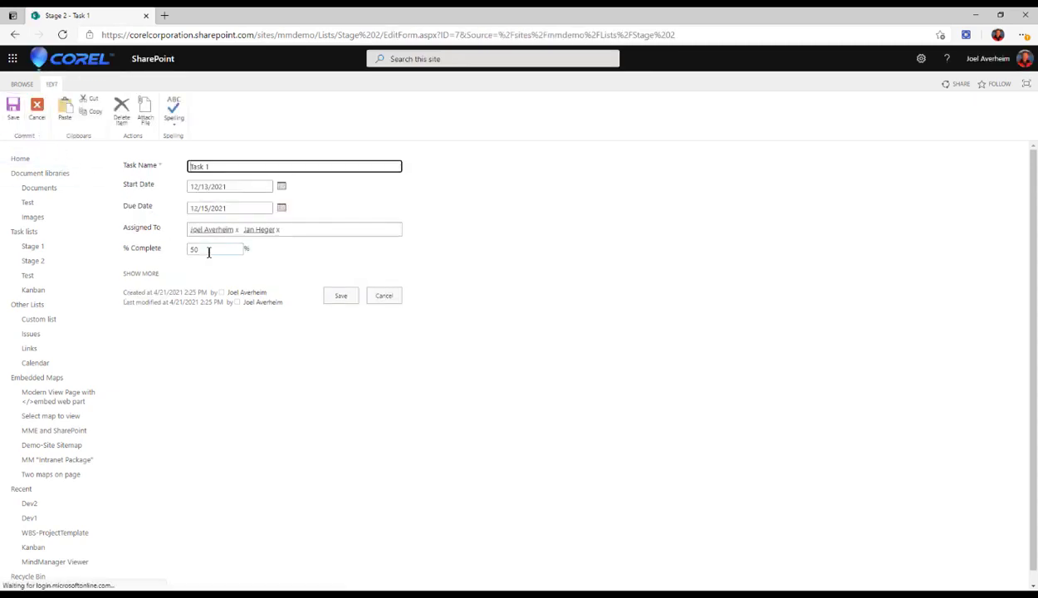
{"action": "double_click", "coordinate": [209, 251]}
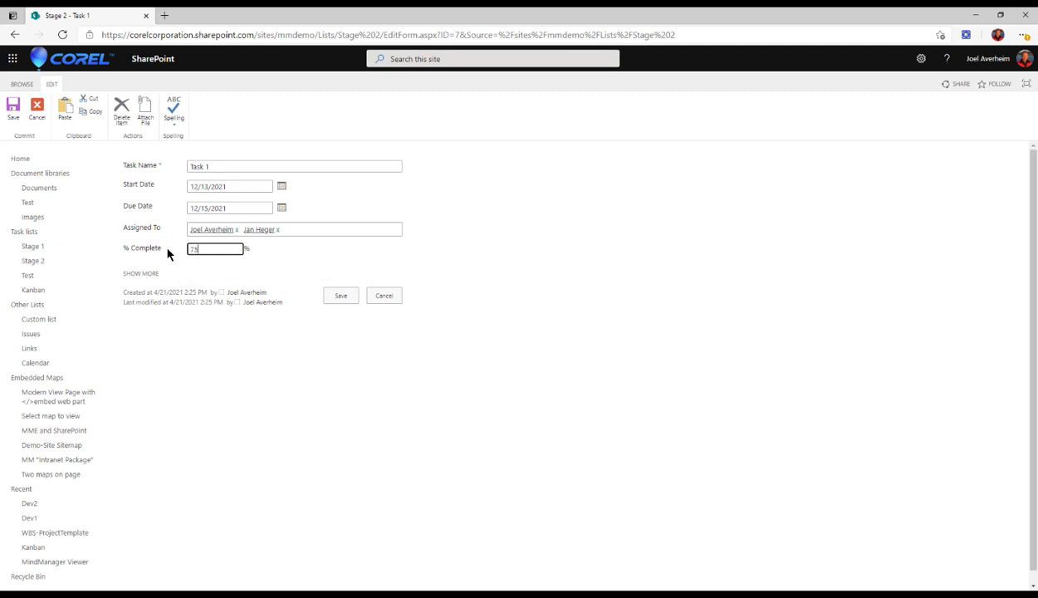
{"action": "left_click", "coordinate": [336, 298]}
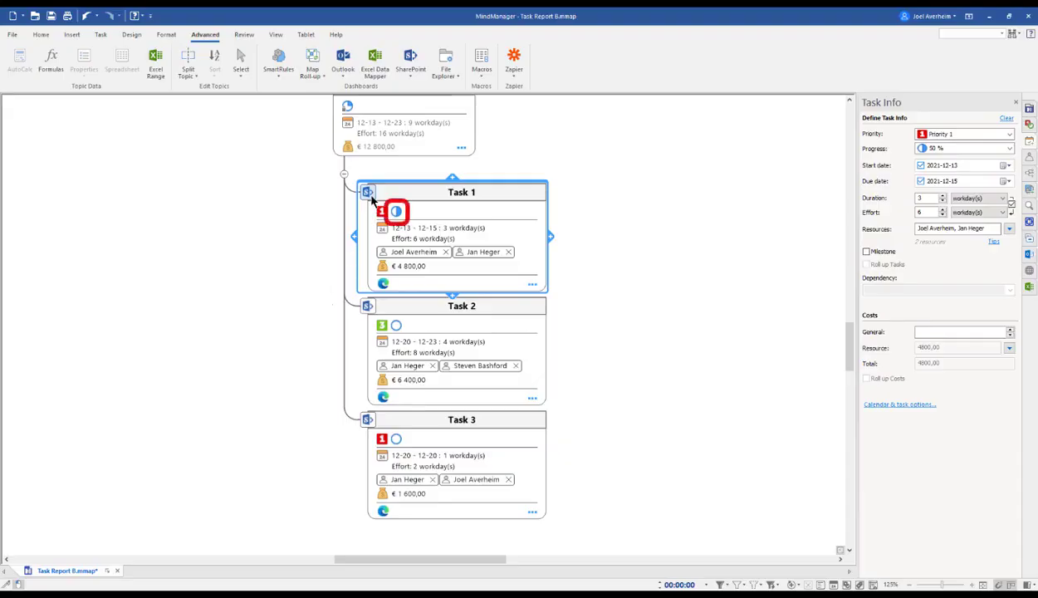
- Refresh Task 1 in the MindManager map from SharePoint and set its progress to 100 % - finished
{"action": "left_click", "coordinate": [366, 198]}
{"action": "left_click", "coordinate": [348, 204]}
{"action": "left_click", "coordinate": [391, 211]}
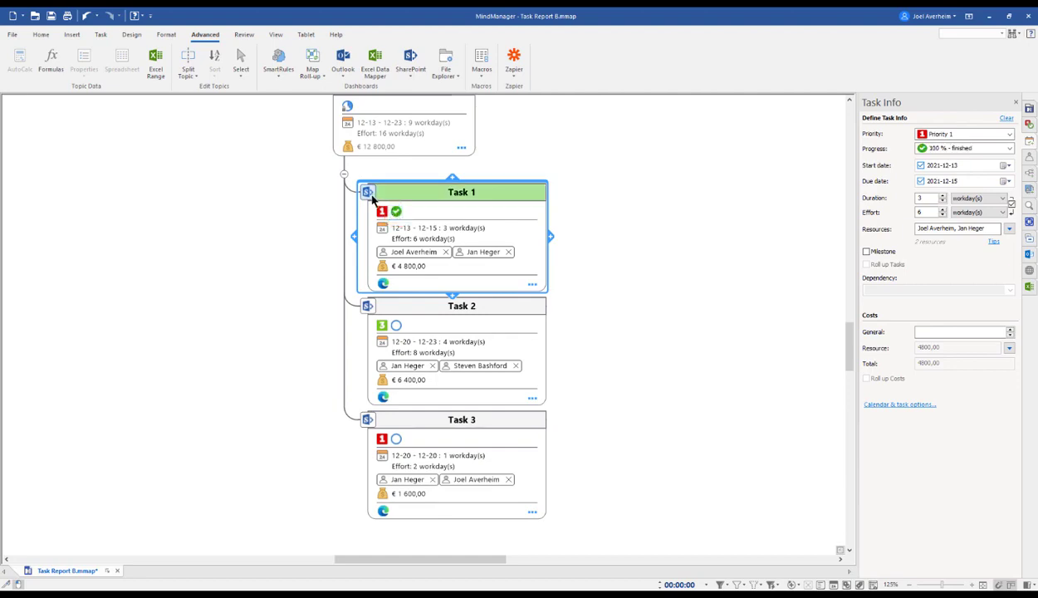
- Synchronize Task 1 with SharePoint, then switch to the browser and reload its item page
{"action": "left_click", "coordinate": [368, 194]}
{"action": "left_click", "coordinate": [359, 205]}
{"action": "key", "text": "alt+Tab"}
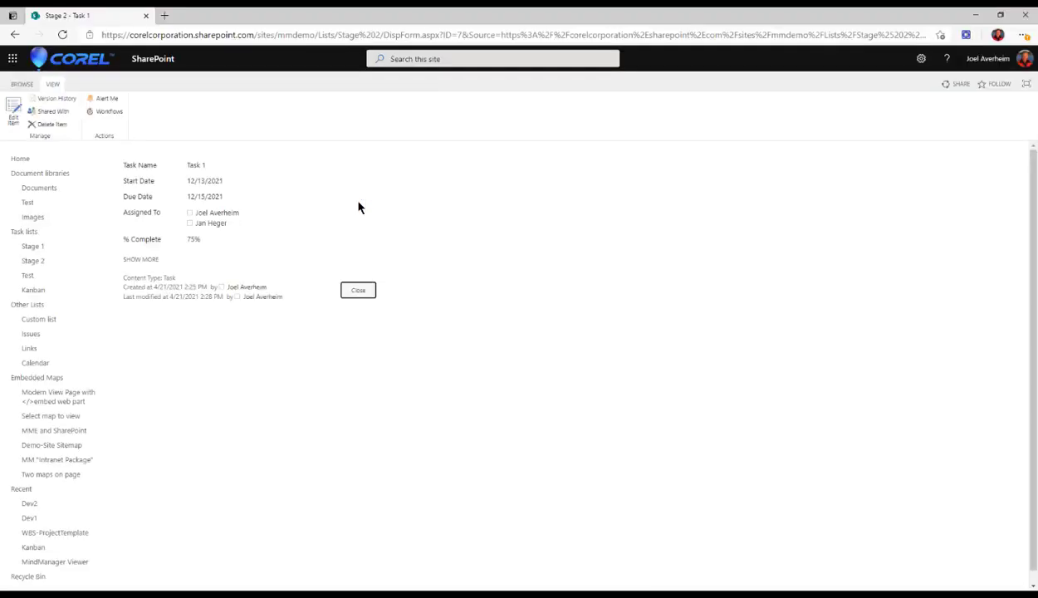
{"action": "left_click", "coordinate": [64, 35]}
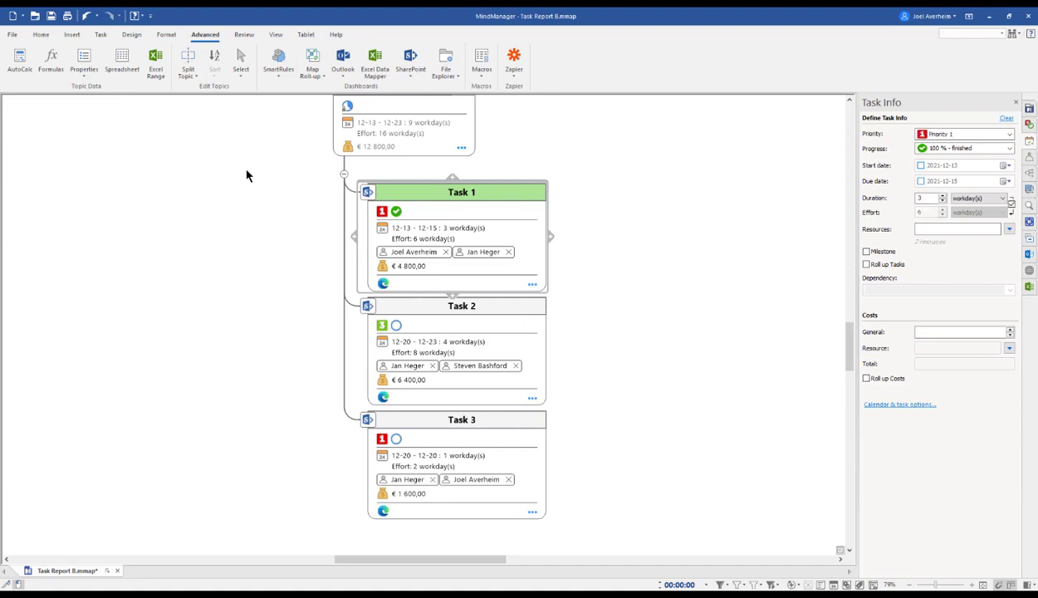
- Add a SharePoint list items query to the central topic in MindManager, importing Tasks from the Test list of the Demo-Site
{"action": "left_click_drag", "start_coordinate": [247, 171], "coordinate": [205, 447]}
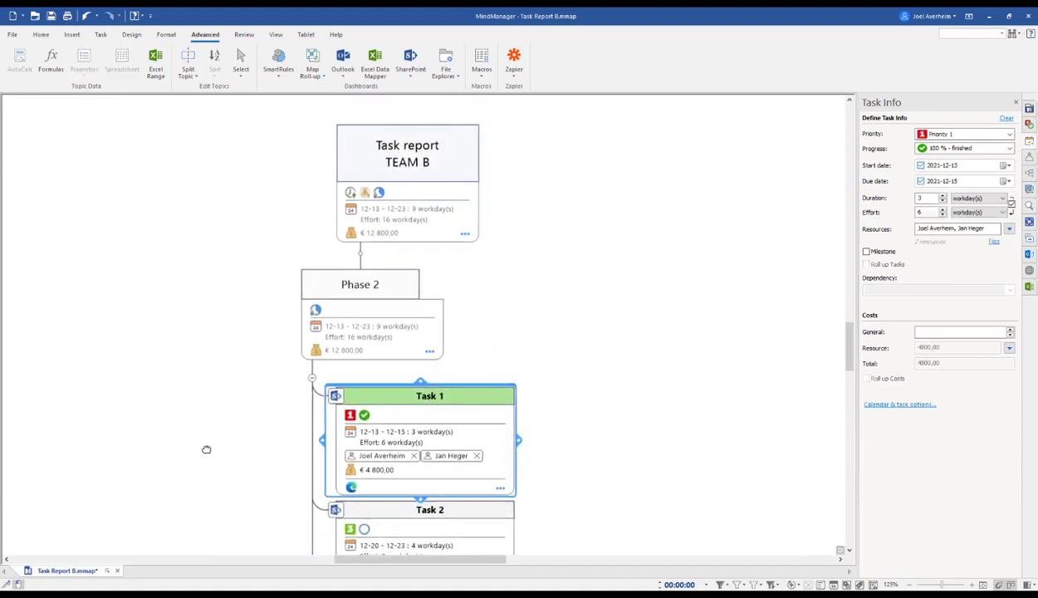
{"action": "left_click", "coordinate": [425, 162]}
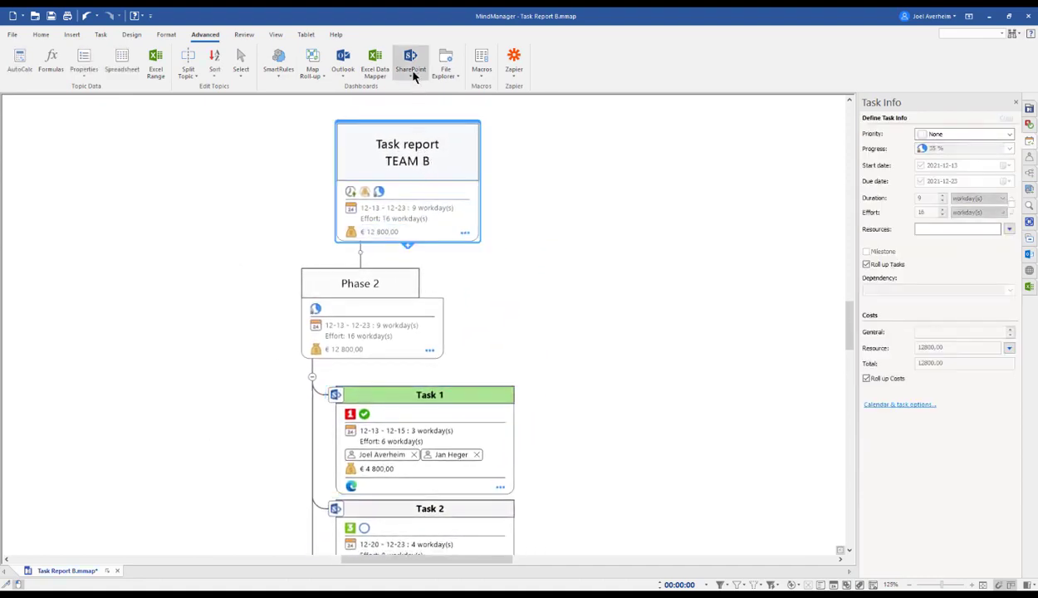
{"action": "left_click", "coordinate": [412, 75]}
{"action": "left_click", "coordinate": [395, 111]}
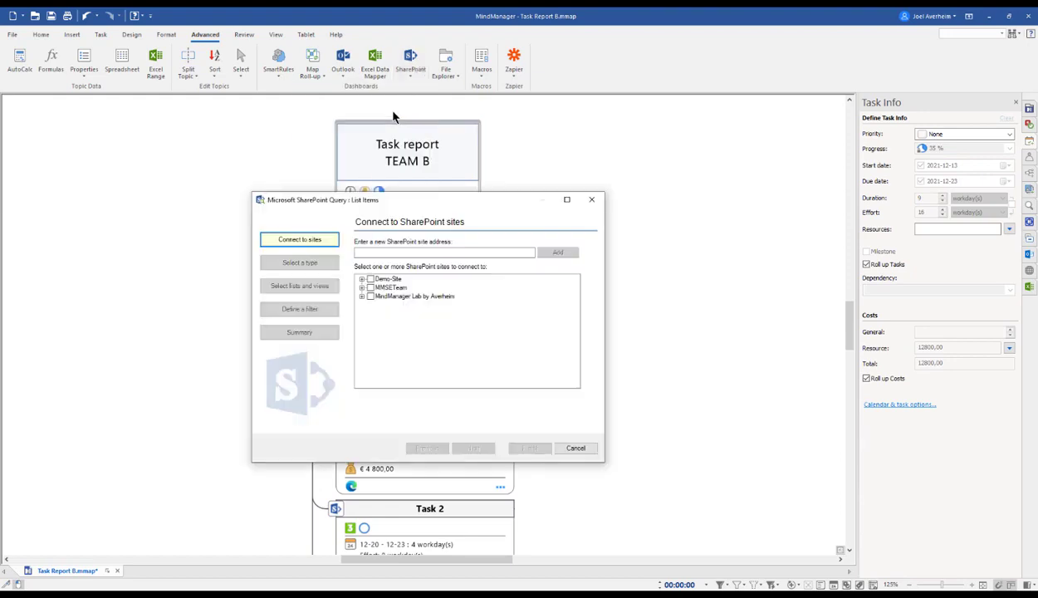
{"action": "left_click", "coordinate": [370, 279]}
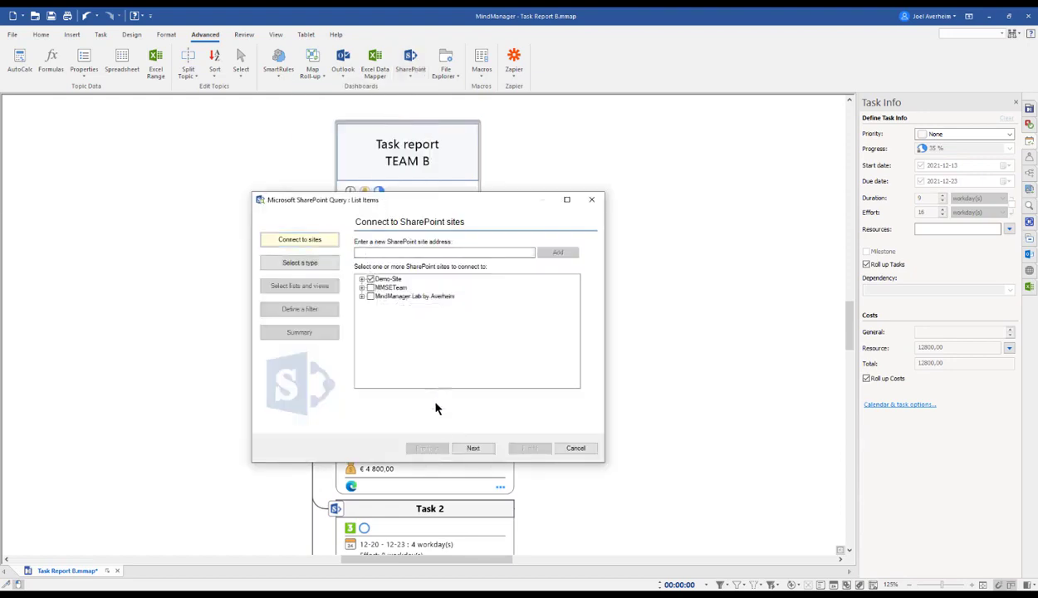
{"action": "left_click", "coordinate": [471, 448]}
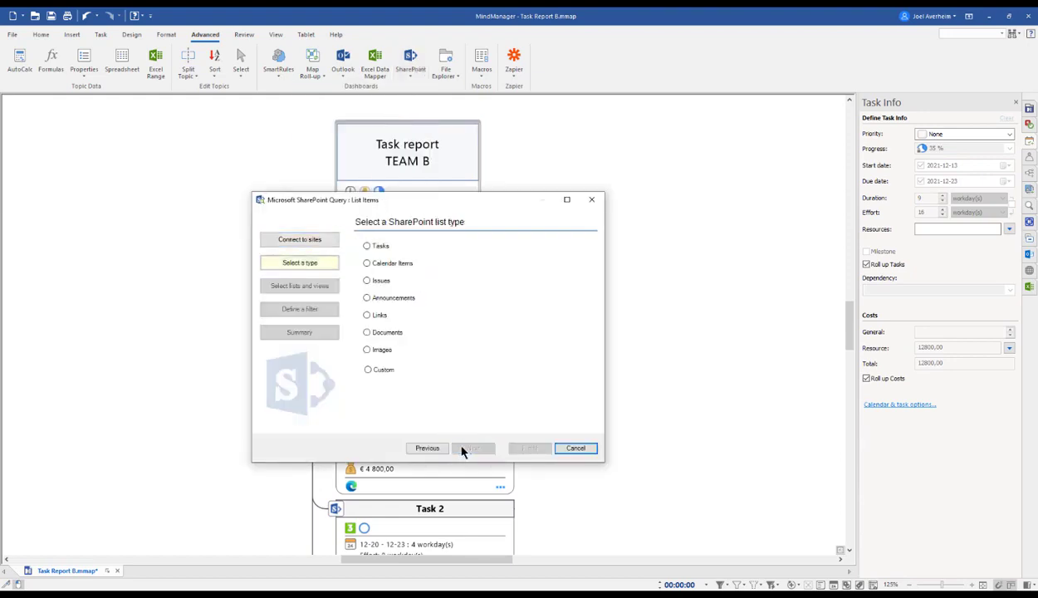
{"action": "left_click", "coordinate": [367, 247]}
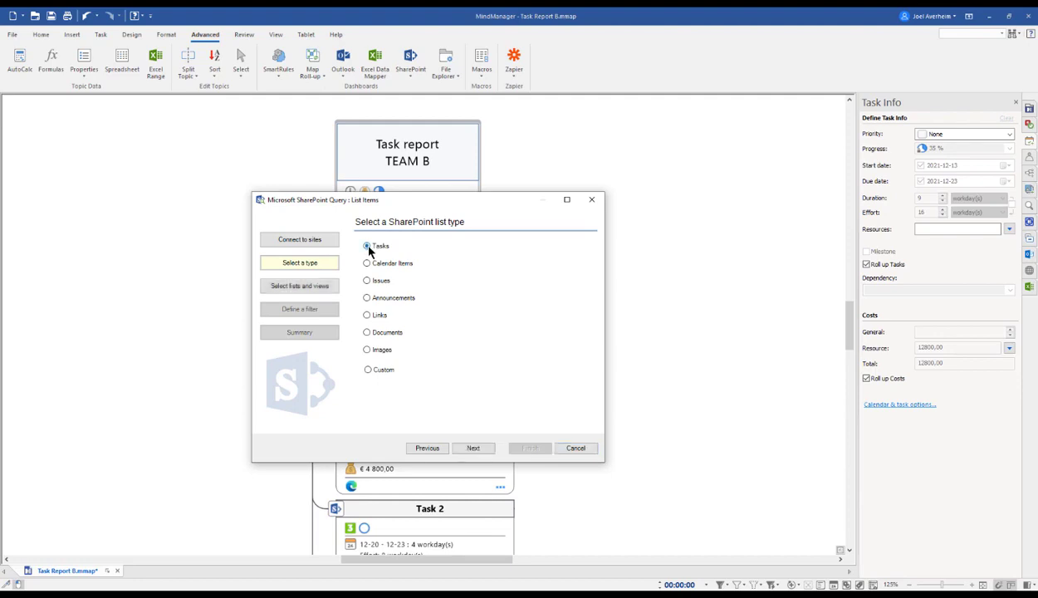
{"action": "left_click", "coordinate": [472, 448]}
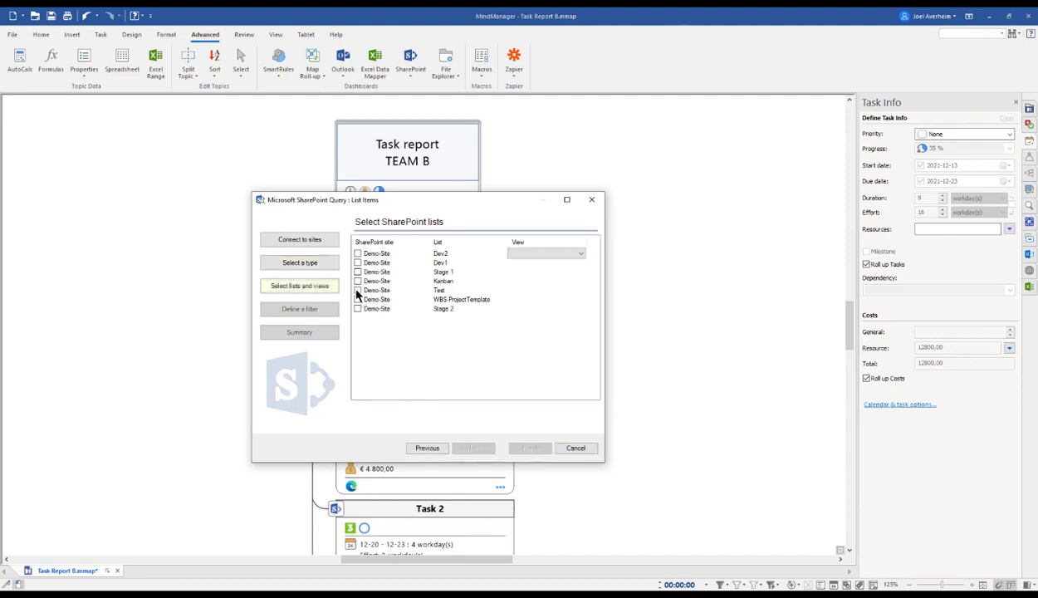
{"action": "left_click", "coordinate": [357, 291]}
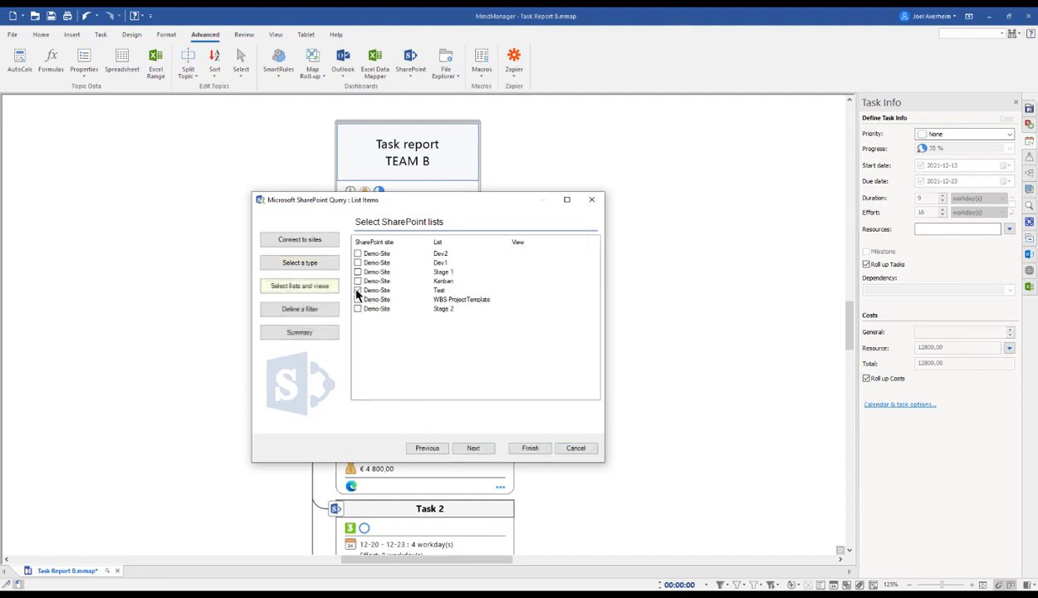
{"action": "left_click", "coordinate": [530, 448]}
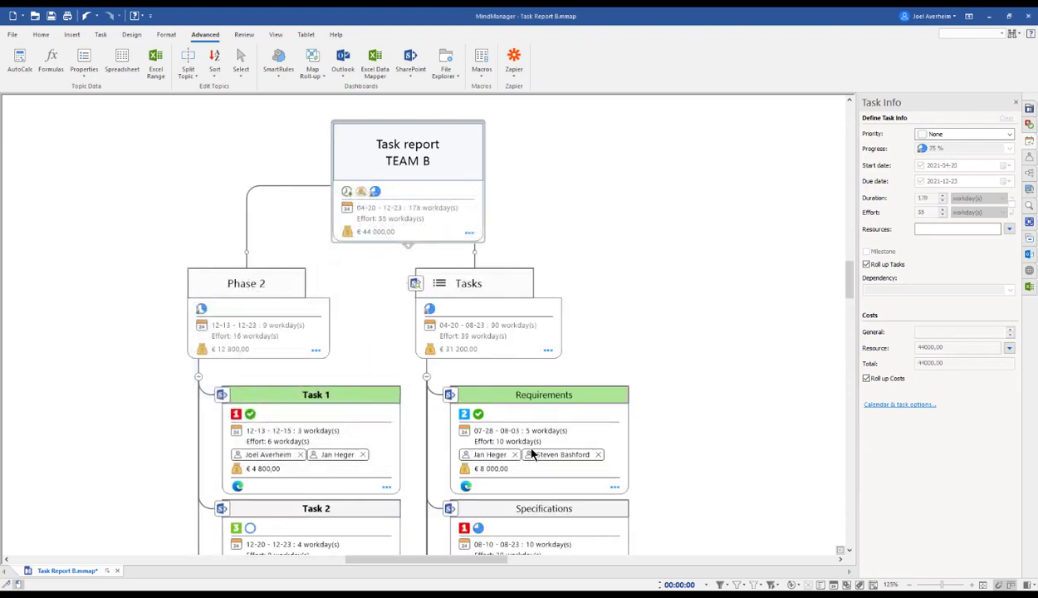
- Move the imported Tasks topic ahead of Phase 2 and rename it Phase 1
{"action": "left_click_drag", "start_coordinate": [721, 459], "coordinate": [743, 197]}
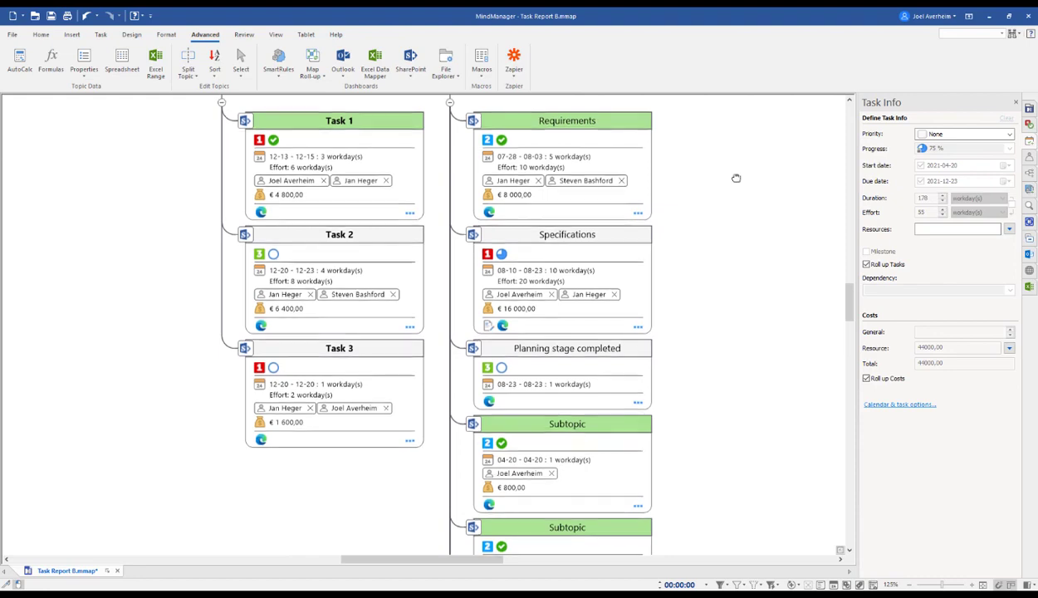
{"action": "left_click_drag", "start_coordinate": [735, 174], "coordinate": [773, 486]}
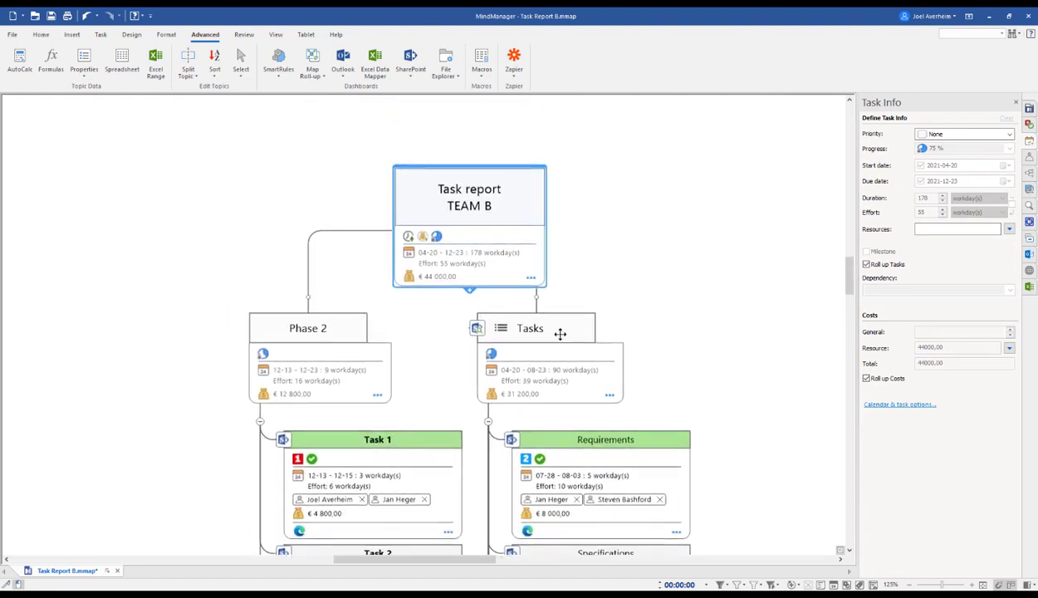
{"action": "left_click_drag", "start_coordinate": [556, 332], "coordinate": [222, 340]}
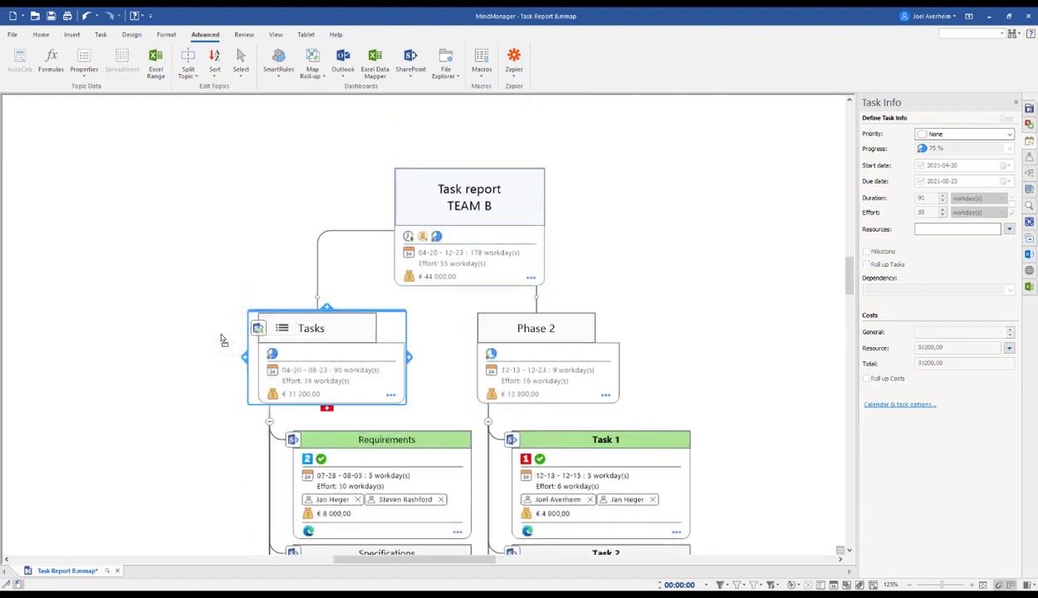
{"action": "type", "text": "Phase 1"}
{"action": "key", "text": "Return"}
{"action": "left_click", "coordinate": [213, 374]}
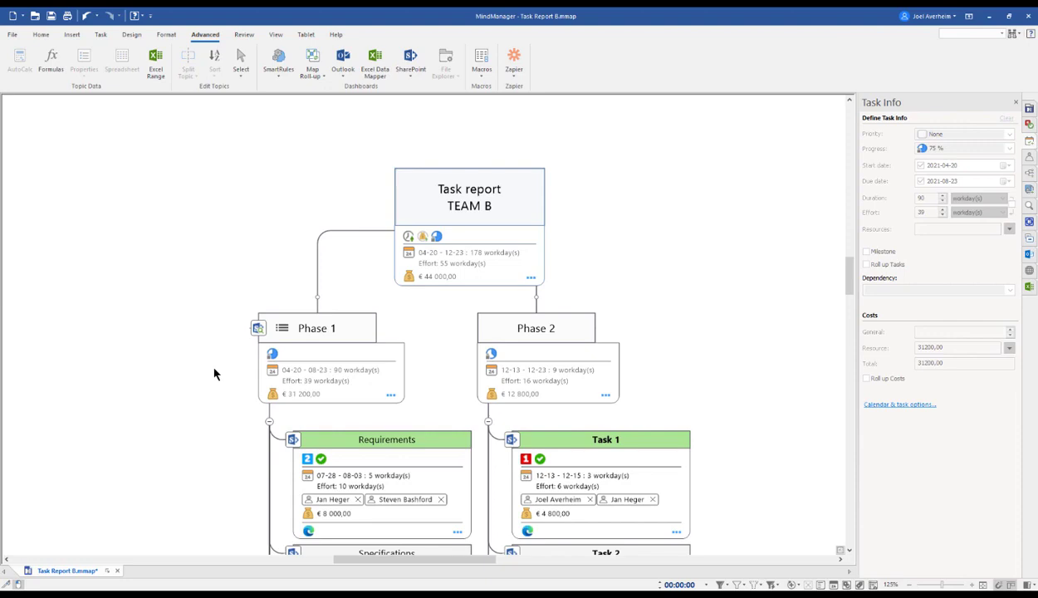
- Save the map as Task Report B.mmap to the English Maps folder in the Documents library of the MMApp SharePoint site
{"action": "left_click", "coordinate": [13, 34]}
{"action": "left_click", "coordinate": [44, 161]}
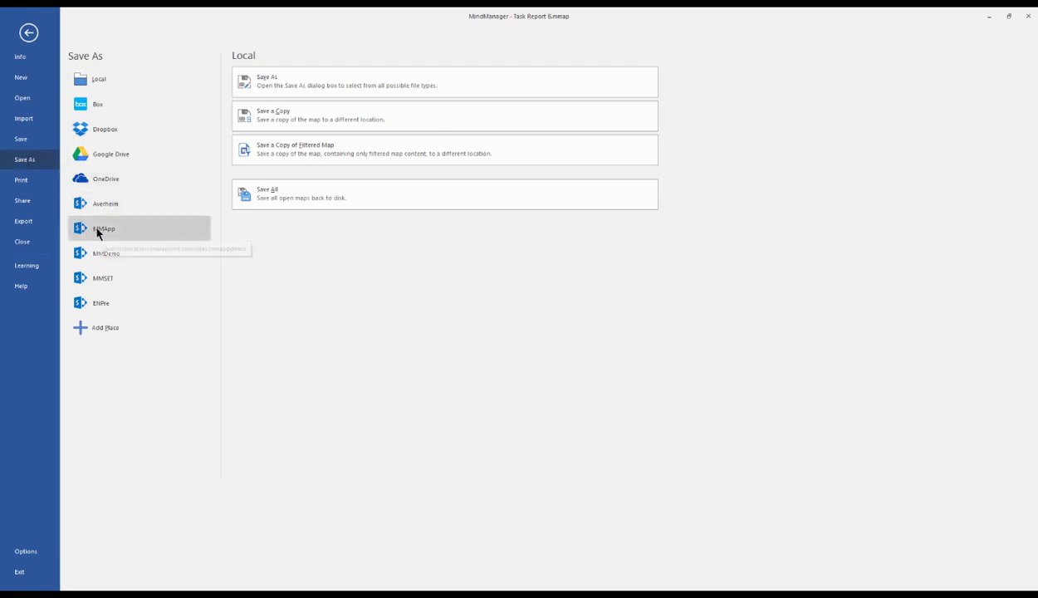
{"action": "left_click", "coordinate": [97, 232]}
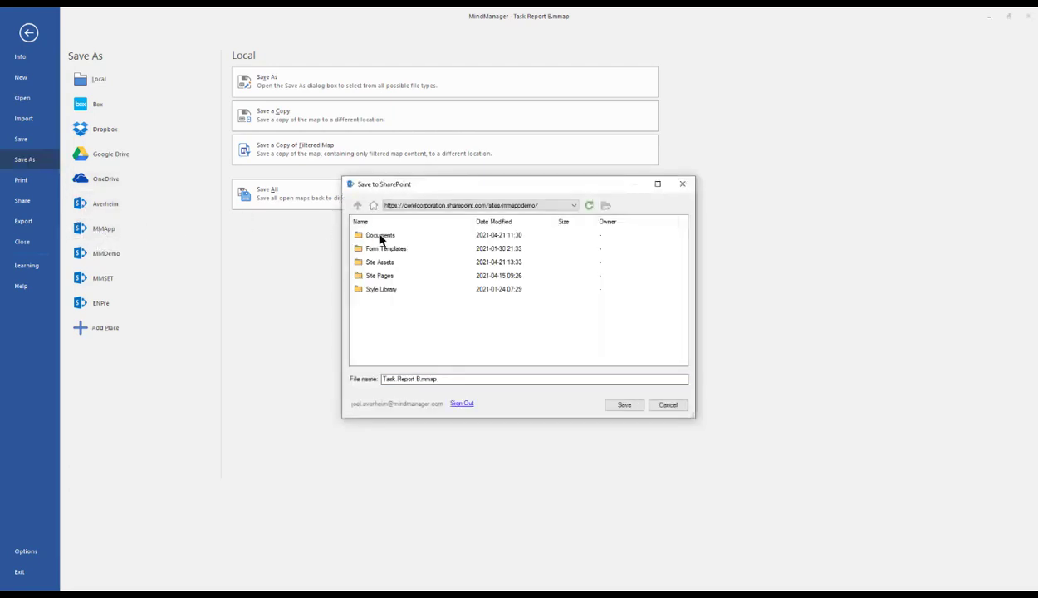
{"action": "double_click", "coordinate": [380, 237]}
{"action": "double_click", "coordinate": [381, 236]}
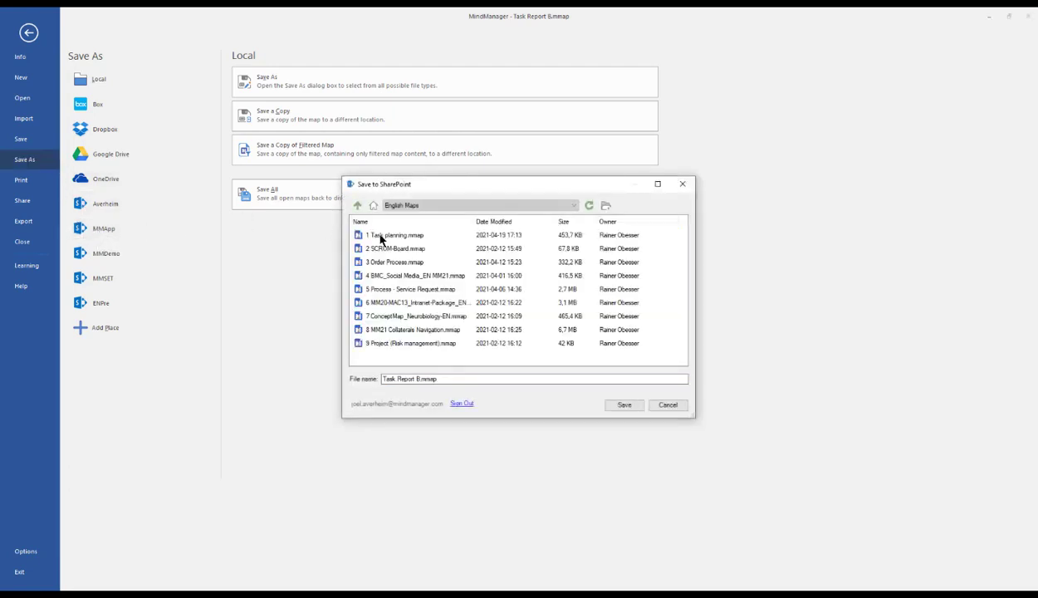
{"action": "left_click", "coordinate": [640, 406]}
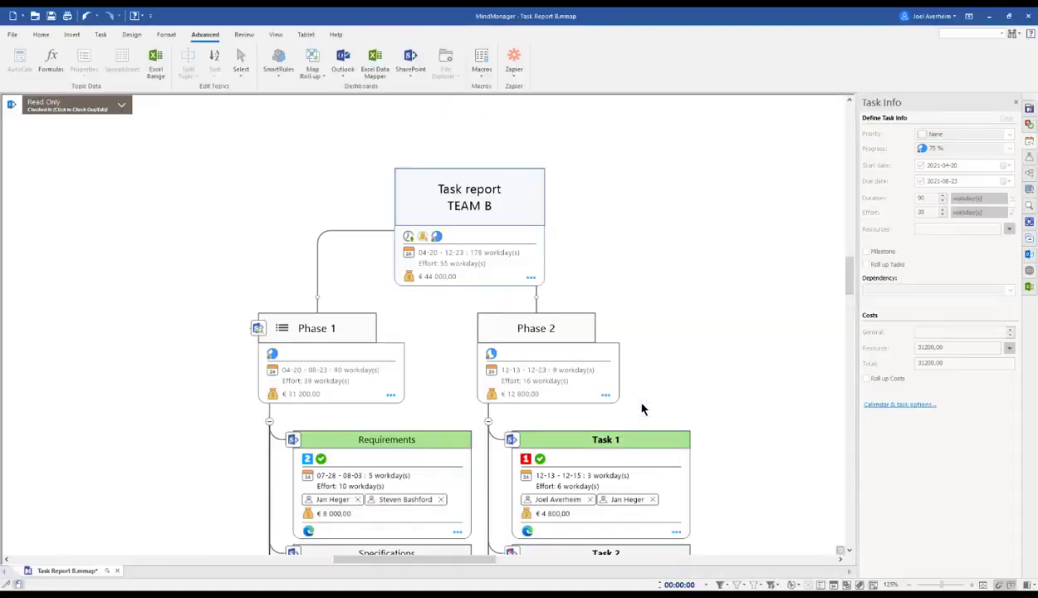
- Switch to the English Maps library in the browser and open Task Report B.mmap in the web viewer
{"action": "key", "text": "alt+Tab"}
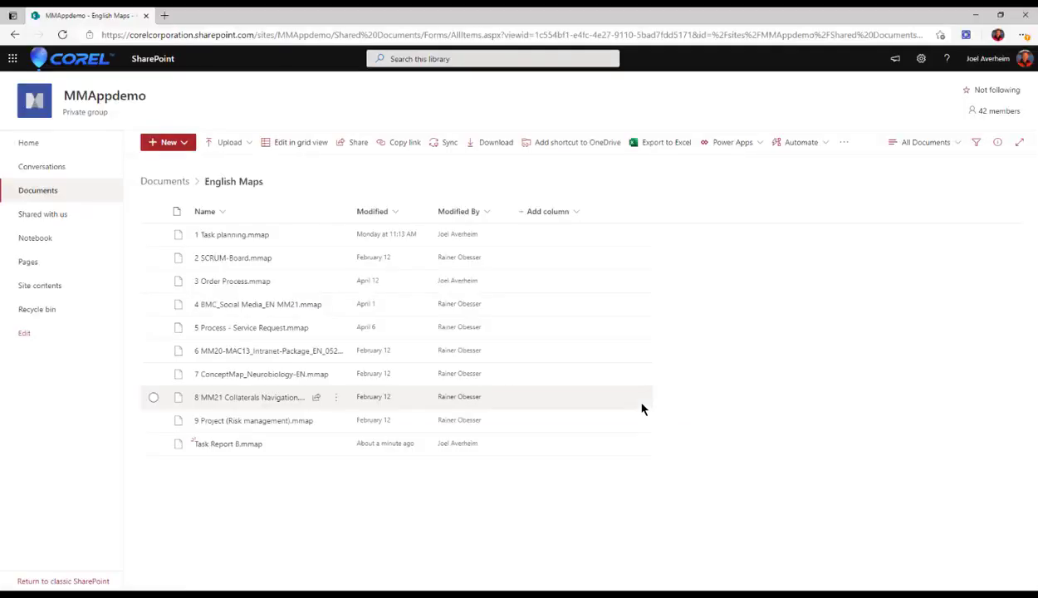
{"action": "left_click", "coordinate": [337, 445]}
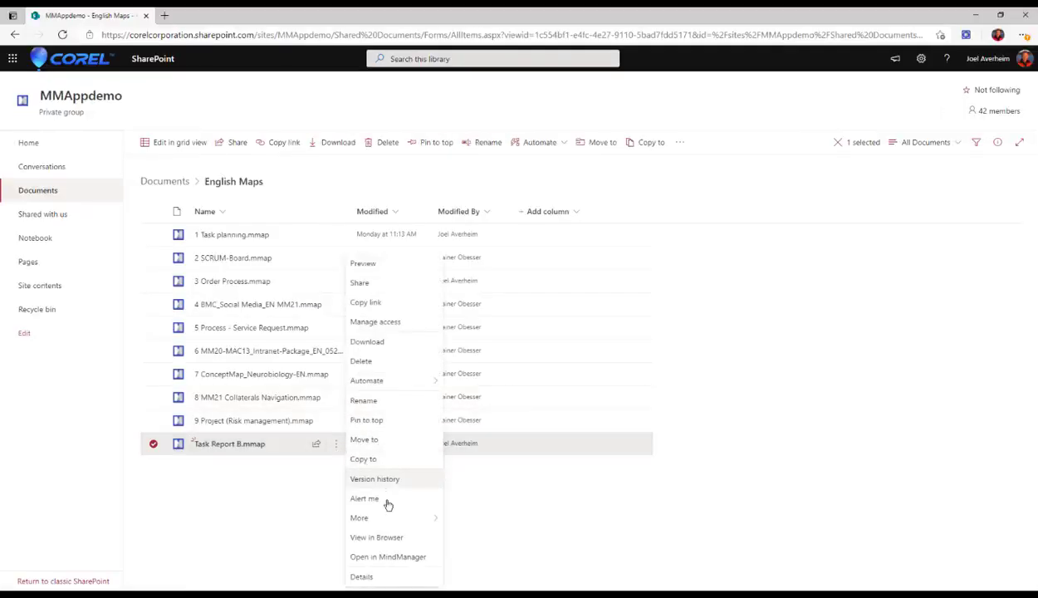
{"action": "left_click", "coordinate": [376, 537]}
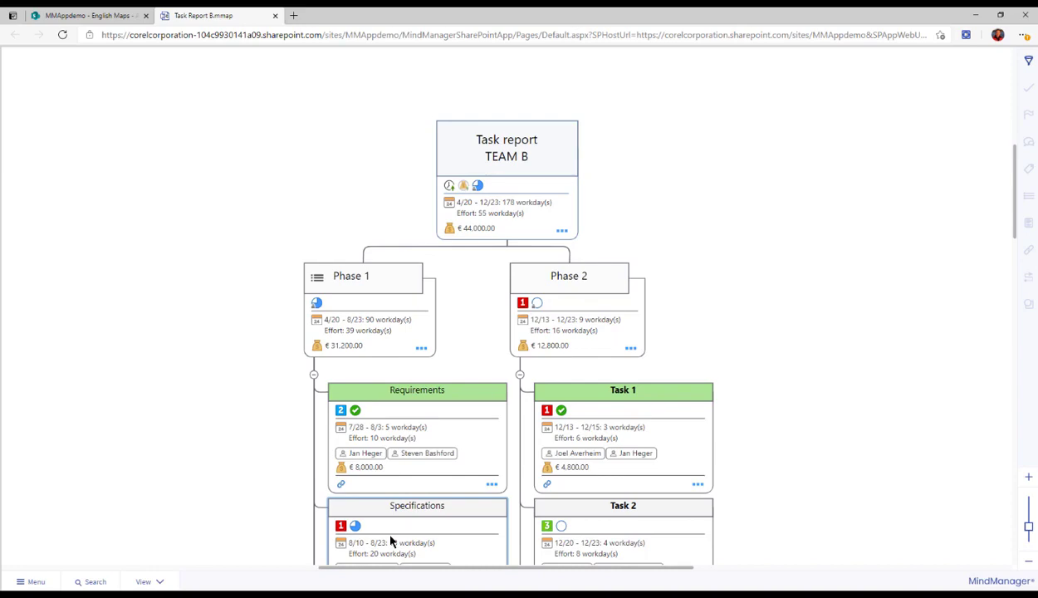
- Filter the map in the web viewer to show topics with priority 1 and completed progress
{"action": "left_click", "coordinate": [1028, 62]}
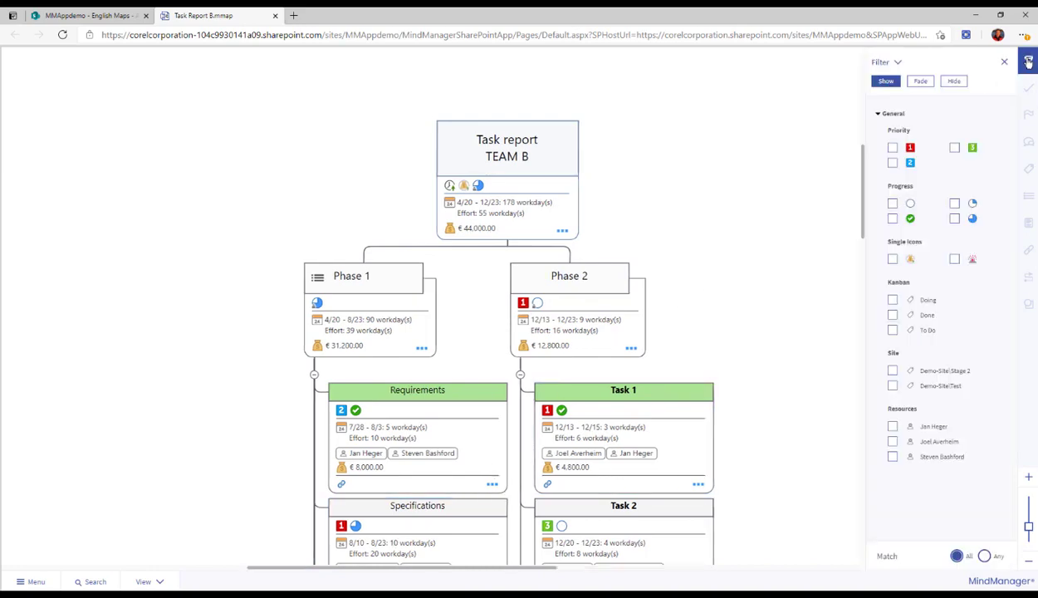
{"action": "left_click", "coordinate": [893, 148]}
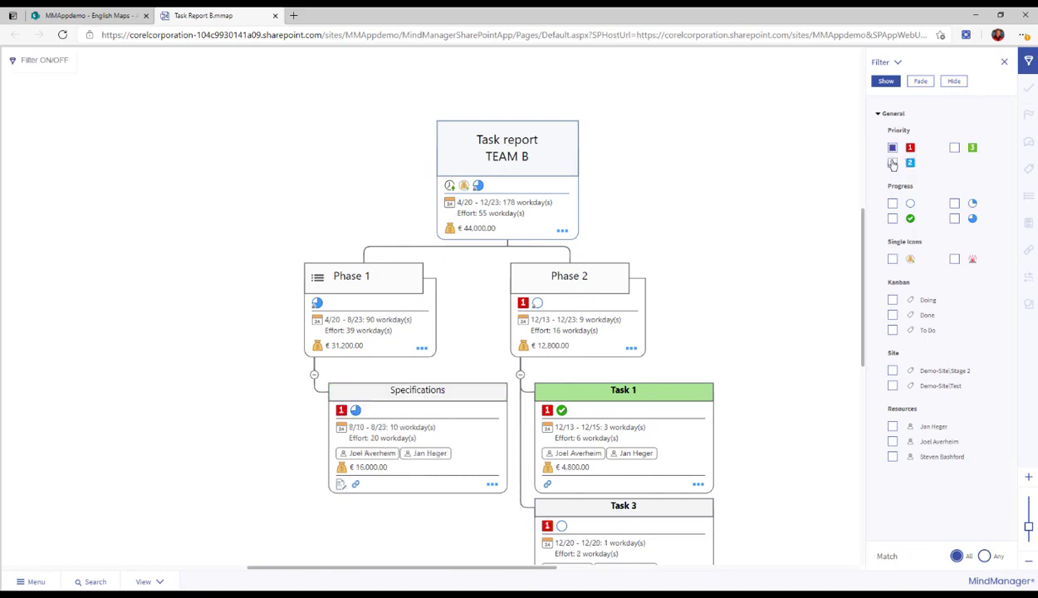
{"action": "left_click", "coordinate": [892, 219]}
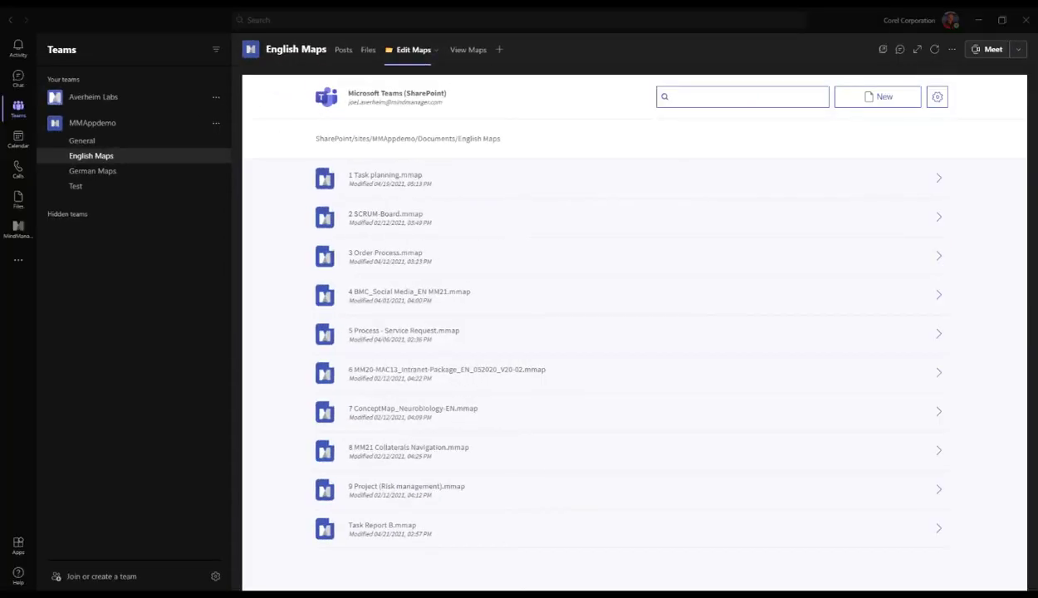
- Open Task Report B.mmap for editing in the English Maps channel of Microsoft Teams and check the list of co-editing participants
{"action": "left_click", "coordinate": [380, 531]}
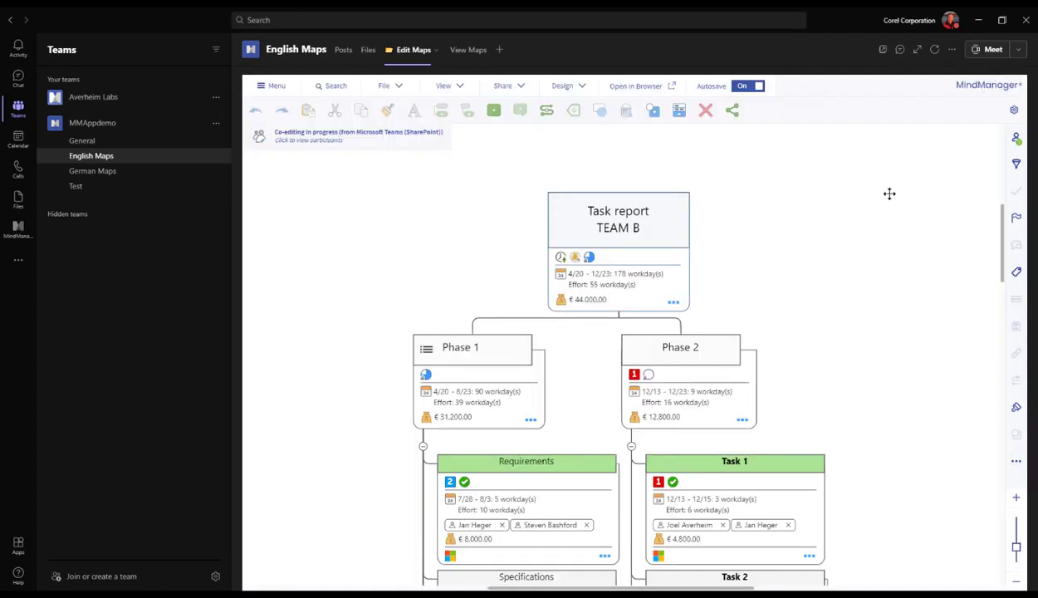
{"action": "left_click", "coordinate": [1016, 140]}
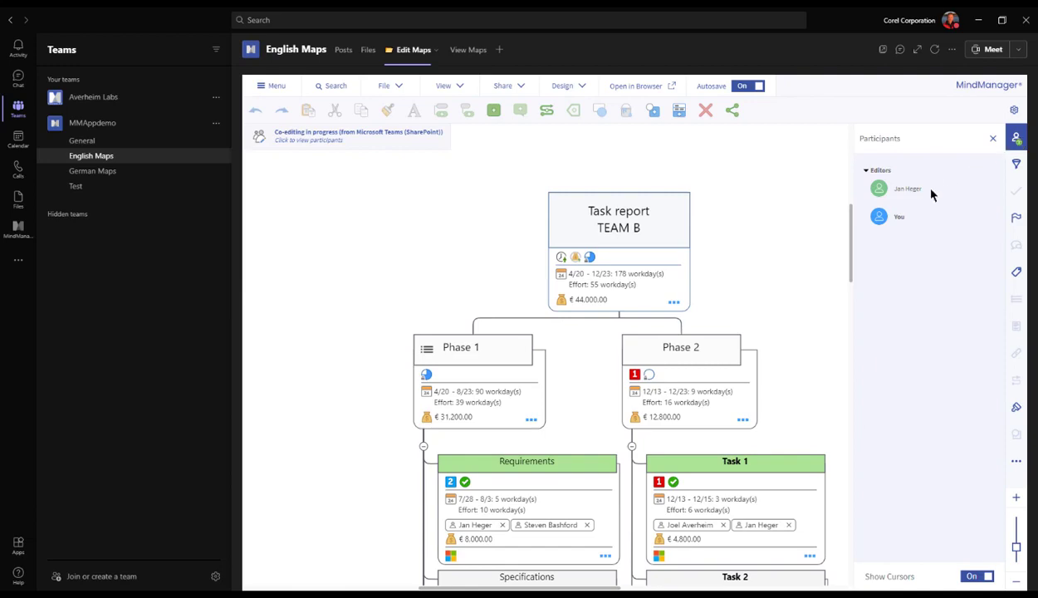
{"action": "left_click", "coordinate": [1016, 139]}
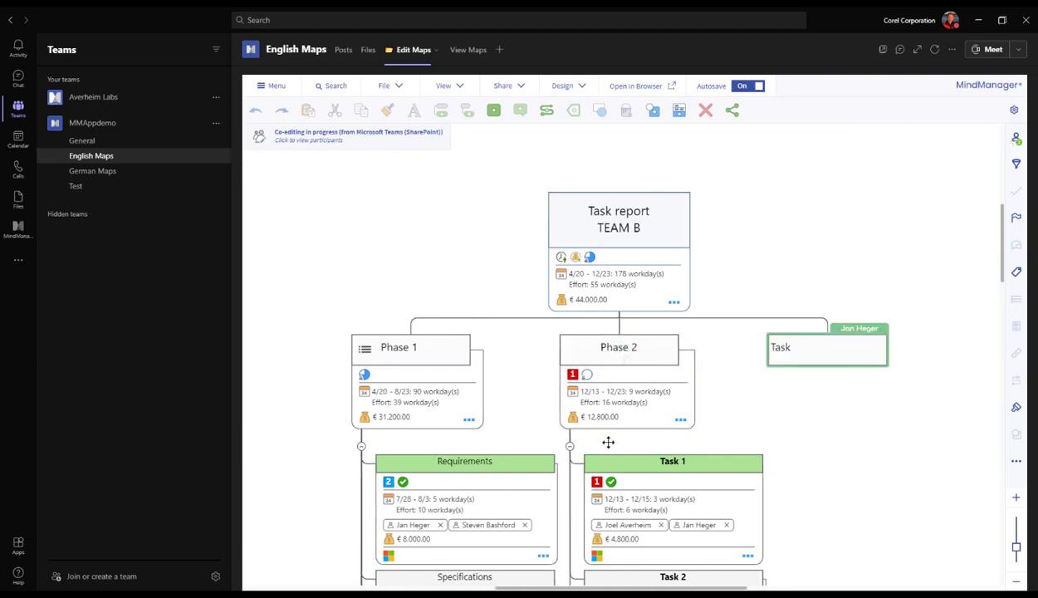
- Add a subtopic named Task 5 below Task 4 under Phase 3
{"action": "left_click", "coordinate": [676, 467]}
{"action": "scroll", "coordinate": [714, 470], "scroll_direction": "down", "scroll_amount": 1}
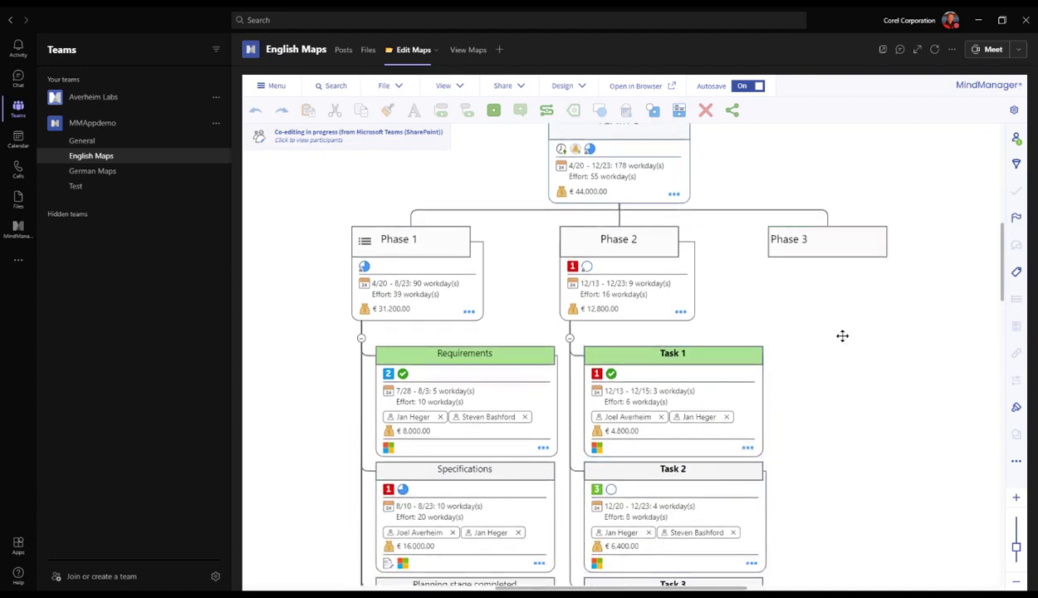
{"action": "left_click", "coordinate": [788, 248]}
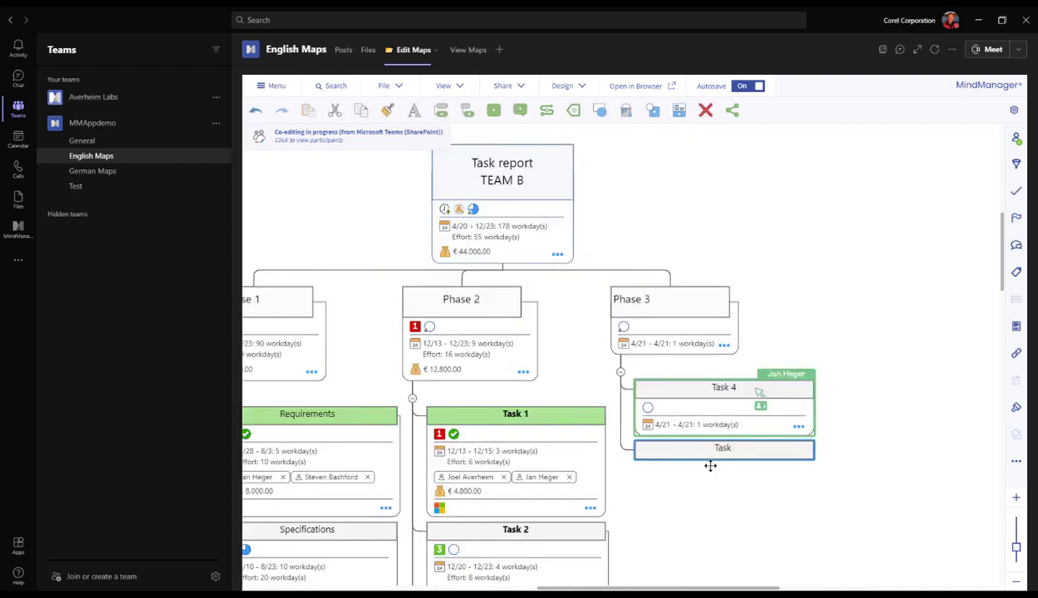
{"action": "type", "text": "5"}
{"action": "key", "text": "Return"}
{"action": "left_click", "coordinate": [648, 410]}
{"action": "left_click", "coordinate": [658, 495]}
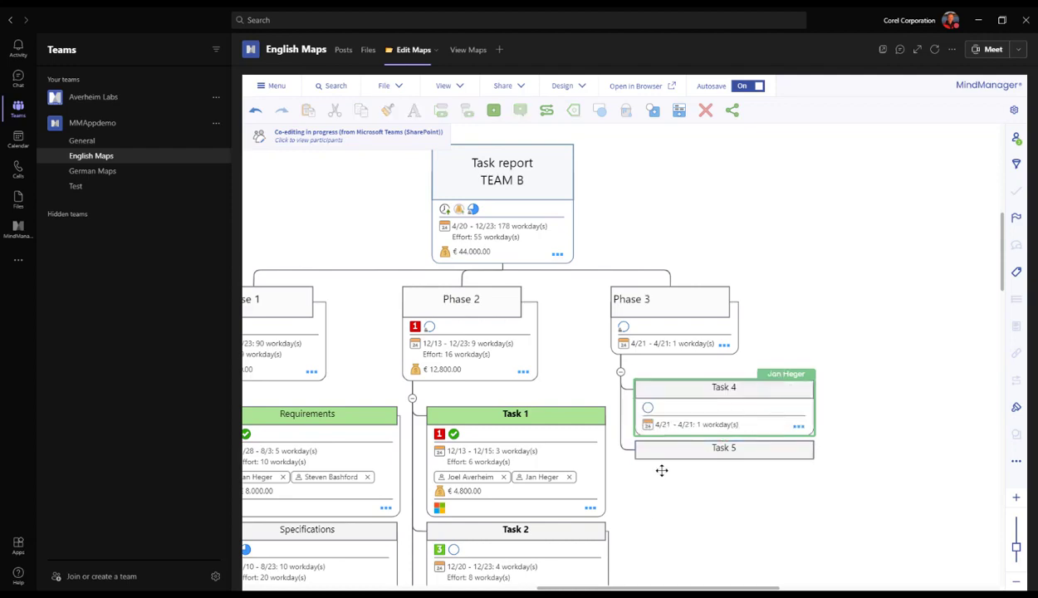
- Copy the priority 3 and not-done progress icons from Task 2 onto Task 5
{"action": "left_click_drag", "start_coordinate": [663, 490], "coordinate": [755, 320]}
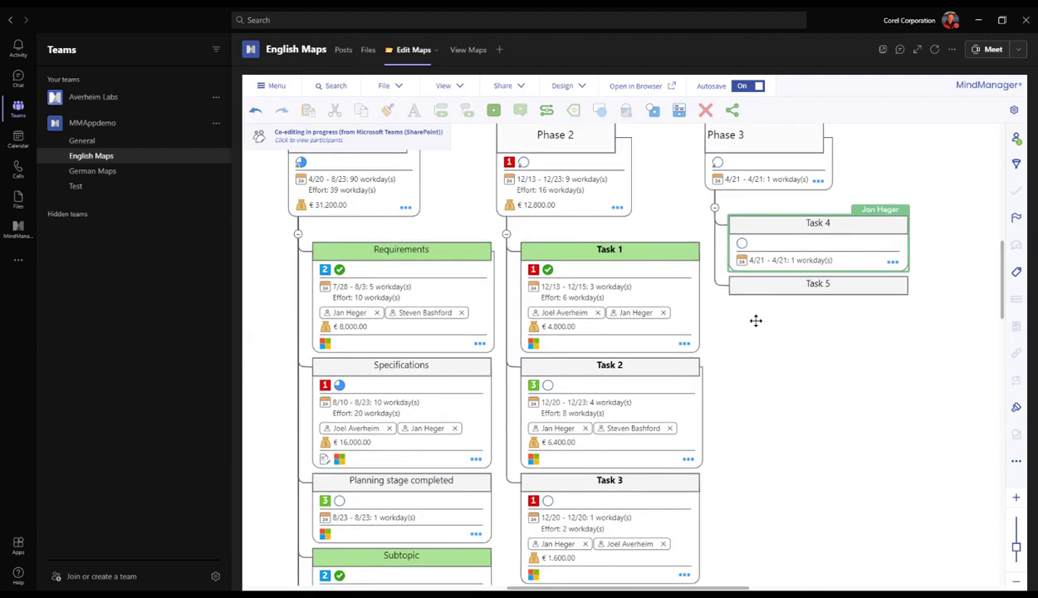
{"action": "left_click_drag", "start_coordinate": [532, 384], "coordinate": [784, 290]}
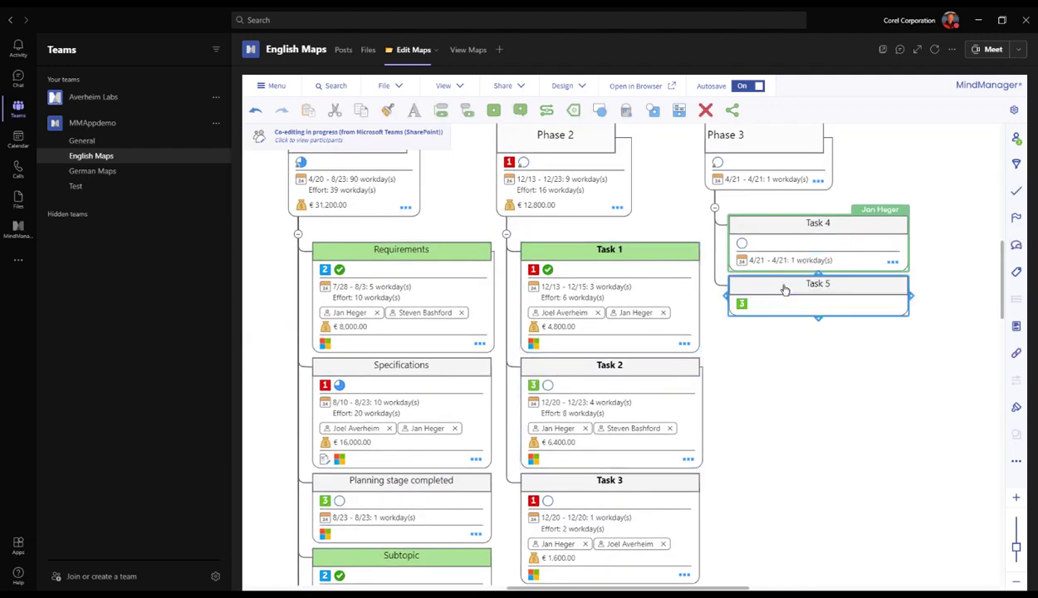
{"action": "left_click_drag", "start_coordinate": [547, 384], "coordinate": [810, 291]}
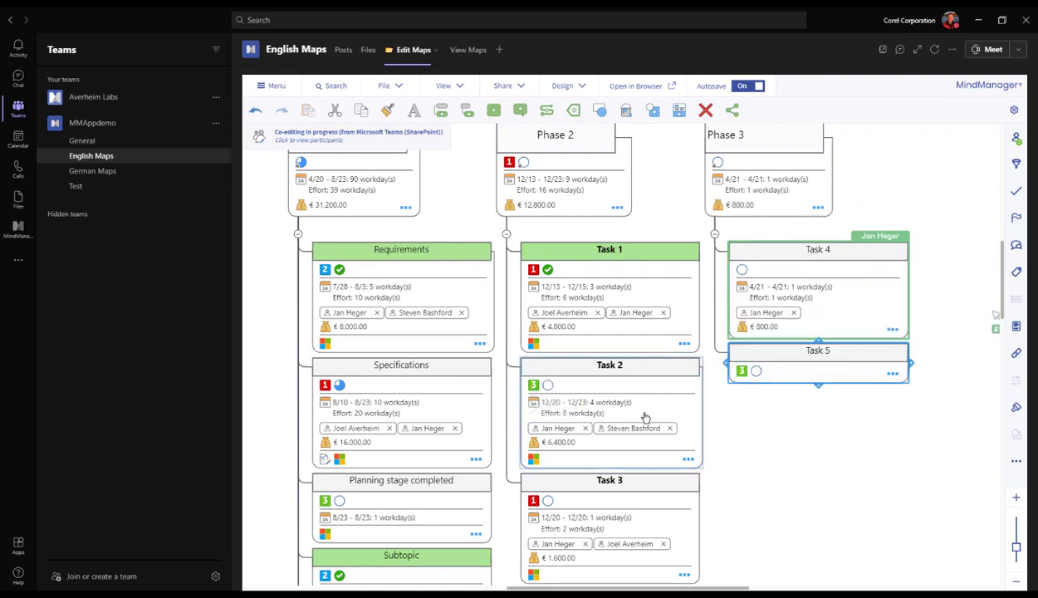
- Copy Task 2's second resource, the first resource of Specifications, and Task 2's dates and effort onto Task 5
{"action": "left_click_drag", "start_coordinate": [610, 427], "coordinate": [799, 364]}
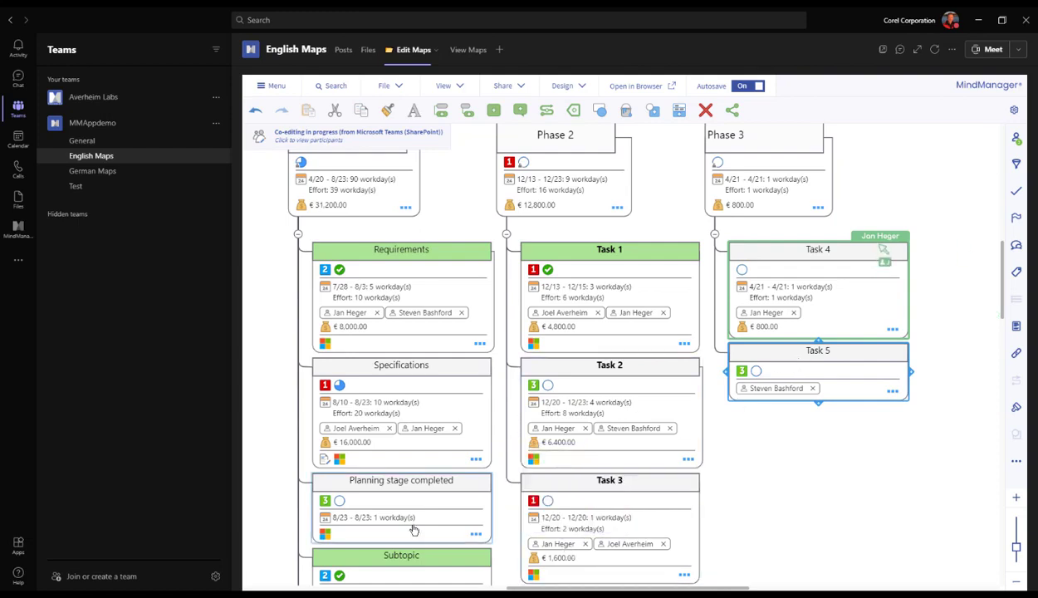
{"action": "left_click_drag", "start_coordinate": [373, 432], "coordinate": [777, 369]}
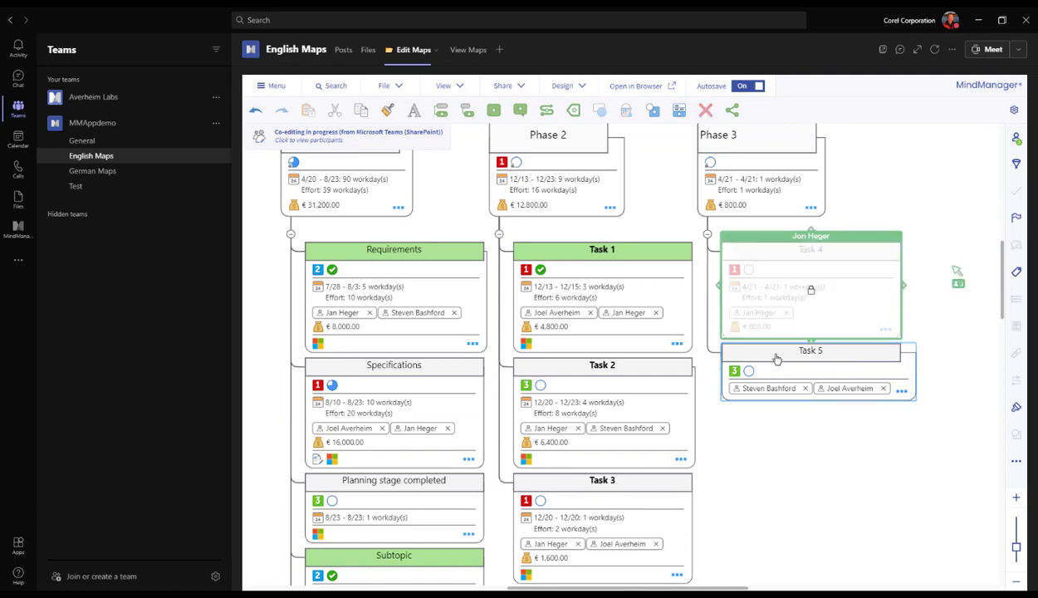
{"action": "left_click", "coordinate": [552, 398]}
{"action": "left_click_drag", "start_coordinate": [548, 404], "coordinate": [806, 377]}
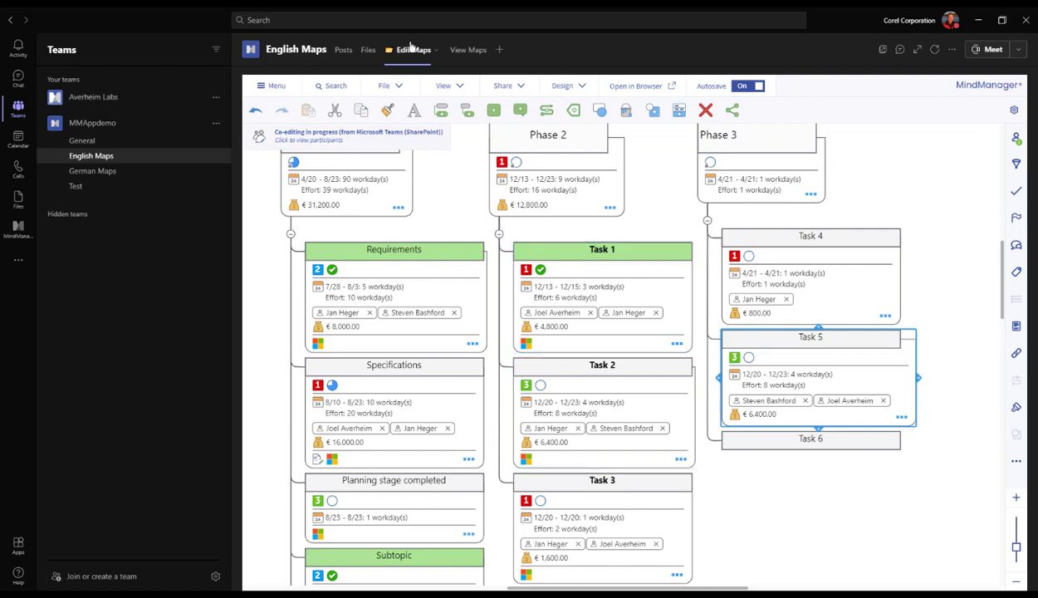
- Display the map in the Kanban tag view
{"action": "left_click", "coordinate": [460, 86]}
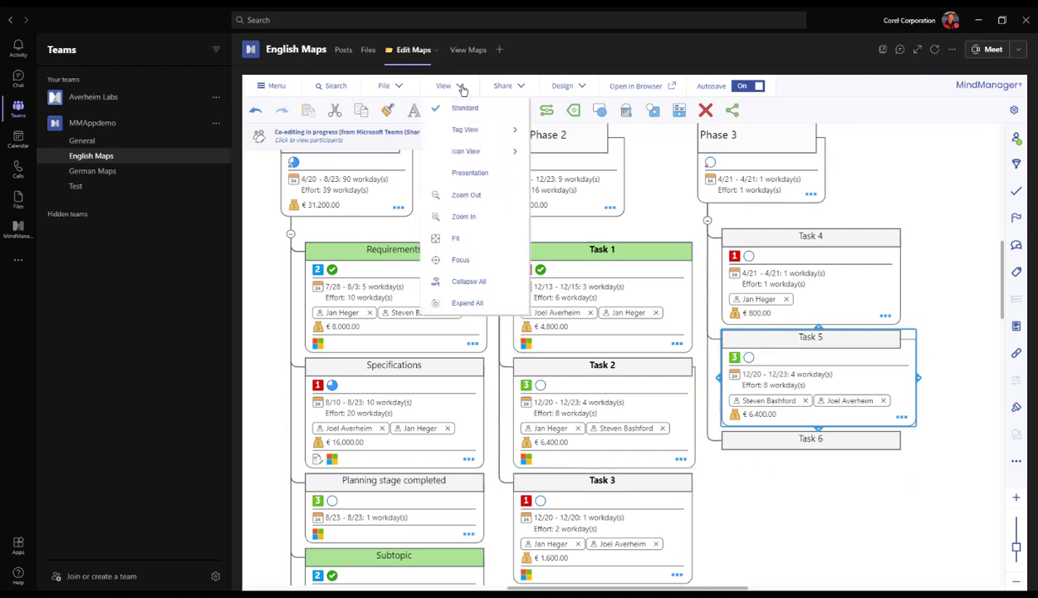
{"action": "mouse_move", "coordinate": [468, 131]}
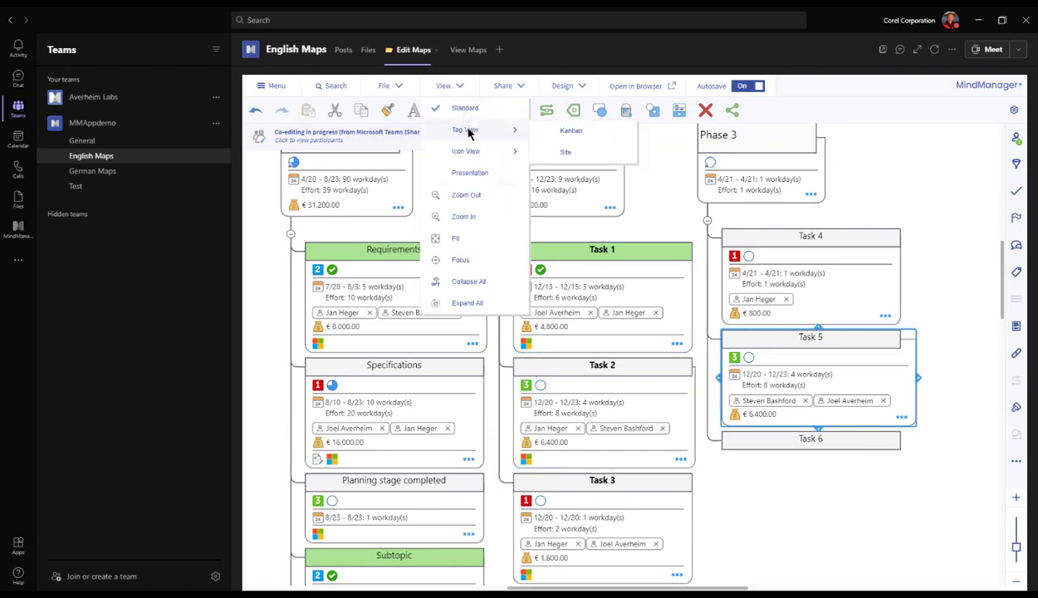
{"action": "left_click", "coordinate": [566, 130]}
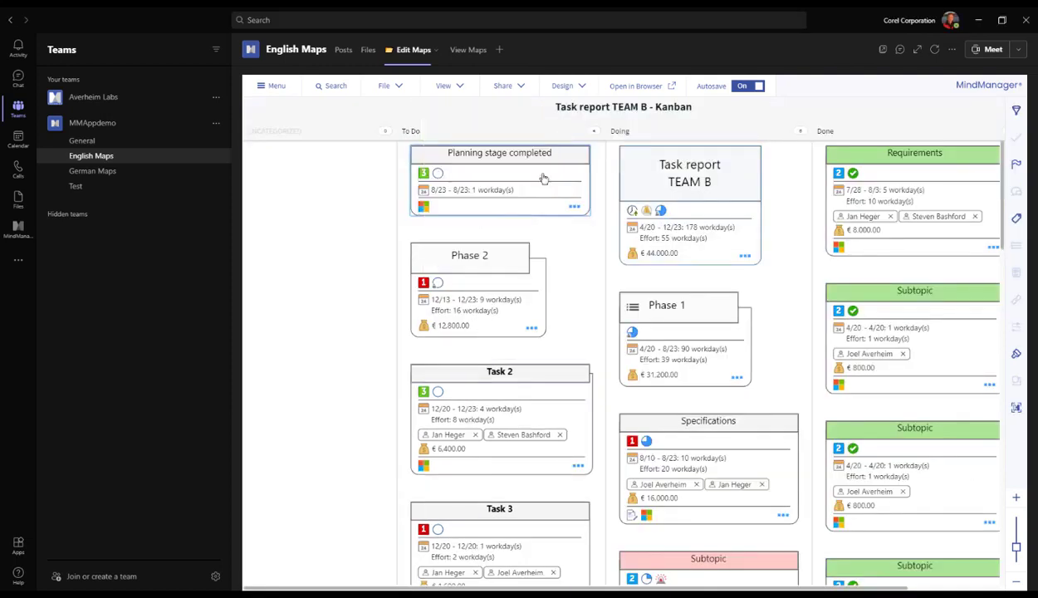
- Examine Task 2's task information, icons, tags, properties, notes, attachments and links, plus the Snap queue
{"action": "left_click", "coordinate": [508, 375]}
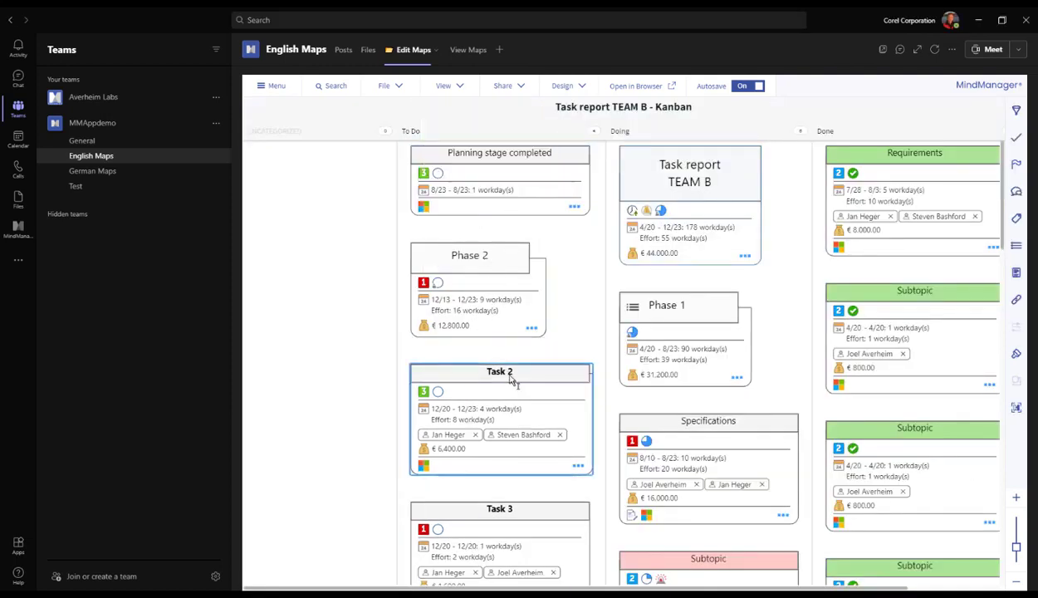
{"action": "left_click", "coordinate": [1014, 138]}
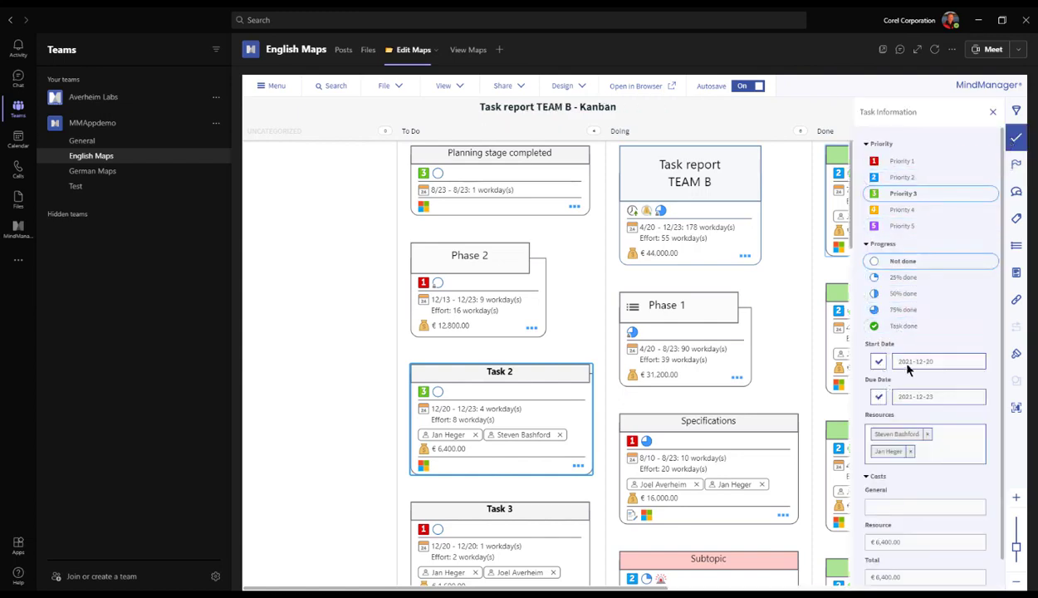
{"action": "left_click", "coordinate": [1016, 164]}
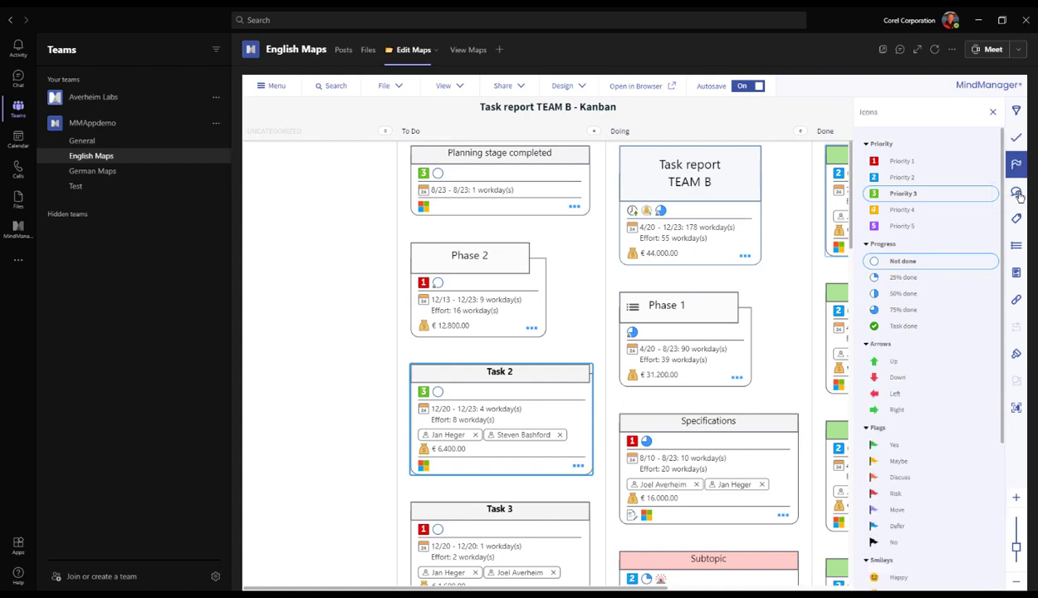
{"action": "left_click", "coordinate": [1016, 191]}
{"action": "left_click", "coordinate": [1017, 220]}
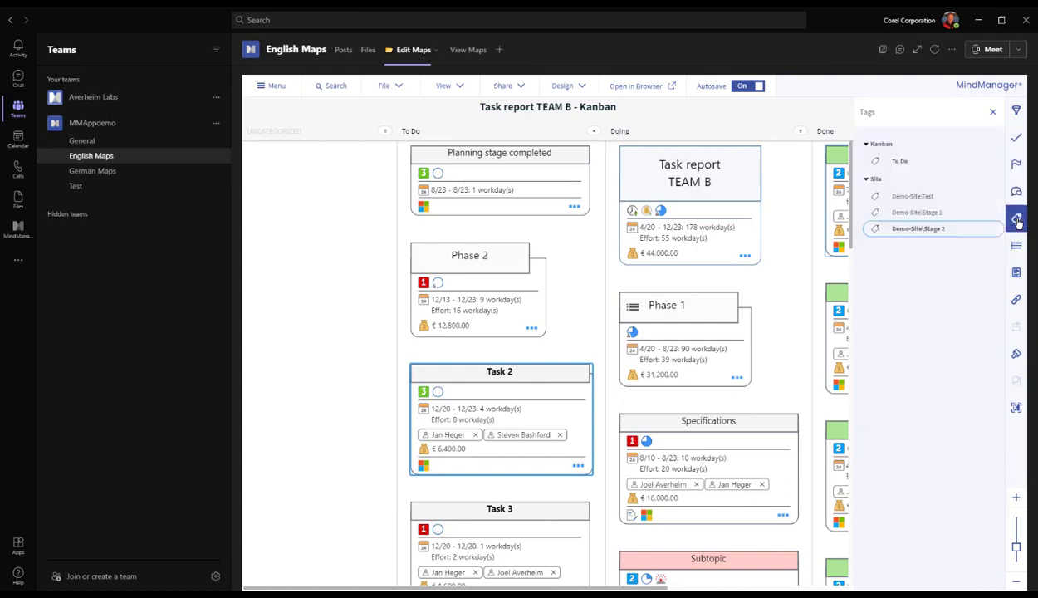
{"action": "left_click", "coordinate": [1016, 248]}
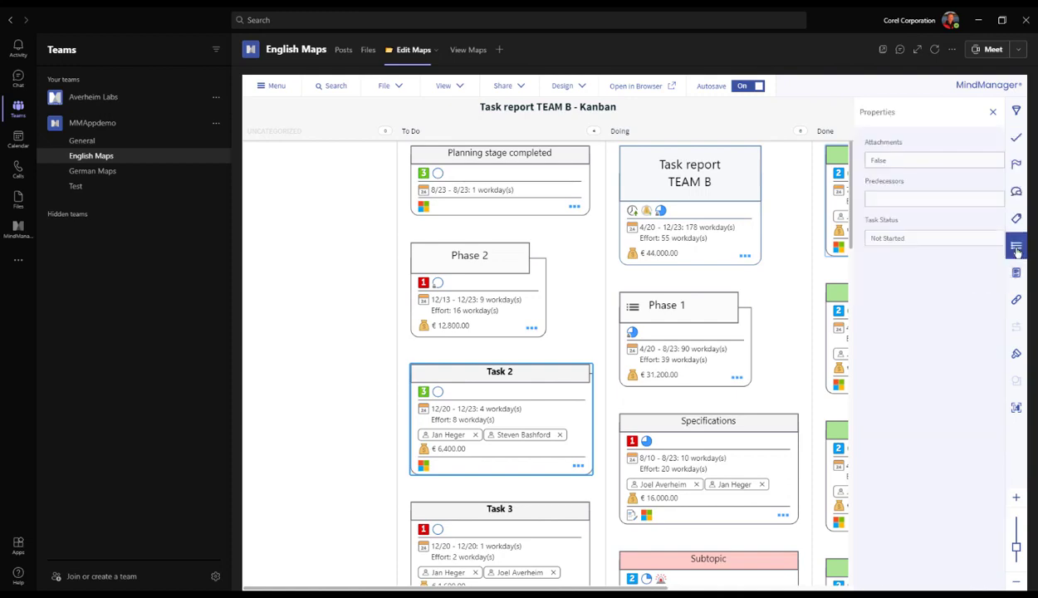
{"action": "left_click", "coordinate": [1016, 274]}
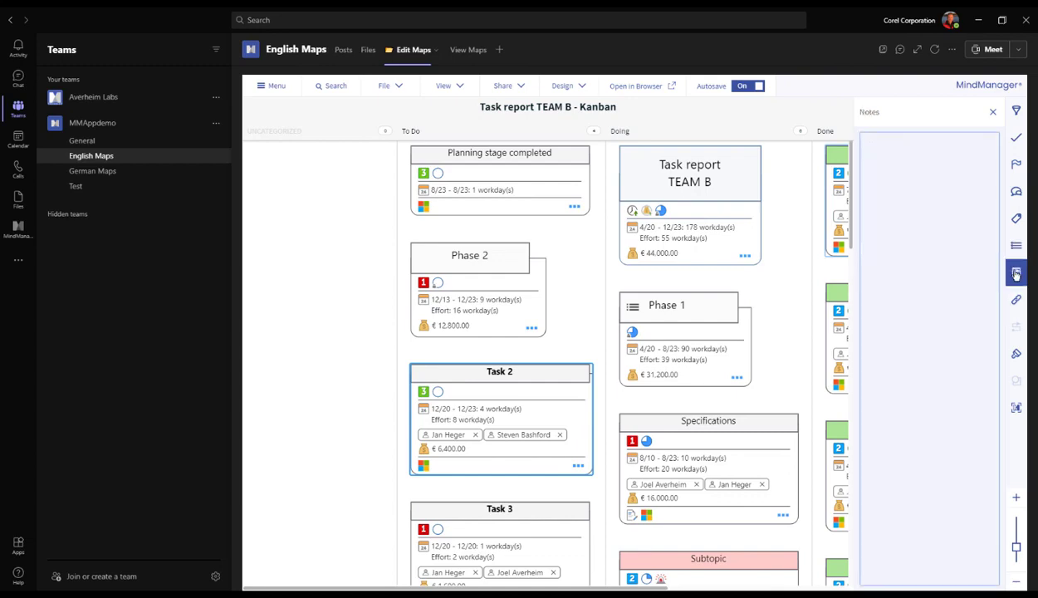
{"action": "left_click", "coordinate": [1016, 300]}
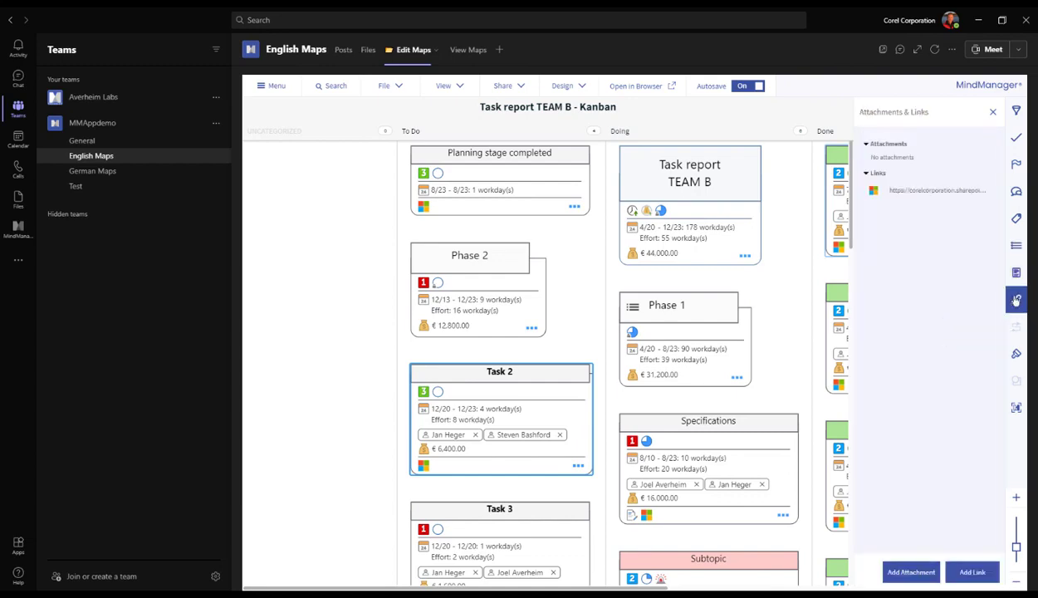
{"action": "left_click", "coordinate": [1017, 408]}
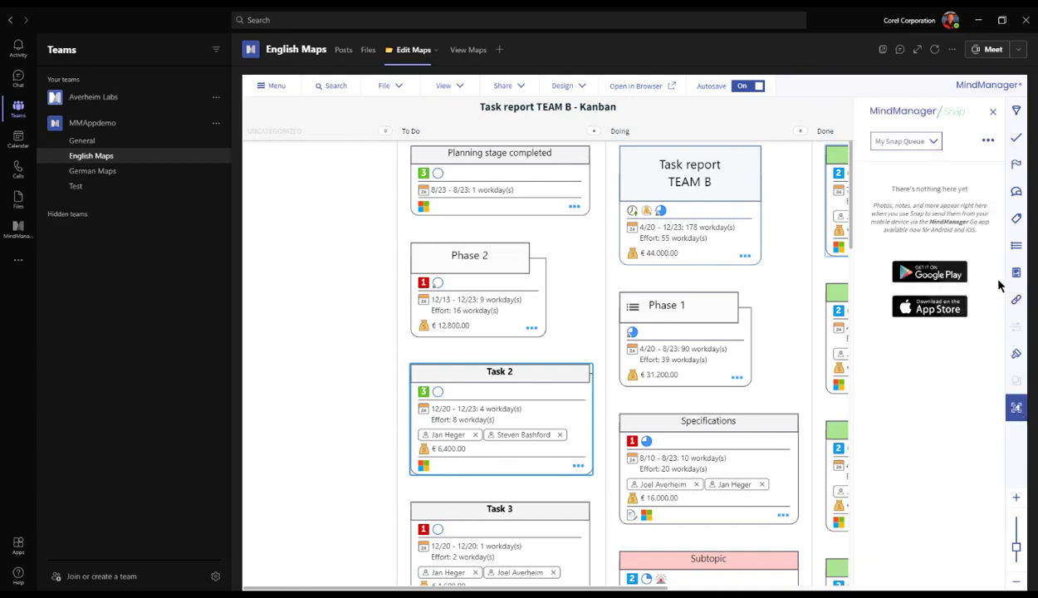
{"action": "left_click", "coordinate": [993, 112]}
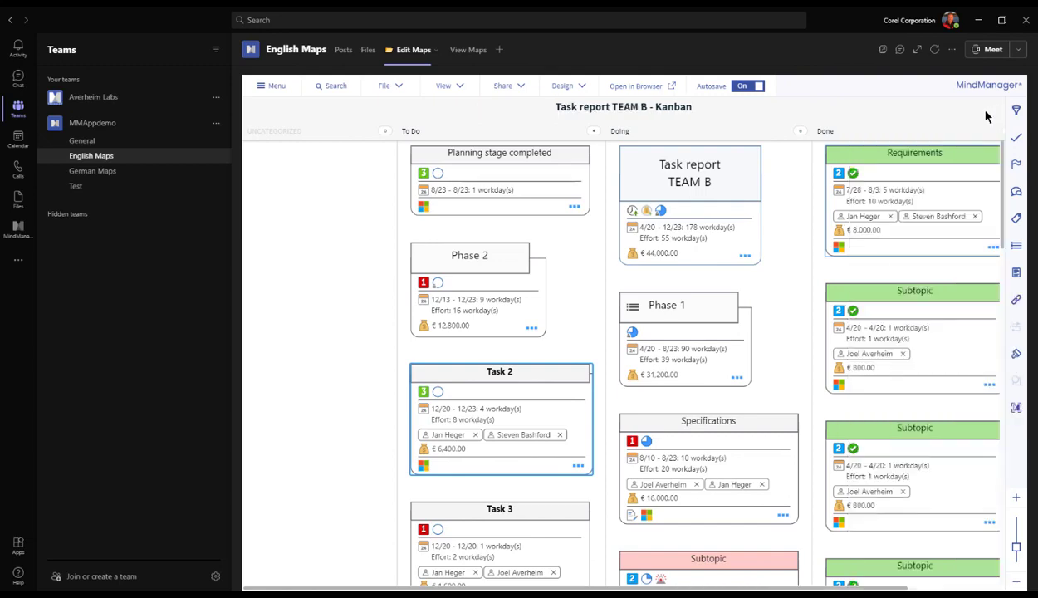
- Group the map's topics in the Icon View by progress, followed by priority
{"action": "left_click", "coordinate": [452, 85]}
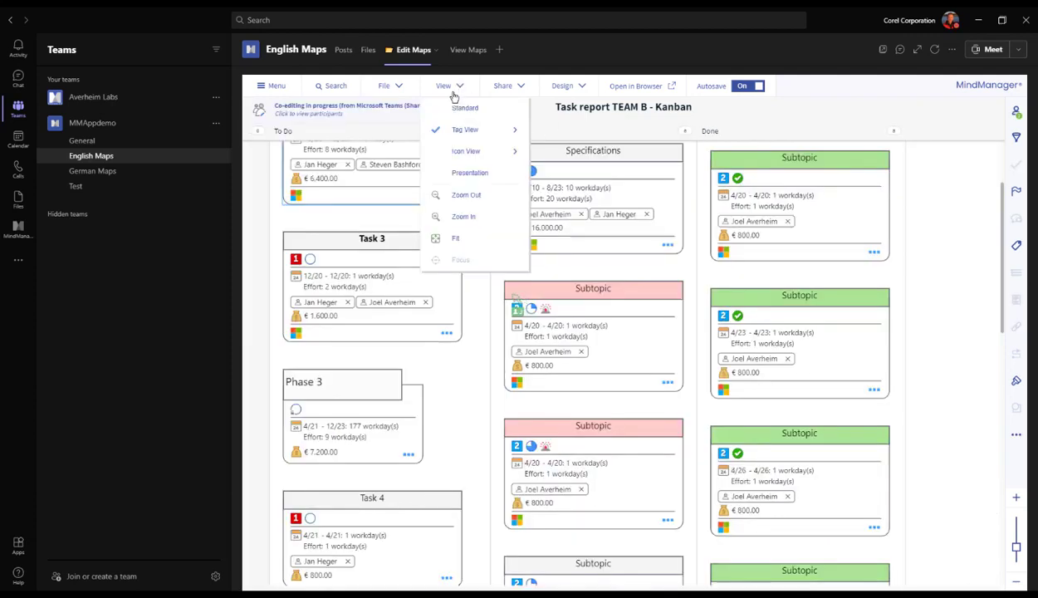
{"action": "mouse_move", "coordinate": [473, 136]}
{"action": "mouse_move", "coordinate": [515, 151]}
{"action": "left_click", "coordinate": [561, 151]}
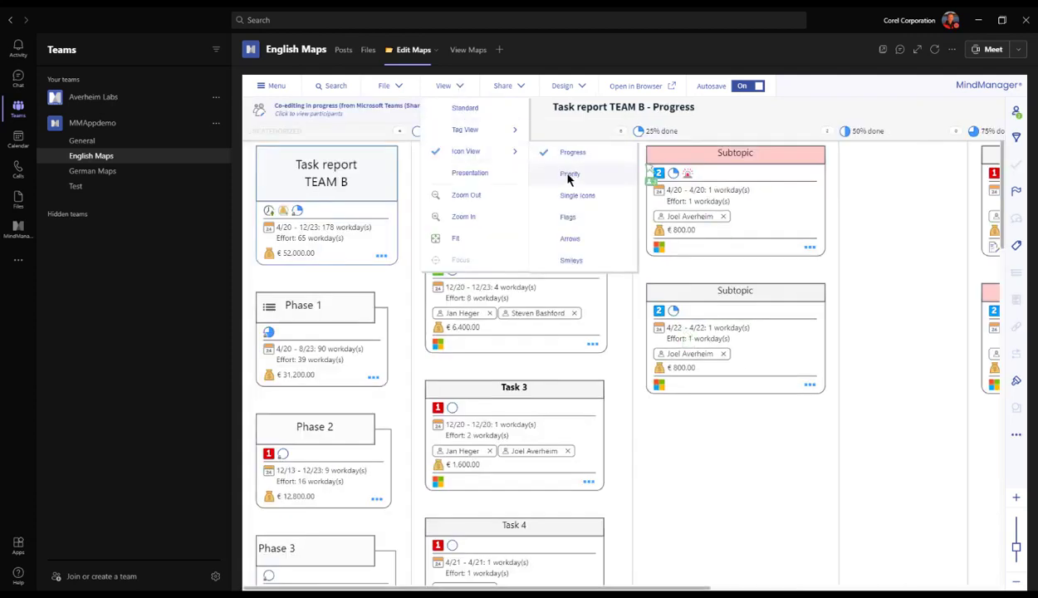
{"action": "left_click", "coordinate": [567, 175]}
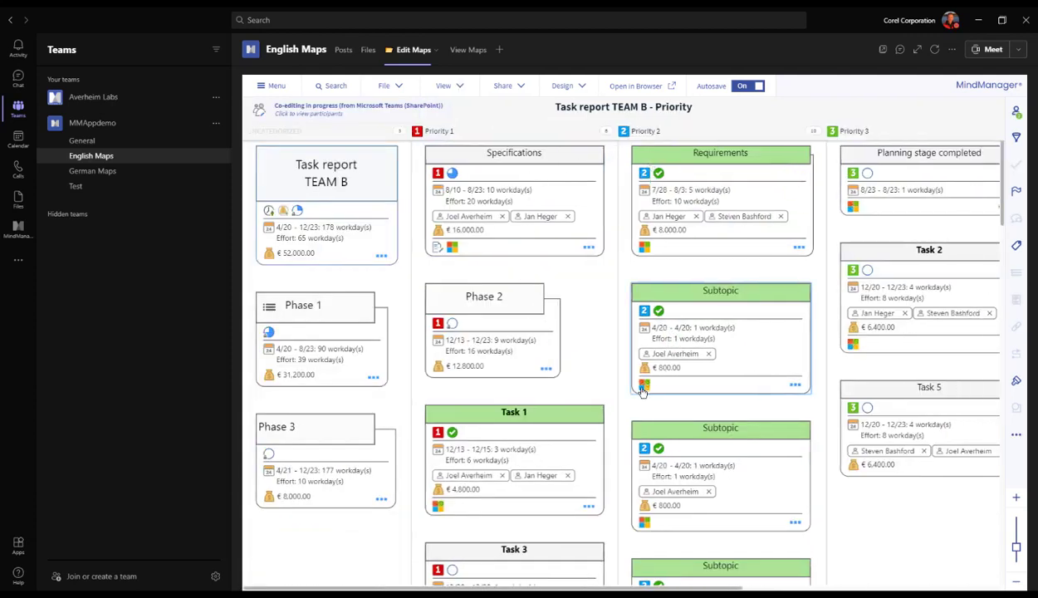
{"action": "scroll", "coordinate": [643, 392], "scroll_direction": "down", "scroll_amount": 3}
{"action": "scroll", "coordinate": [644, 392], "scroll_direction": "down", "scroll_amount": 2}
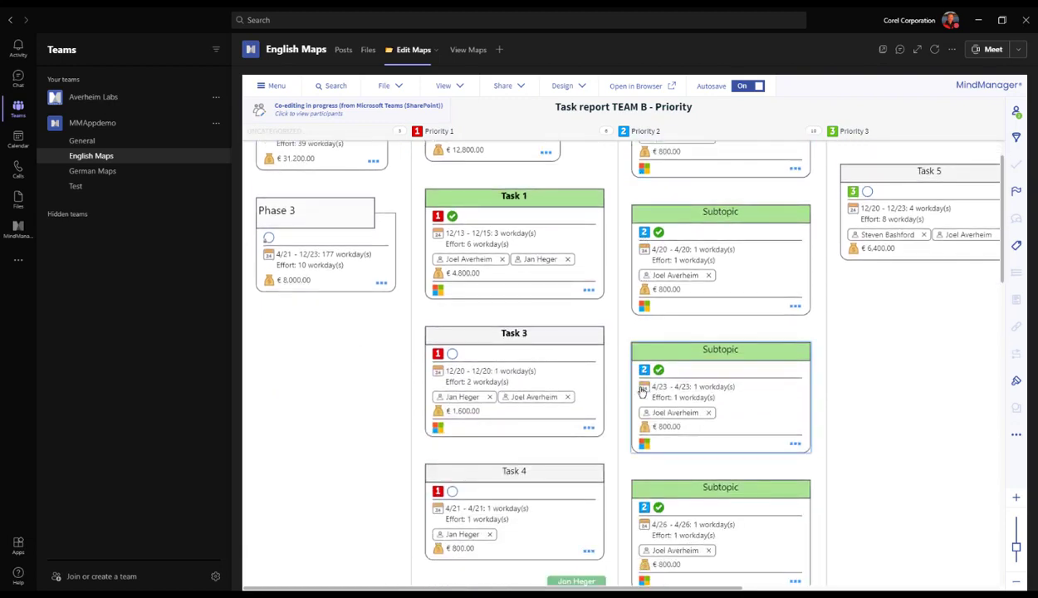
- Return the map to the Standard view
{"action": "left_click", "coordinate": [460, 86]}
{"action": "left_click", "coordinate": [457, 108]}
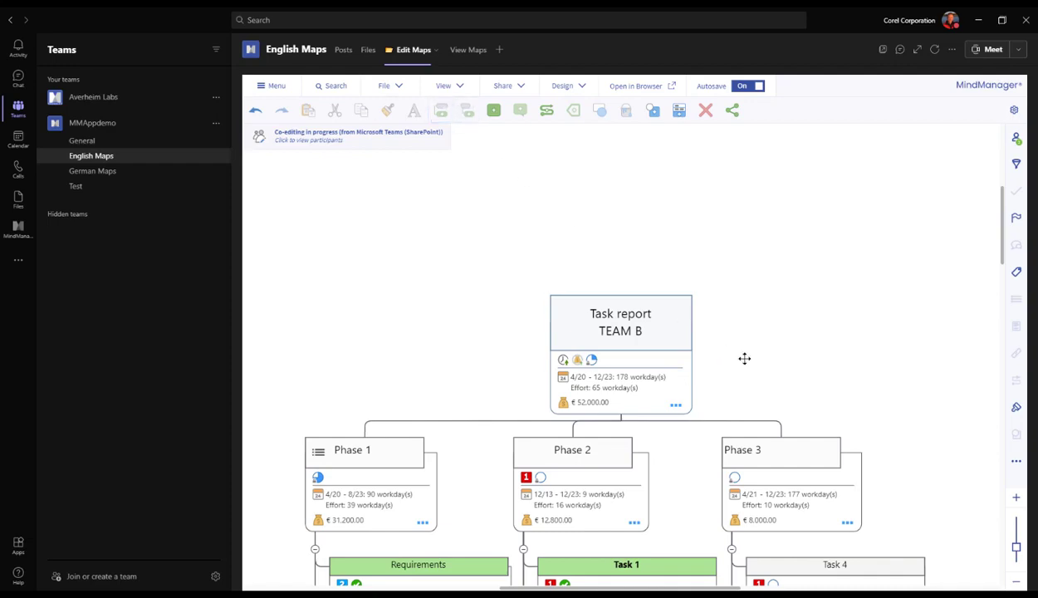
{"action": "scroll", "coordinate": [761, 367], "scroll_direction": "down", "scroll_amount": 5}
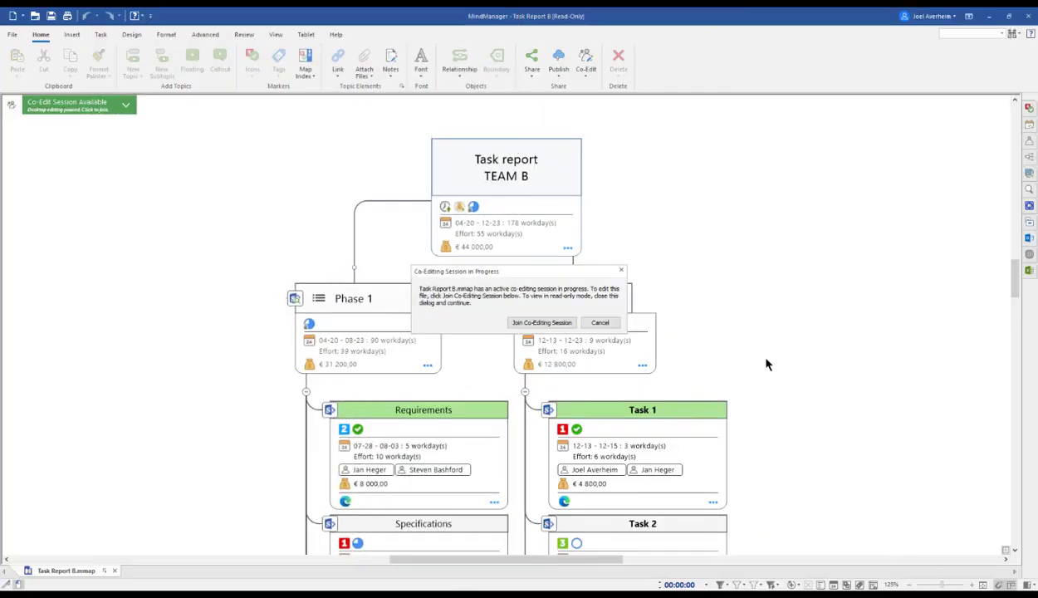
- From the MindManager desktop app, join the Task Report B.mmap co-editing session with the listed Microsoft account and select Task 1's priority icon
{"action": "left_click", "coordinate": [541, 322]}
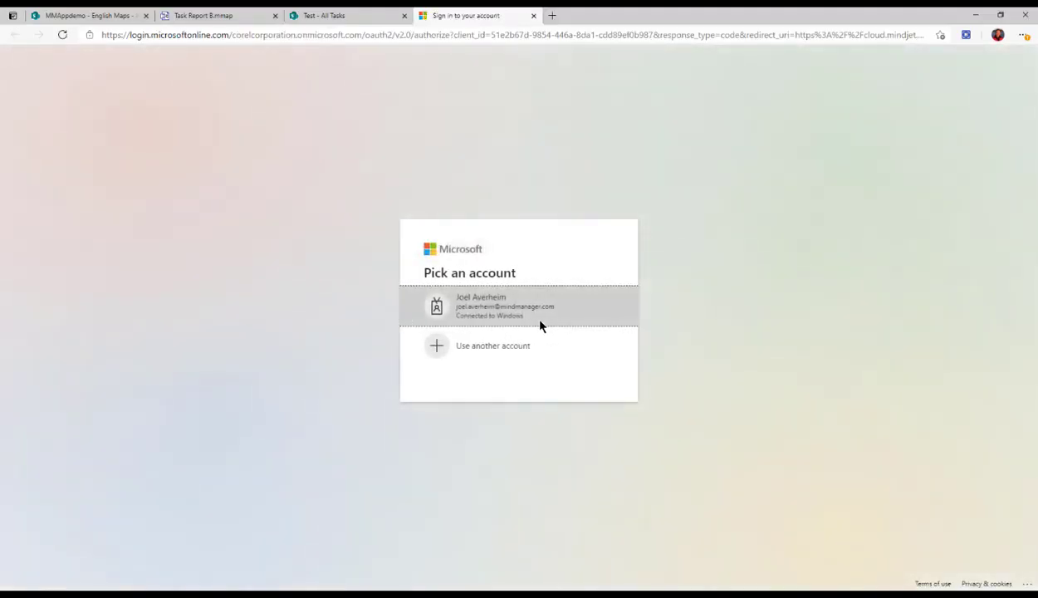
{"action": "left_click", "coordinate": [541, 325]}
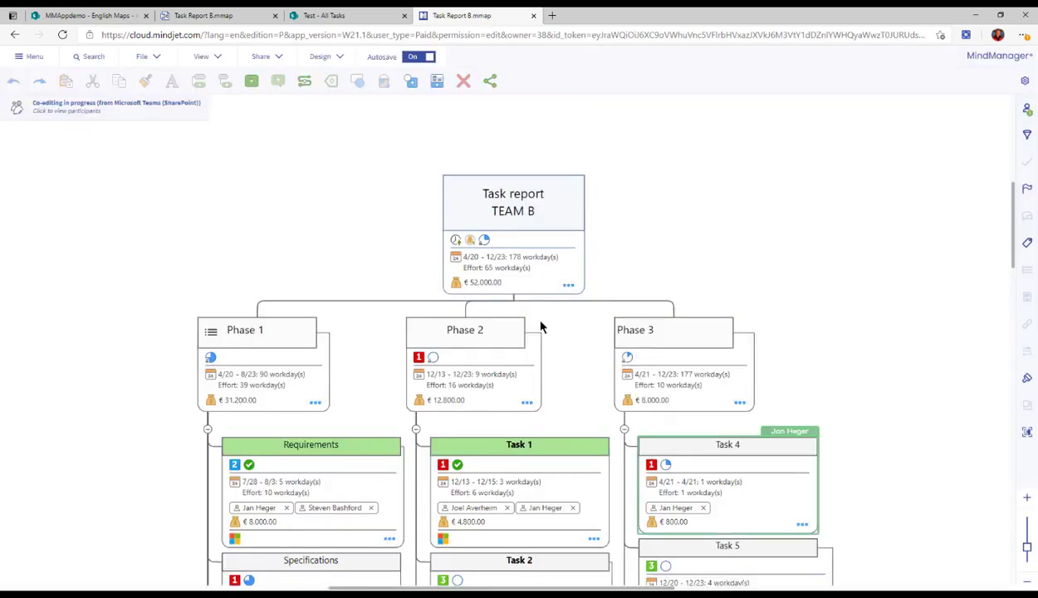
{"action": "left_click", "coordinate": [570, 454]}
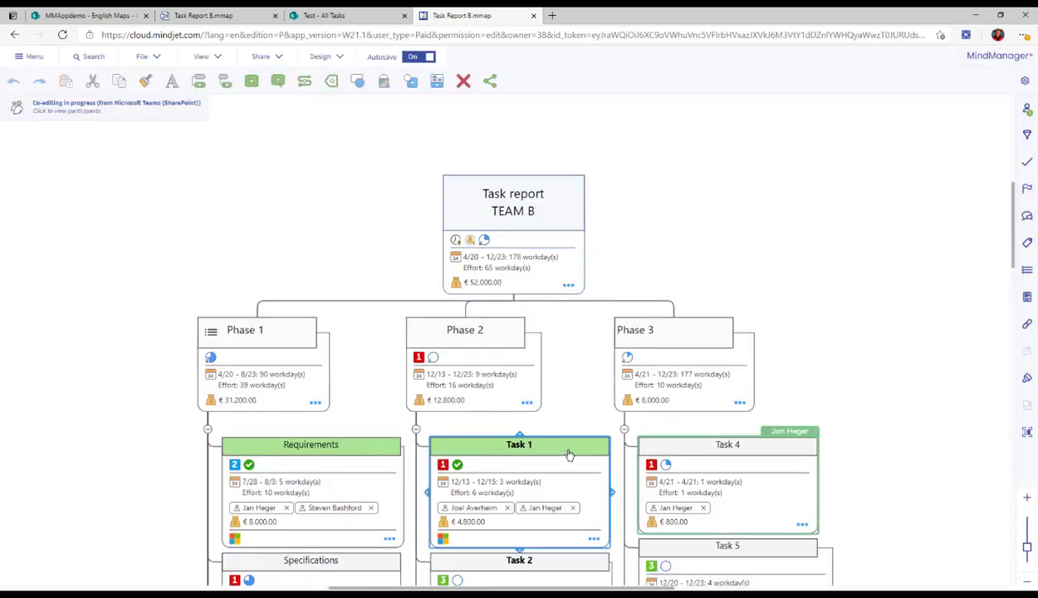
{"action": "left_click", "coordinate": [442, 465]}
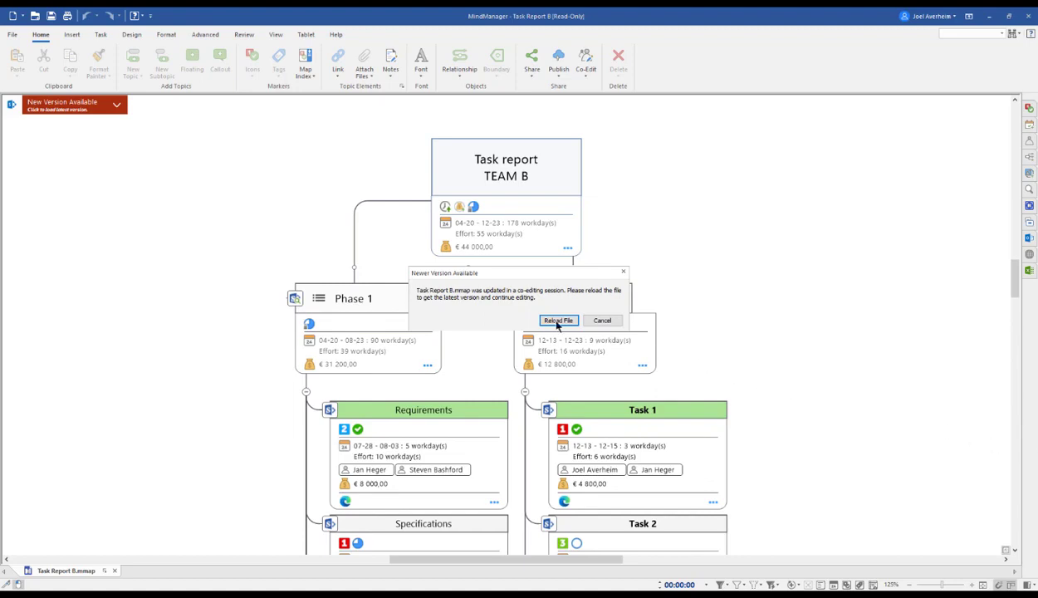
- Back in the MindManager desktop app, reload the latest version of Task Report B.mmap
{"action": "left_click", "coordinate": [557, 320]}
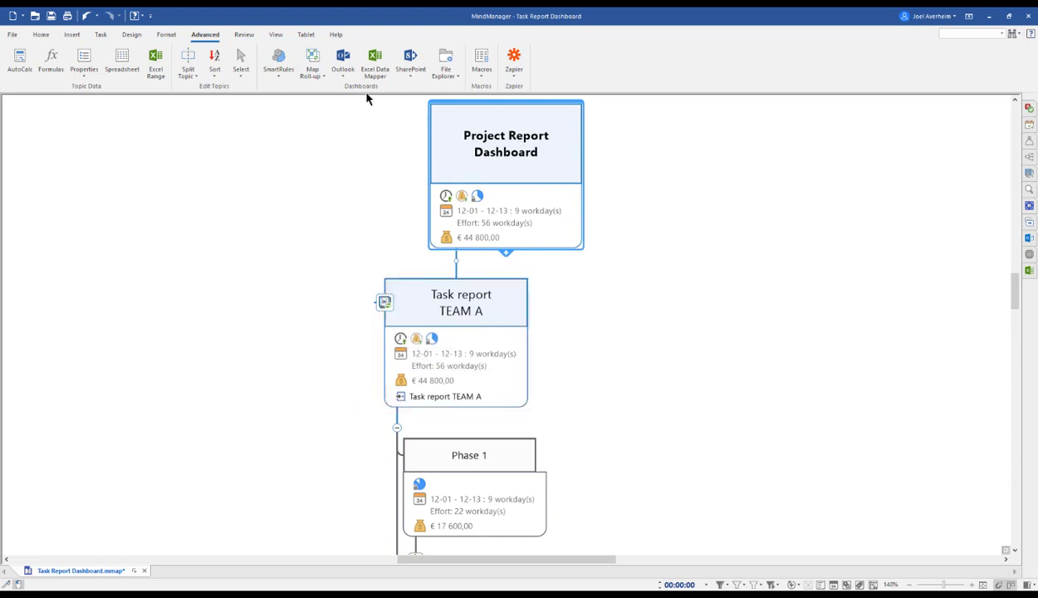
- Roll up the Task report TEAM B topic and branch from SharePoint's English Maps/Task Report B.mmap into the Project Report Dashboard
{"action": "left_click", "coordinate": [312, 65]}
{"action": "left_click", "coordinate": [305, 88]}
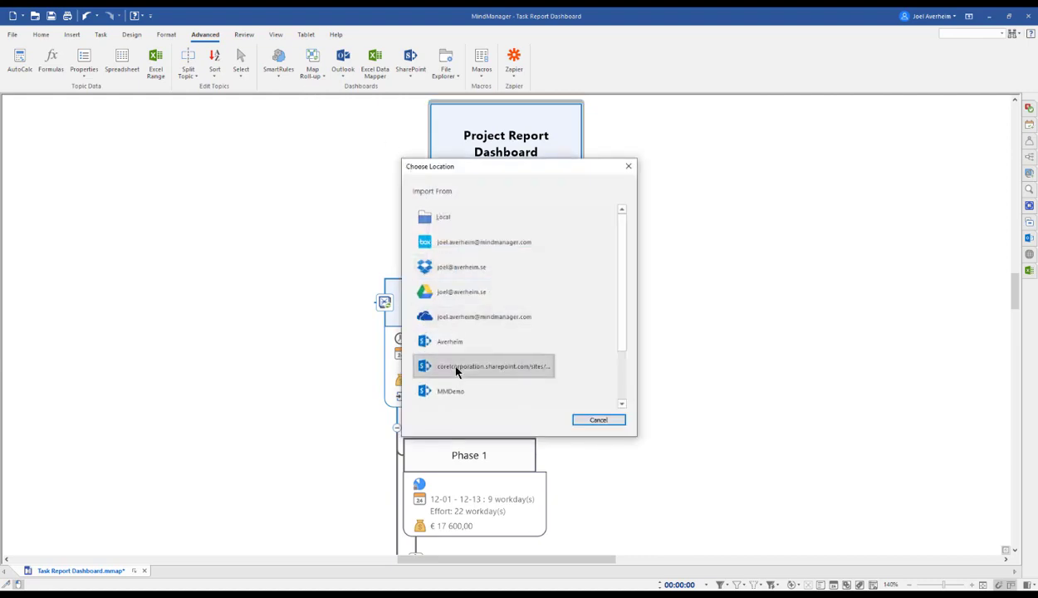
{"action": "left_click", "coordinate": [455, 366]}
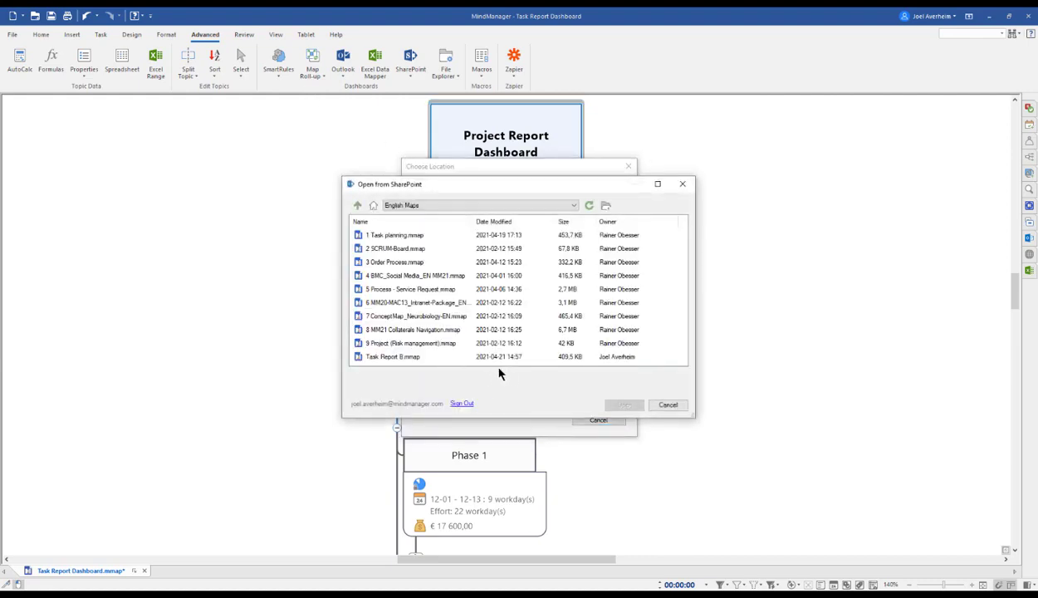
{"action": "left_click", "coordinate": [398, 358]}
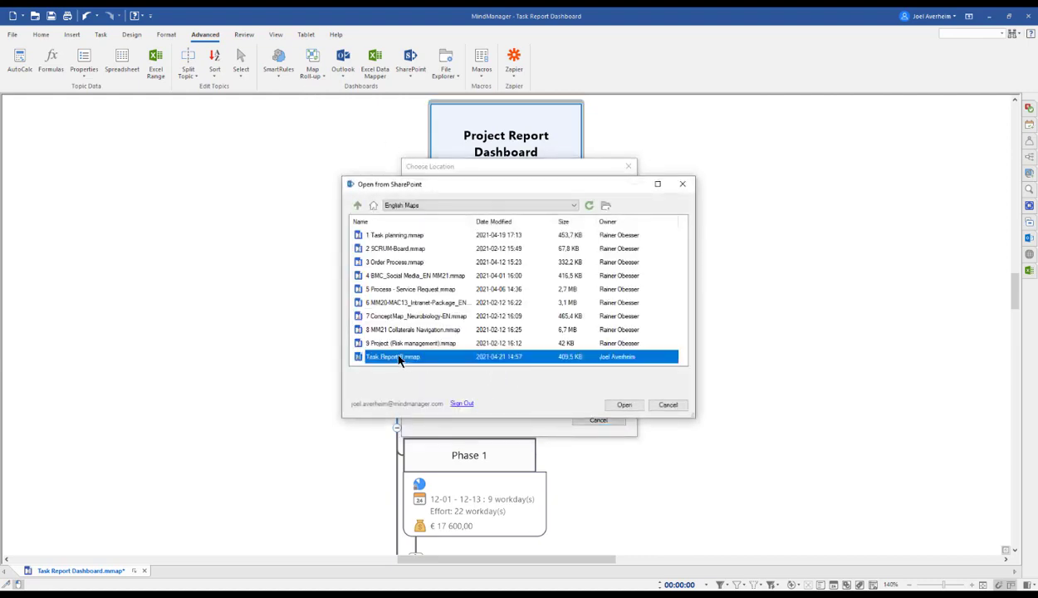
{"action": "left_click", "coordinate": [623, 405]}
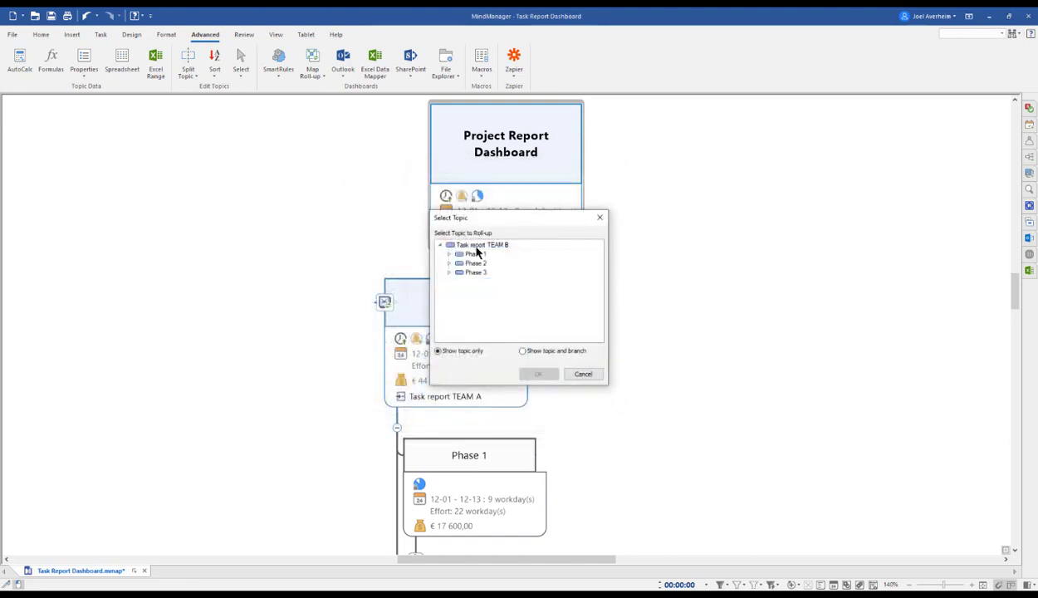
{"action": "left_click", "coordinate": [477, 245]}
{"action": "left_click", "coordinate": [523, 350]}
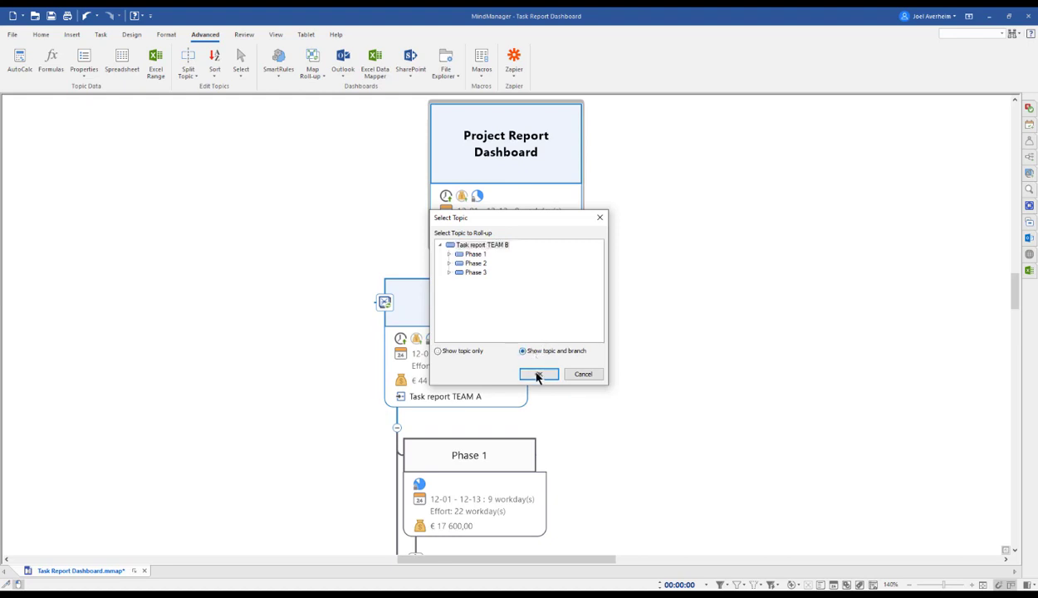
{"action": "left_click", "coordinate": [538, 375]}
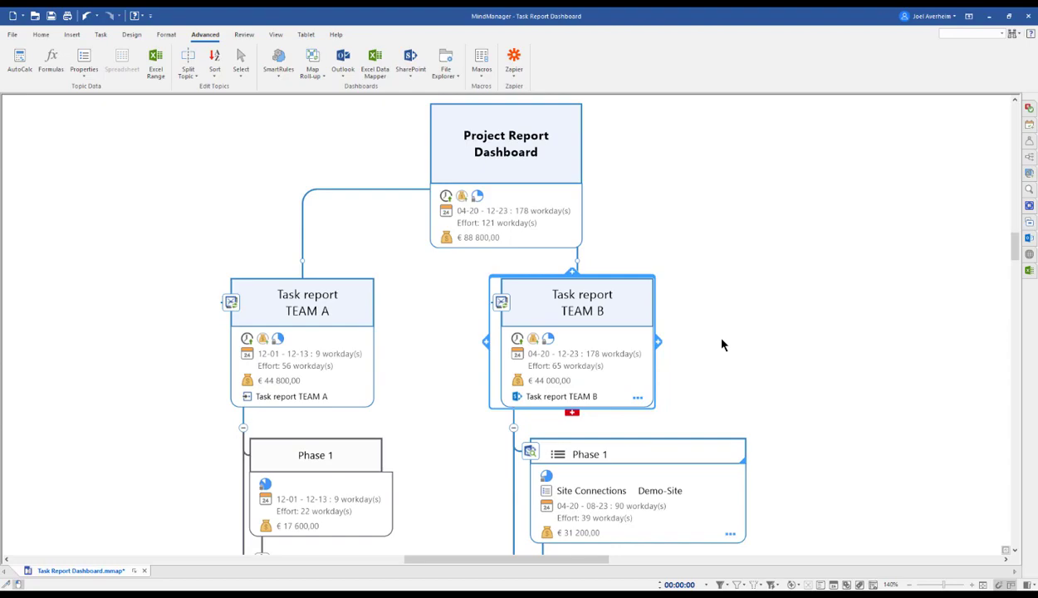
- In the linked Report Team A map, complete Phase 1's priority 4 Task 2 and advance the progress of Phase 2's priority 5 Task 1
{"action": "scroll", "coordinate": [721, 344], "scroll_direction": "down", "scroll_amount": 5}
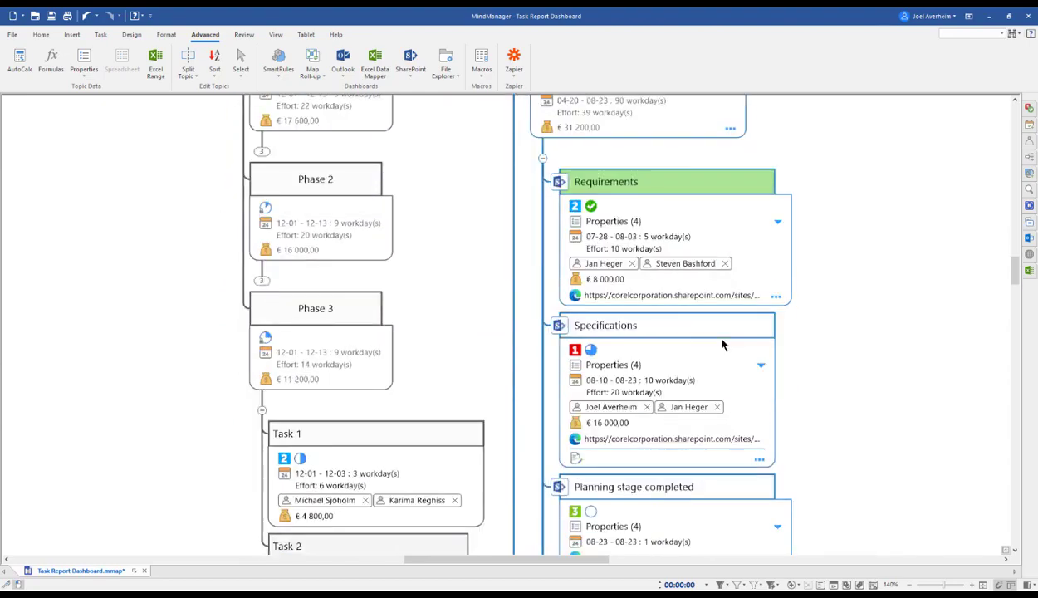
{"action": "scroll", "coordinate": [722, 345], "scroll_direction": "up", "scroll_amount": 5}
{"action": "scroll", "coordinate": [721, 344], "scroll_direction": "up", "scroll_amount": 1}
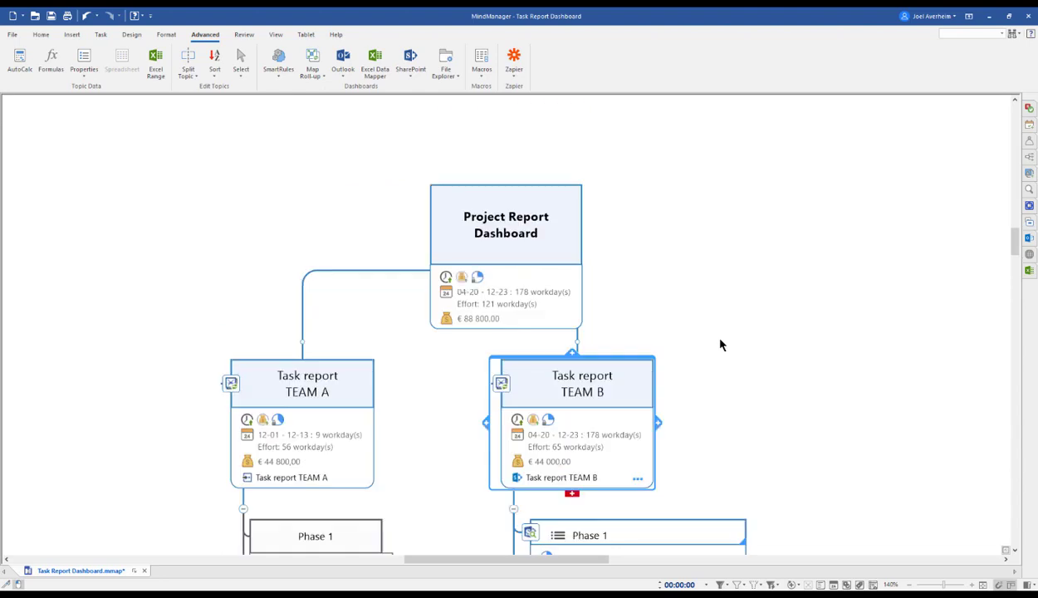
{"action": "left_click", "coordinate": [301, 477]}
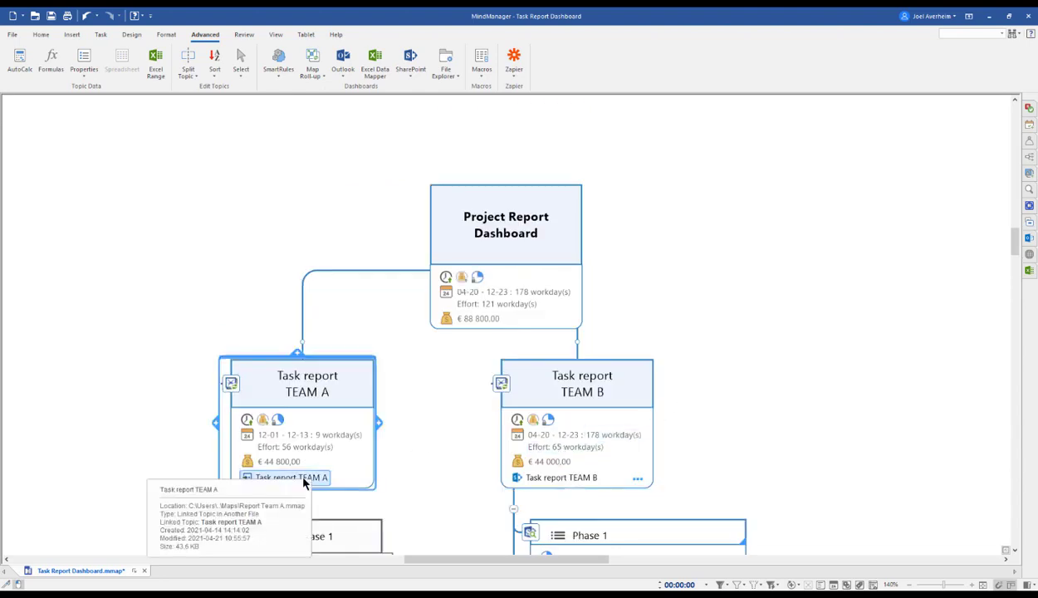
{"action": "left_click", "coordinate": [301, 477]}
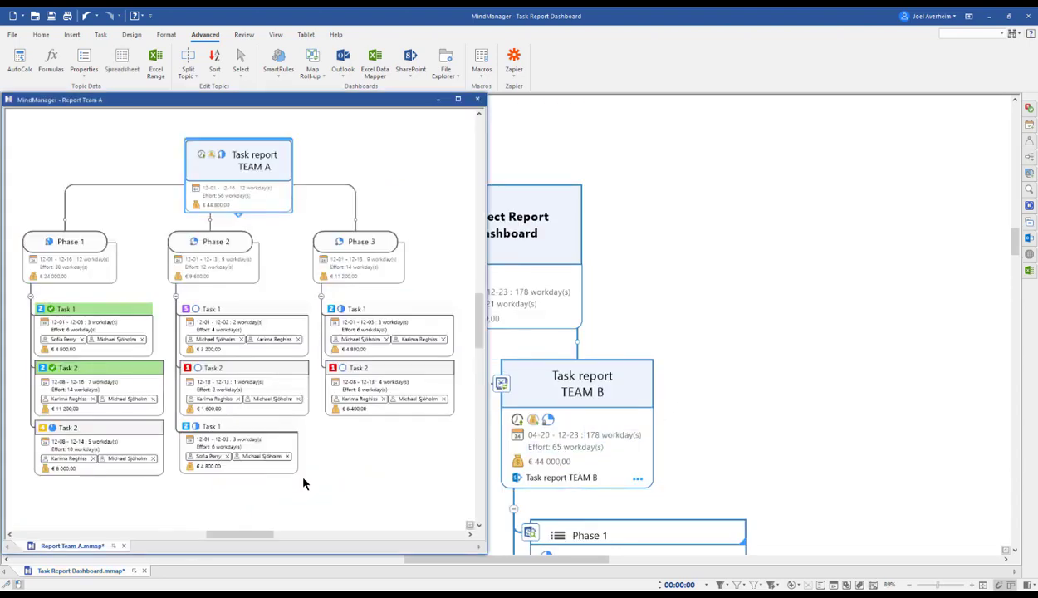
{"action": "left_click", "coordinate": [53, 427]}
{"action": "left_click", "coordinate": [196, 308]}
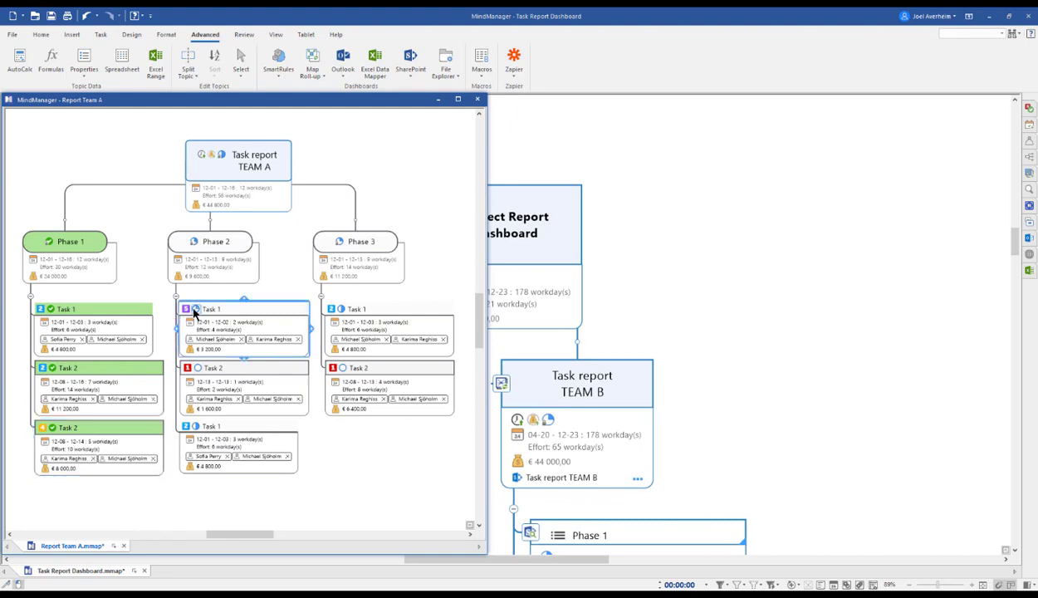
- Close the Report Team A map and refresh the Task report TEAM A roll-up in the dashboard
{"action": "left_click", "coordinate": [477, 99]}
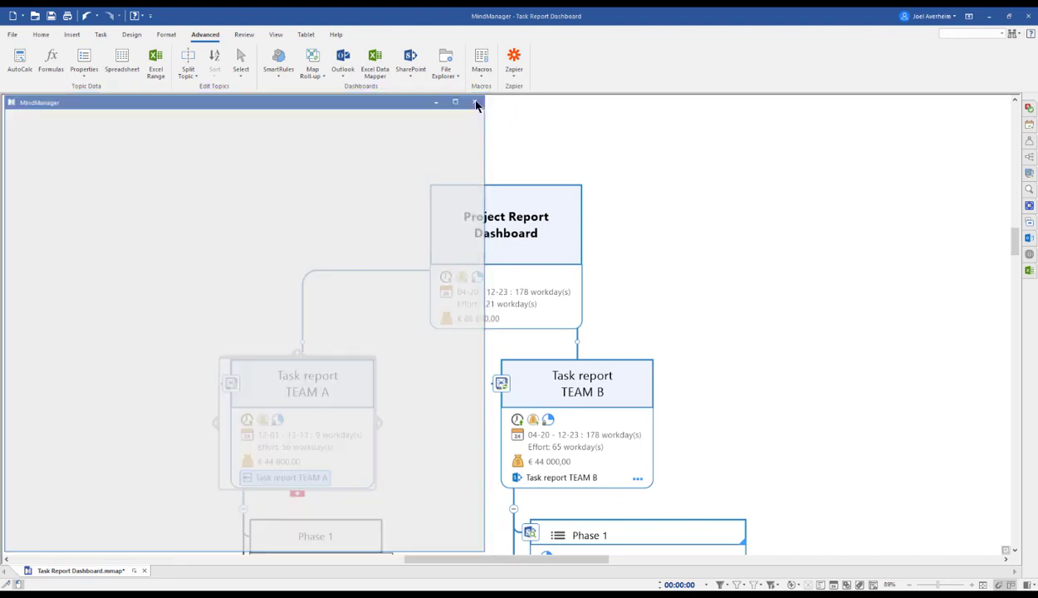
{"action": "left_click", "coordinate": [229, 389]}
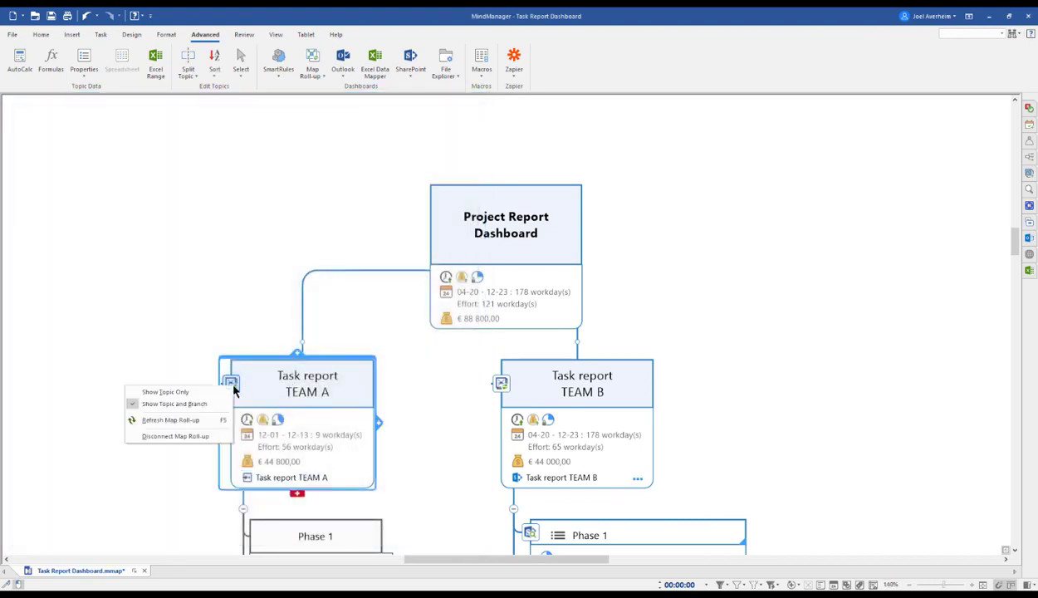
{"action": "left_click", "coordinate": [213, 420]}
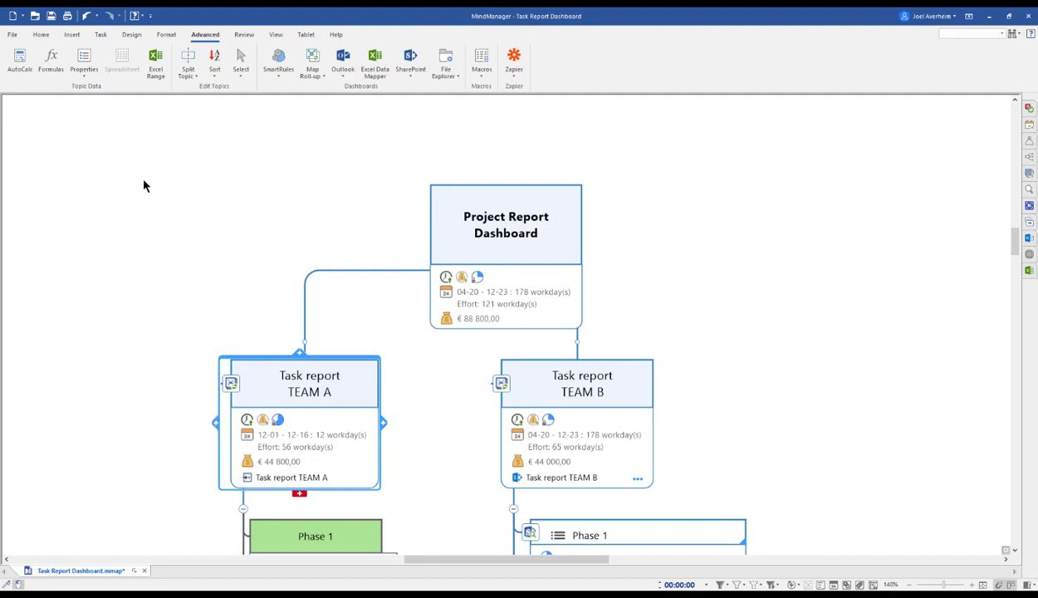
- Publish the Task Report Dashboard map privately, so that only people with the link can view it
{"action": "left_click", "coordinate": [40, 34]}
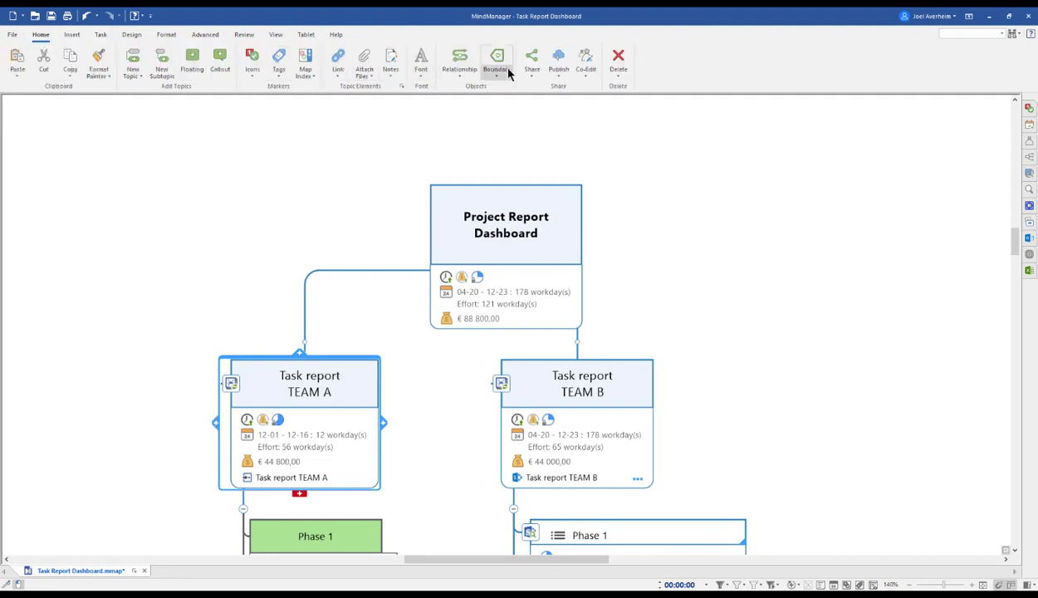
{"action": "left_click", "coordinate": [557, 59]}
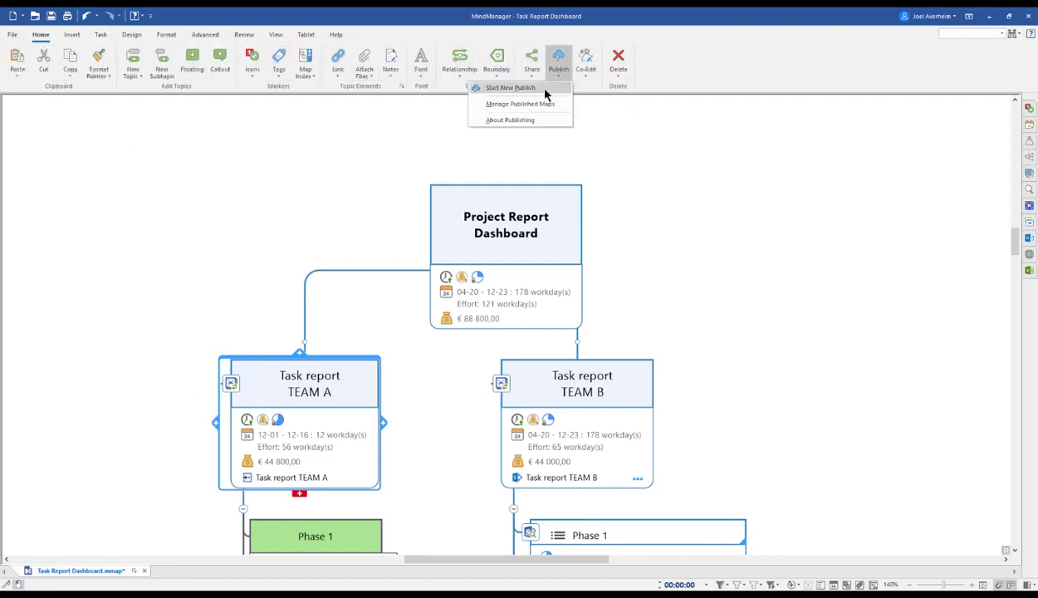
{"action": "left_click", "coordinate": [546, 87]}
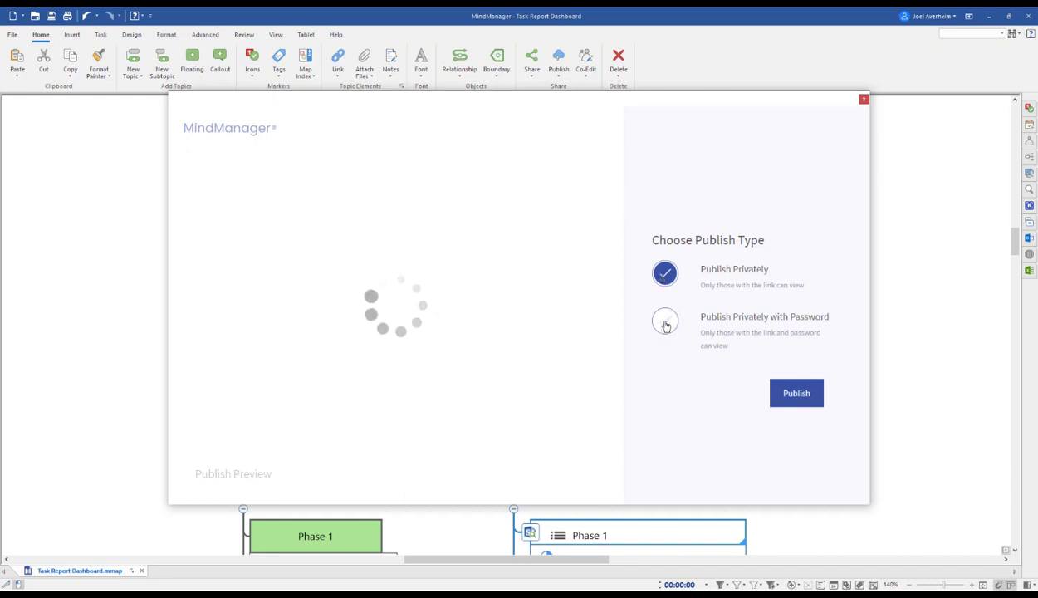
{"action": "left_click", "coordinate": [790, 398]}
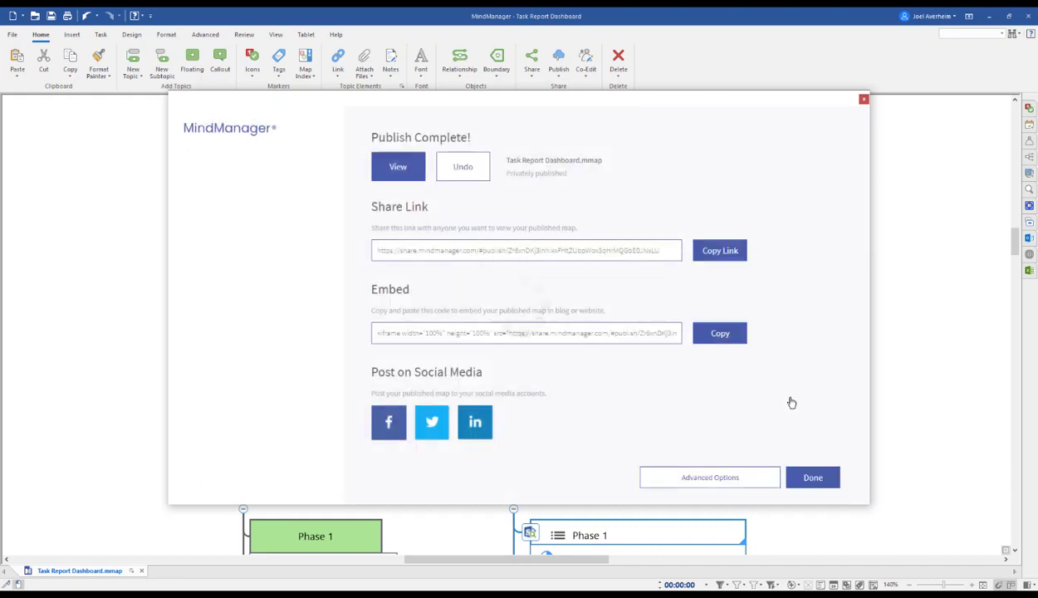
- Copy the published dashboard's share link, finish publishing, and open the link in the web browser
{"action": "left_click", "coordinate": [714, 254]}
{"action": "key", "text": "ctrl+c"}
{"action": "left_click", "coordinate": [809, 477]}
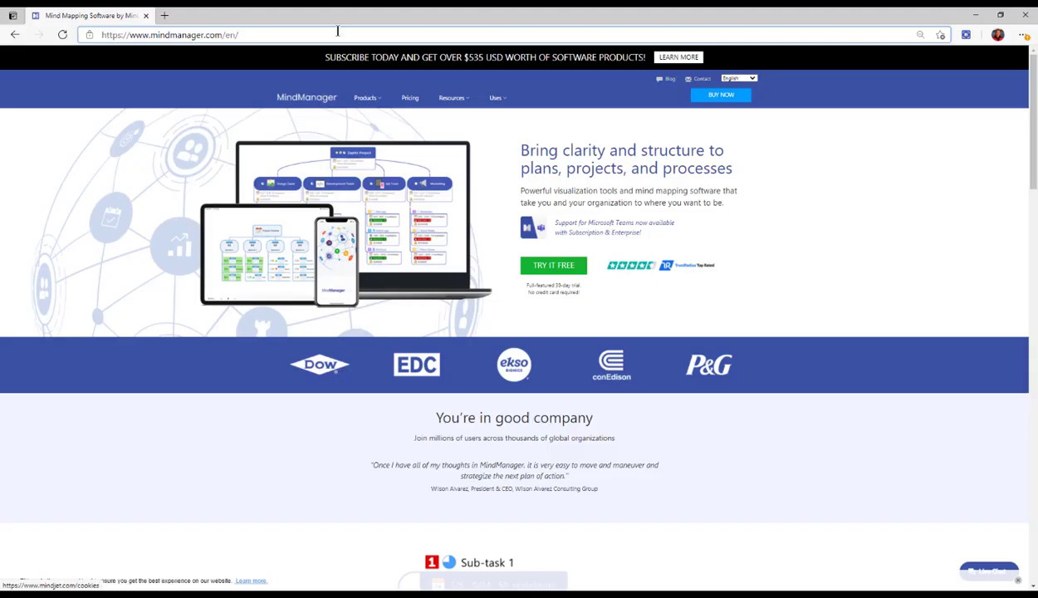
{"action": "left_click", "coordinate": [337, 31]}
{"action": "key", "text": "ctrl+v"}
{"action": "key", "text": "Return"}
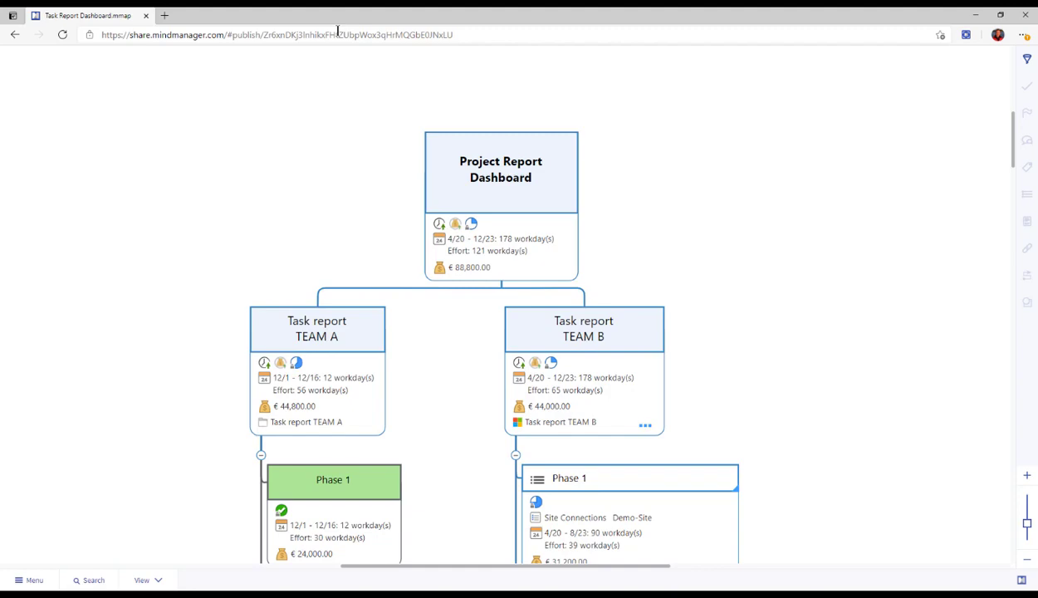
- Filter the published dashboard to show topics matching both priority 1 and the second listed resource
{"action": "scroll", "coordinate": [359, 137], "scroll_direction": "down", "scroll_amount": 5}
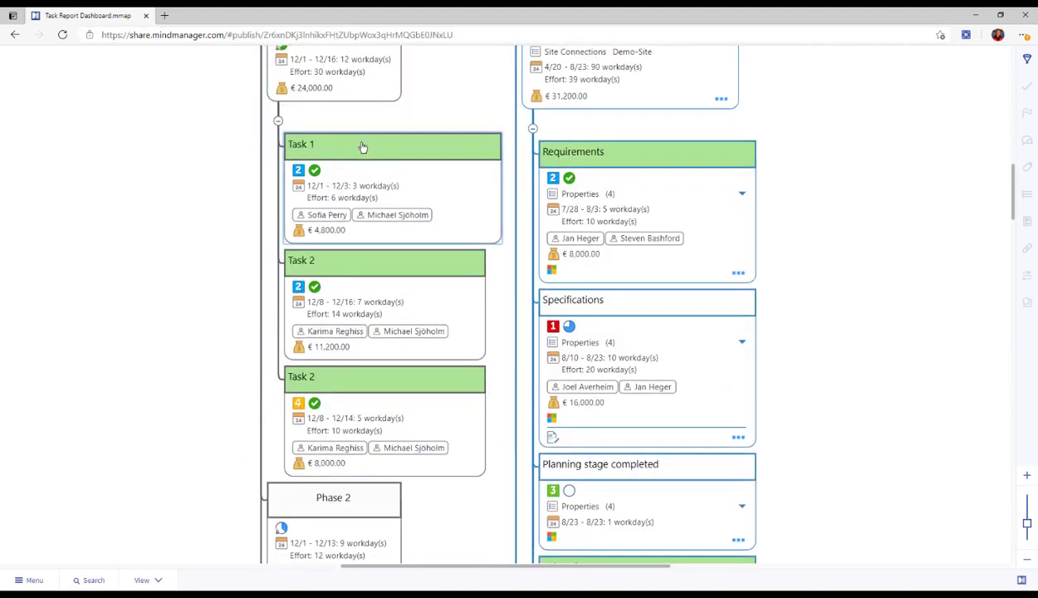
{"action": "scroll", "coordinate": [362, 147], "scroll_direction": "up", "scroll_amount": 3}
{"action": "left_click", "coordinate": [1027, 60]}
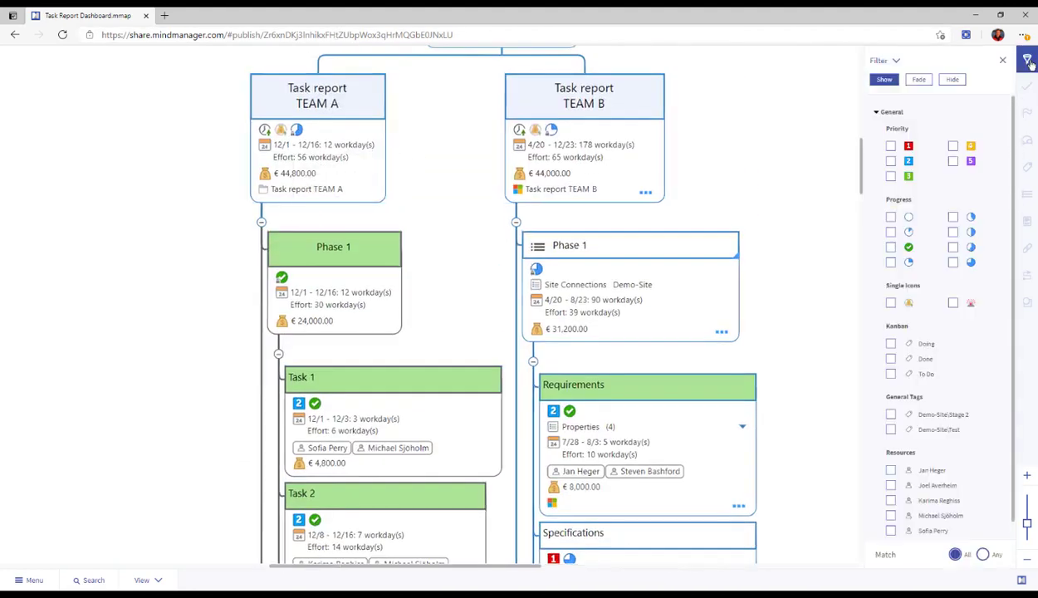
{"action": "left_click", "coordinate": [890, 146]}
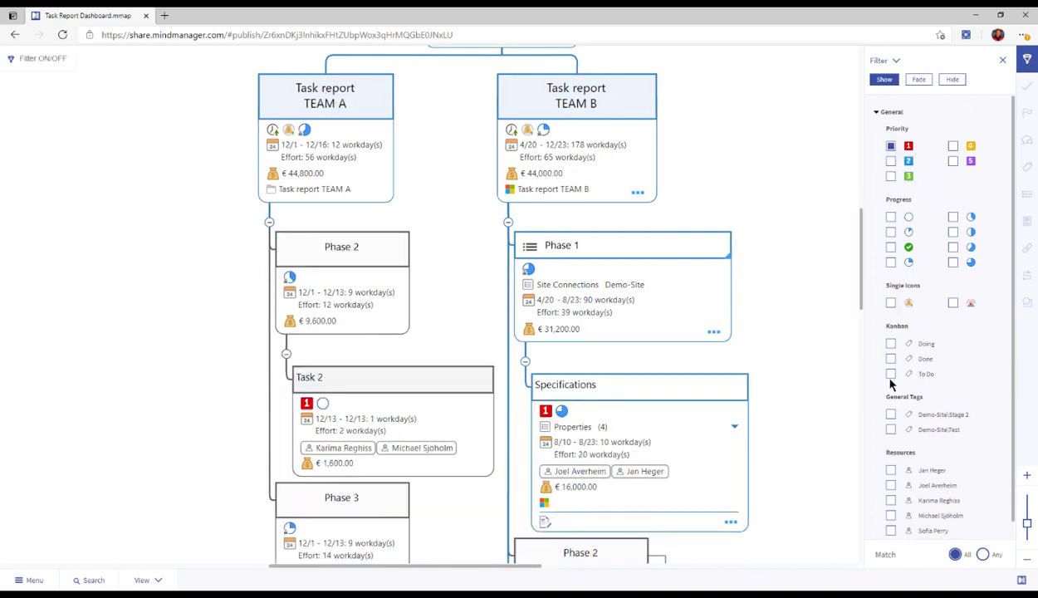
{"action": "left_click", "coordinate": [890, 485]}
{"action": "scroll", "coordinate": [725, 439], "scroll_direction": "down", "scroll_amount": 3}
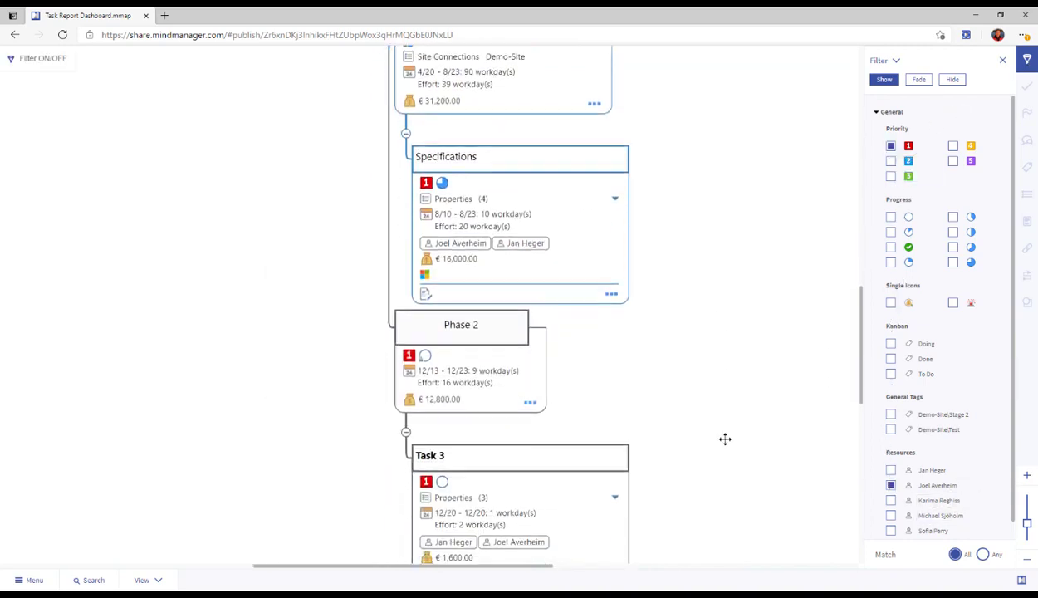
- Look over the filtered published dashboard and display its topics by their Kanban tags
{"action": "scroll", "coordinate": [725, 440], "scroll_direction": "up", "scroll_amount": 2}
{"action": "scroll", "coordinate": [725, 439], "scroll_direction": "down", "scroll_amount": 3}
{"action": "scroll", "coordinate": [725, 438], "scroll_direction": "up", "scroll_amount": 5}
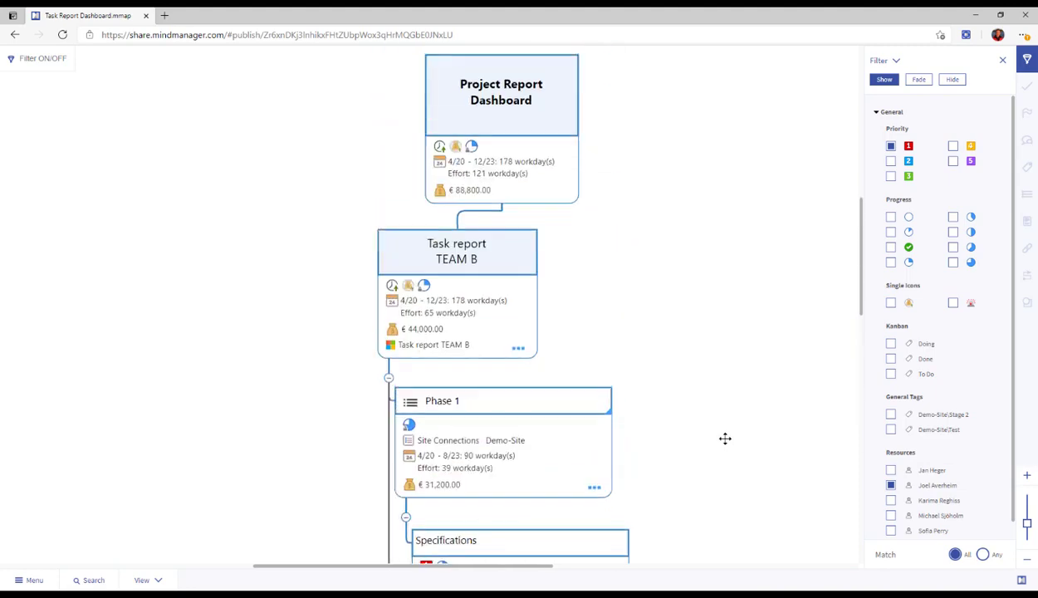
{"action": "left_click", "coordinate": [158, 581]}
{"action": "mouse_move", "coordinate": [178, 380]}
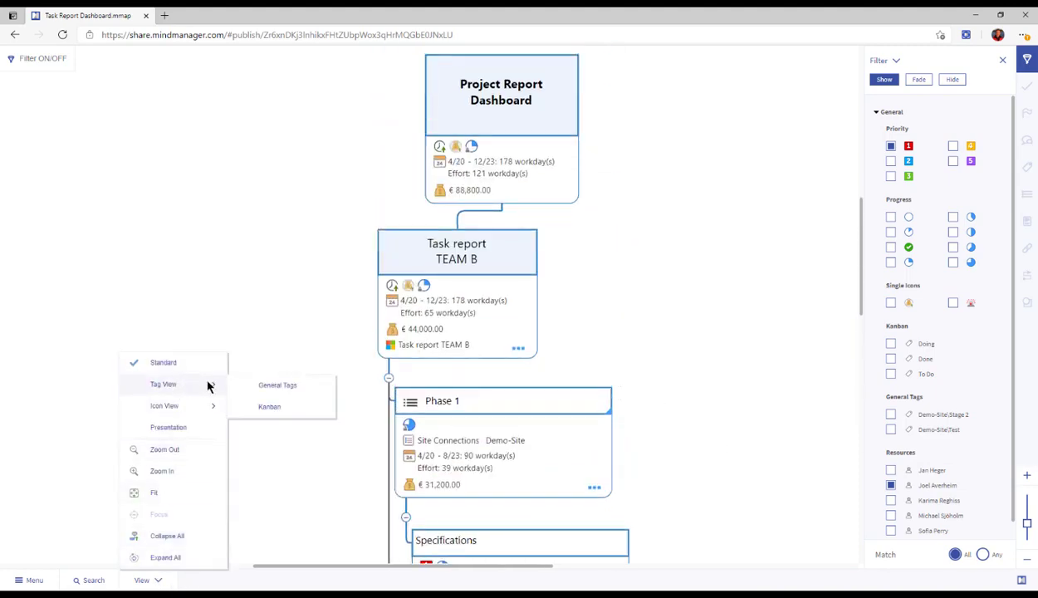
{"action": "left_click", "coordinate": [270, 407]}
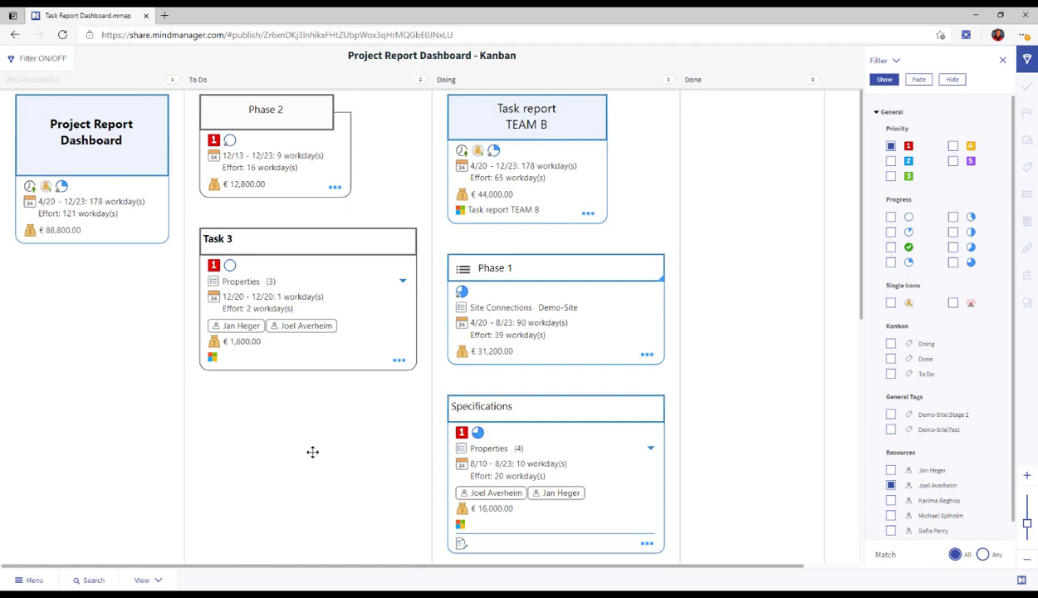
- Close the browser and publish an update of the Task Report Dashboard map to its existing URL
{"action": "left_click", "coordinate": [1024, 24]}
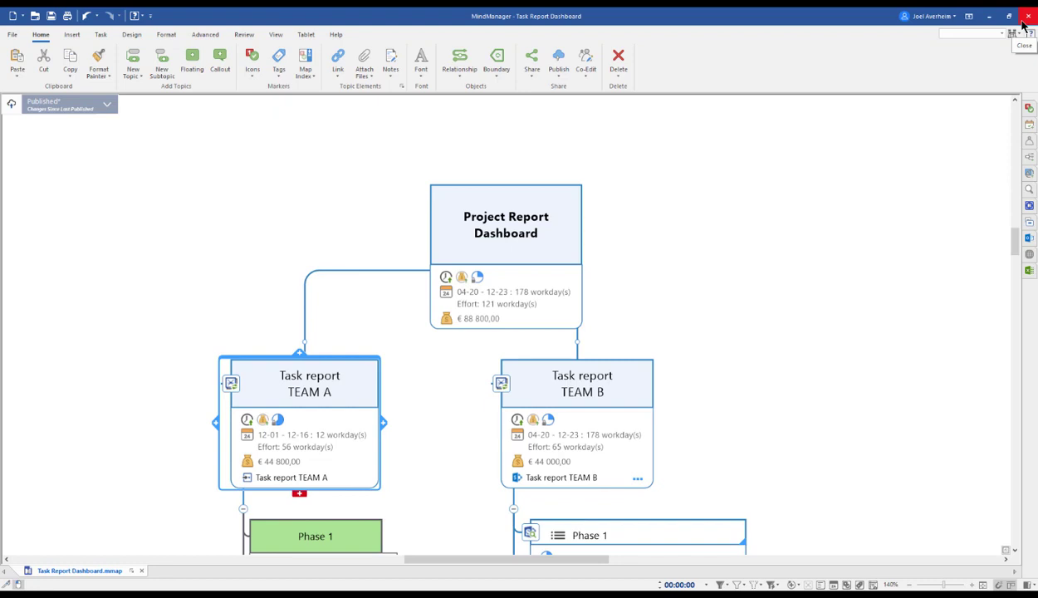
{"action": "left_click", "coordinate": [105, 105]}
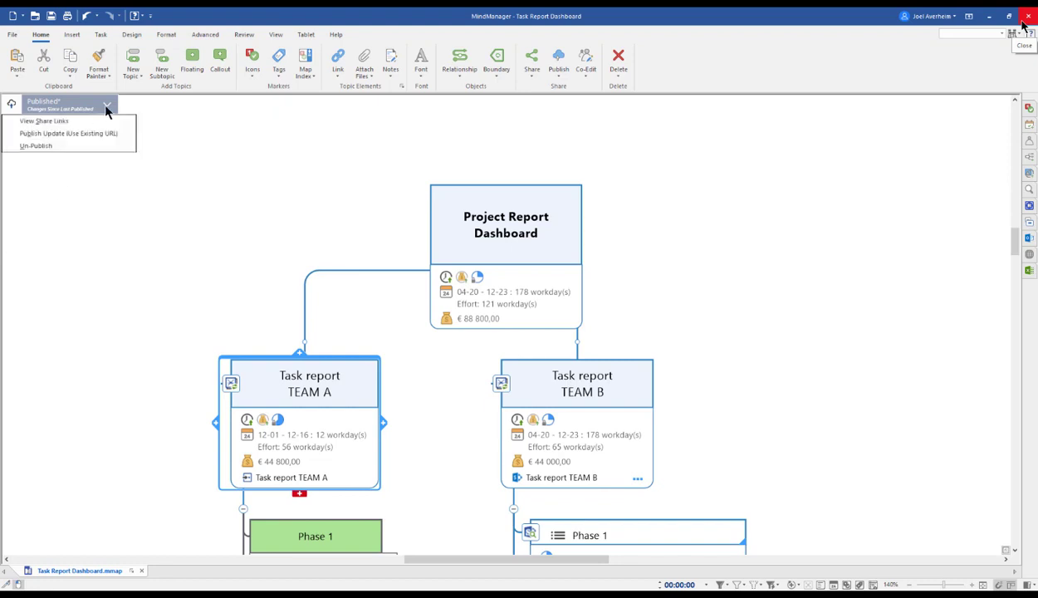
{"action": "left_click", "coordinate": [89, 133]}
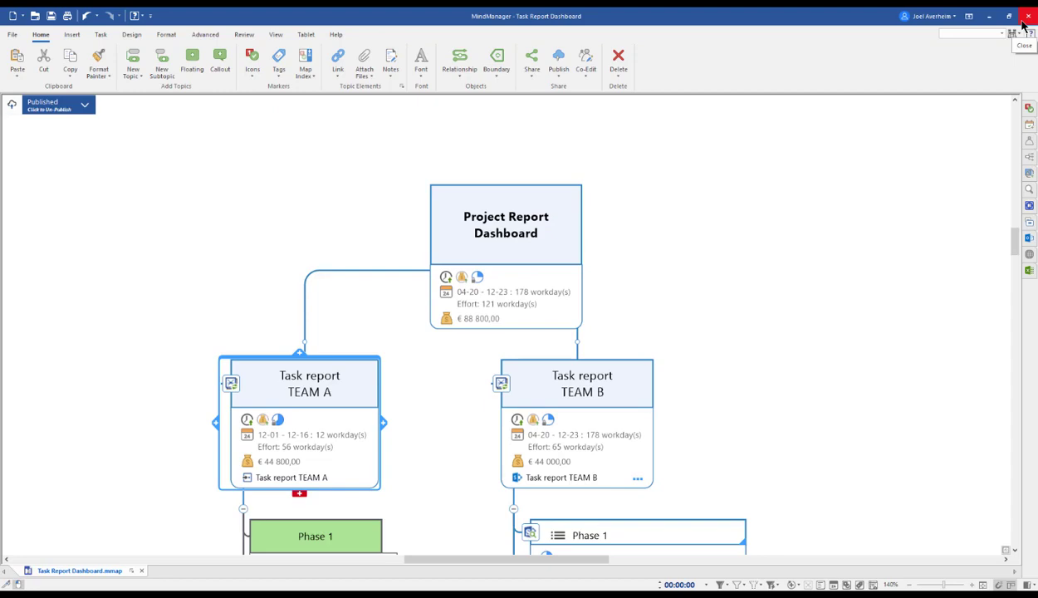
- Close the dashboard window and start the slide show of the MM21 Presentation Kit from the MindManager Product Portfolio slide
{"action": "left_click", "coordinate": [1024, 25]}
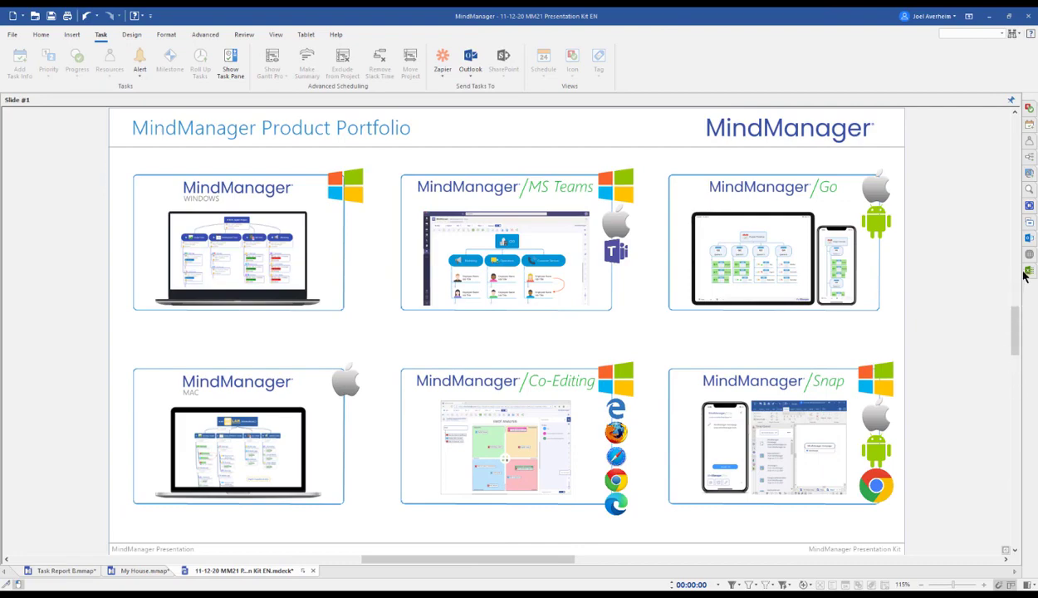
{"action": "left_click", "coordinate": [1027, 238]}
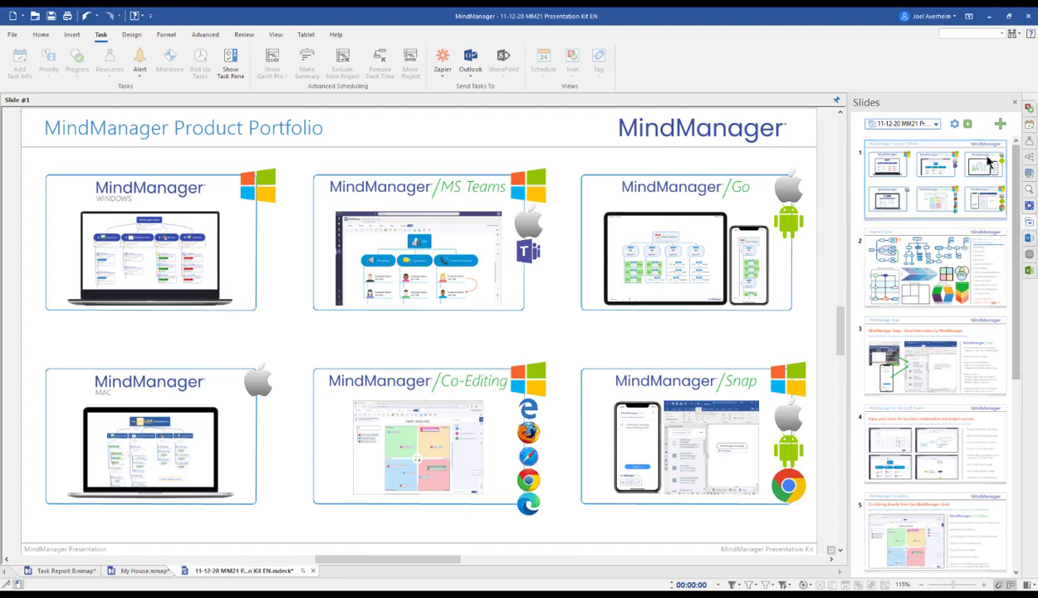
{"action": "left_click", "coordinate": [967, 125]}
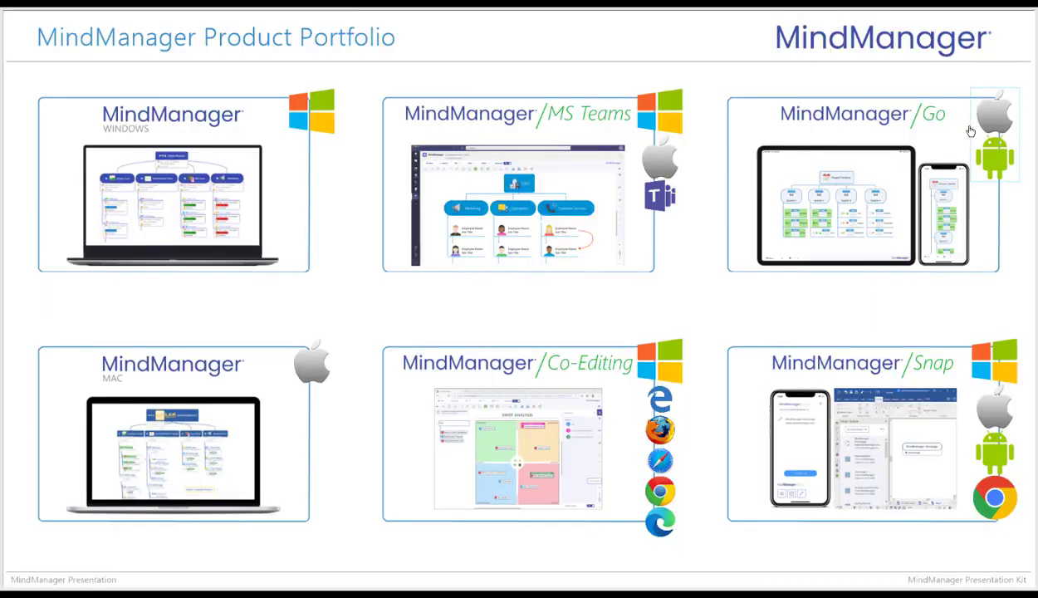